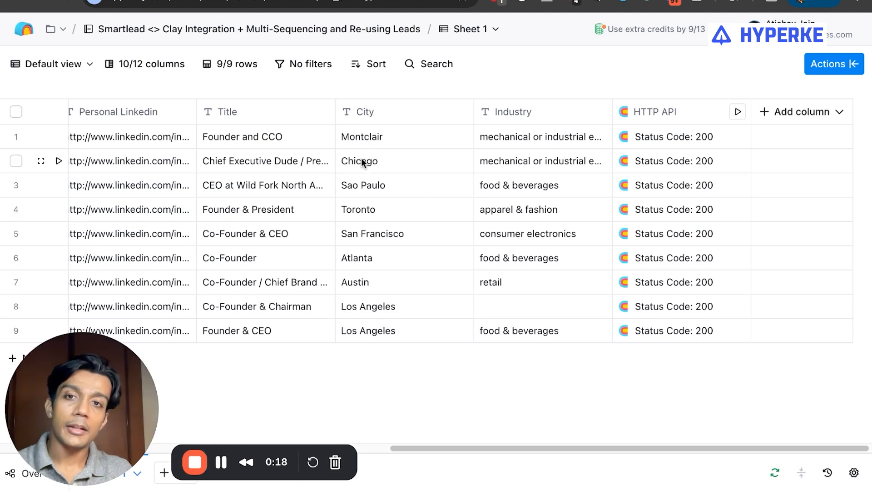
Review the lead table's columns from first_name through HTTP API.
scroll(429, 236, "left", 10)
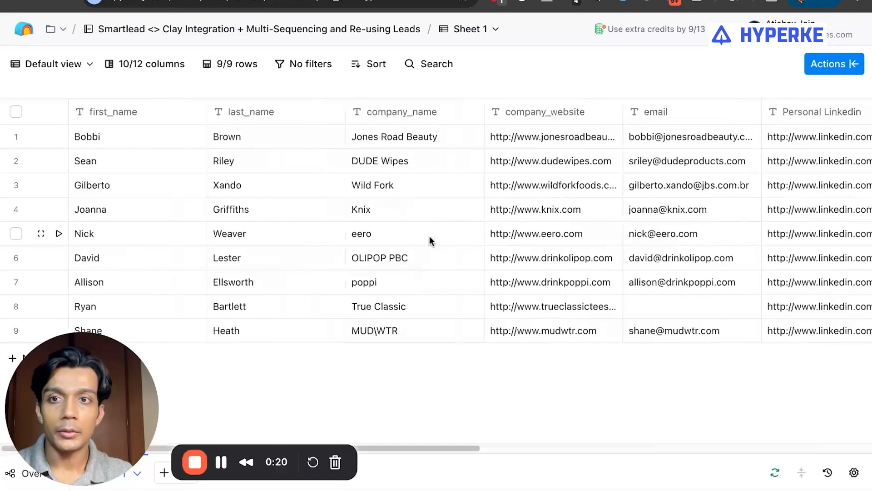
scroll(436, 140, "right", 7)
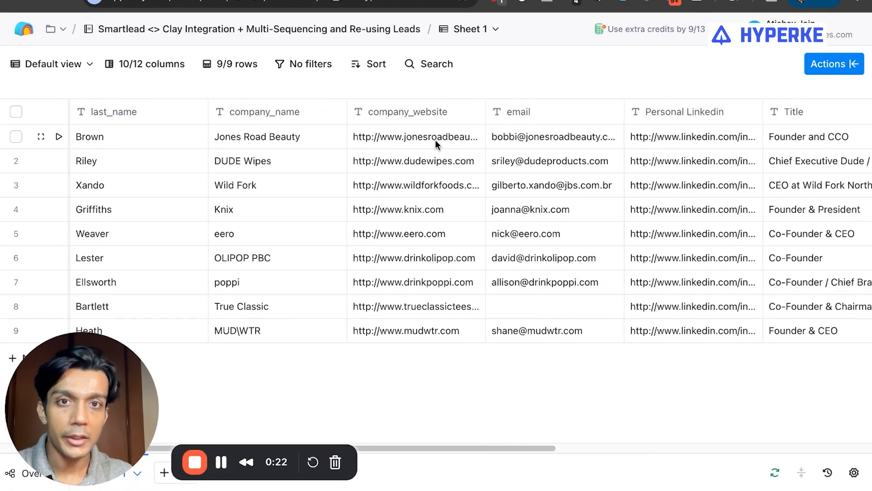
scroll(572, 125, "right", 5)
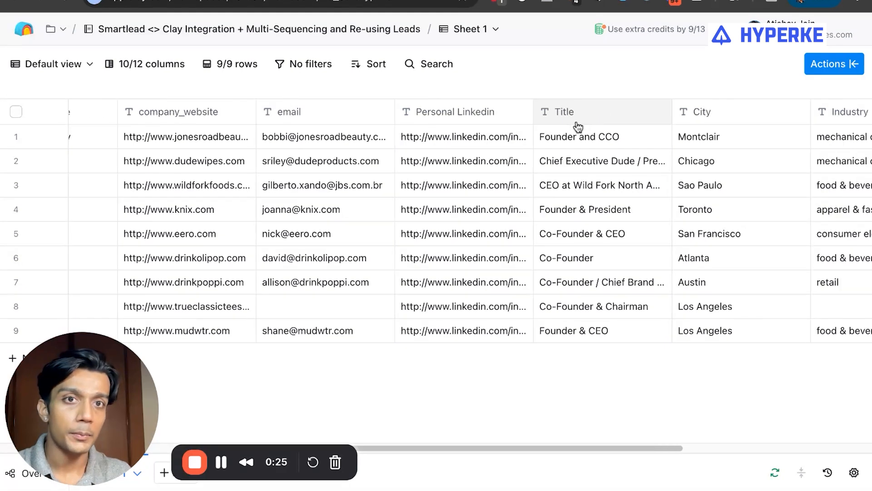
scroll(573, 131, "right", 3)
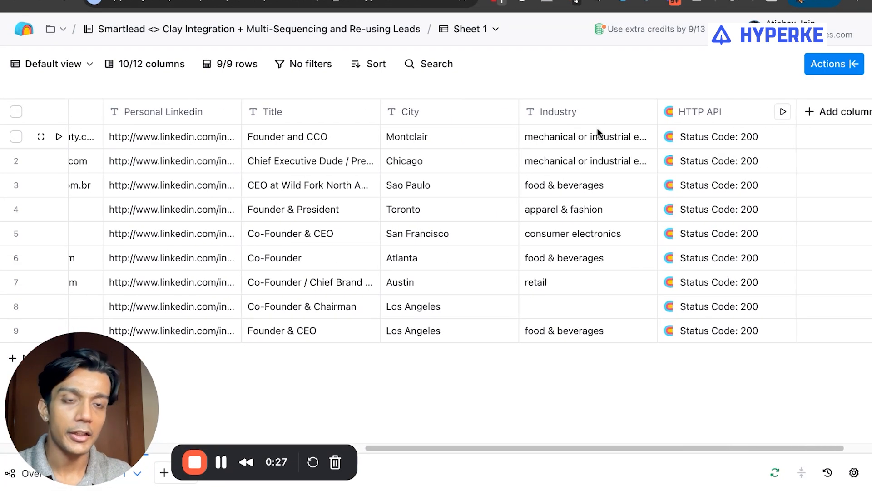
scroll(598, 132, "right", 2)
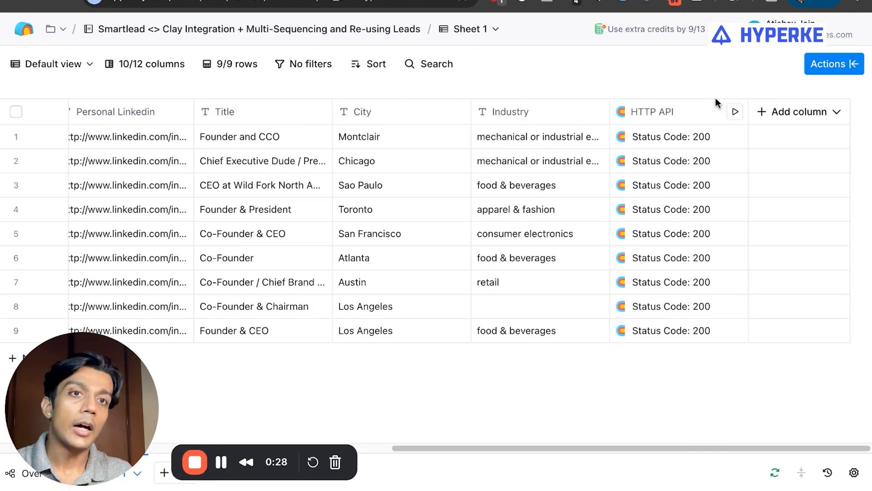
left_click(691, 115)
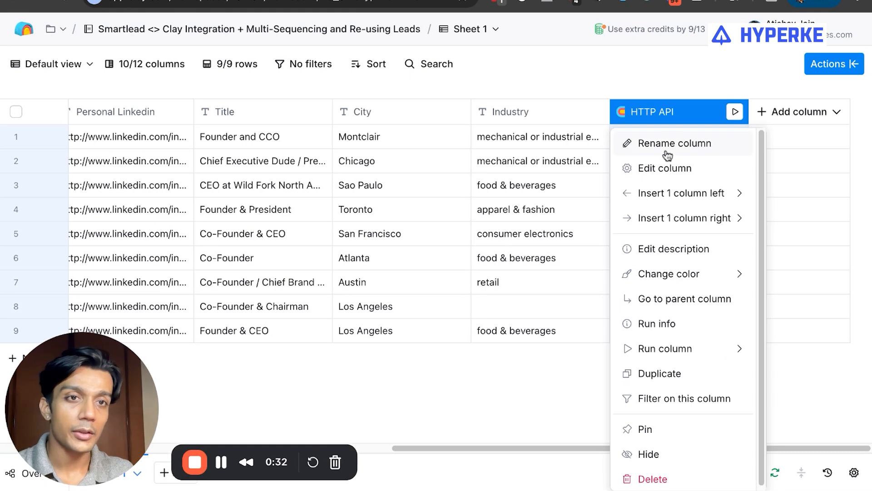
left_click(671, 168)
left_click(854, 65)
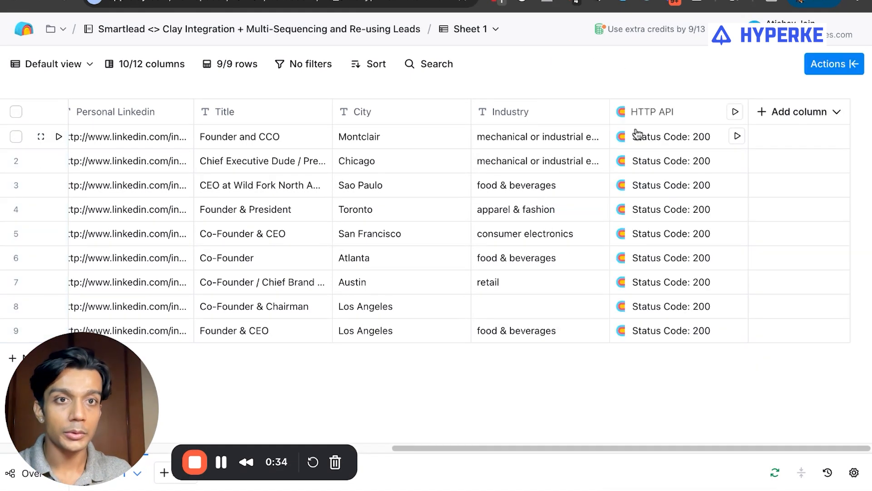
Rename the HTTP API column as "Validate 09/11".
left_click(675, 113)
left_click(658, 144)
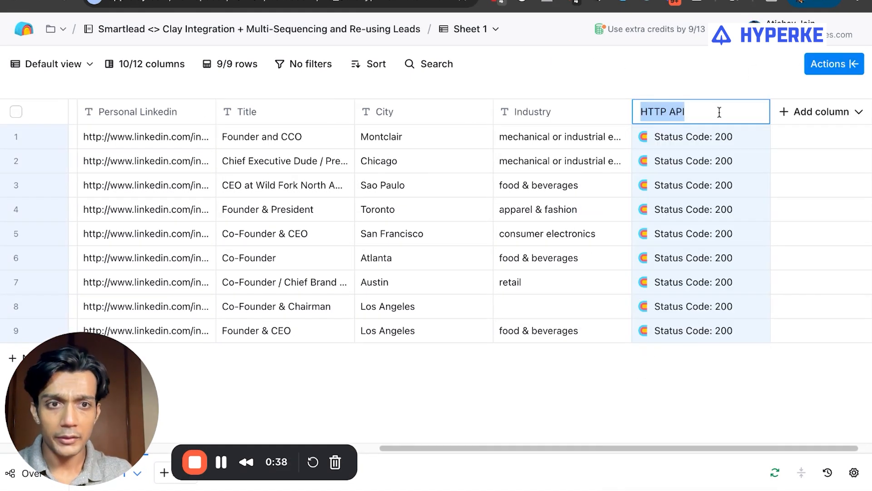
type("Validate 09/")
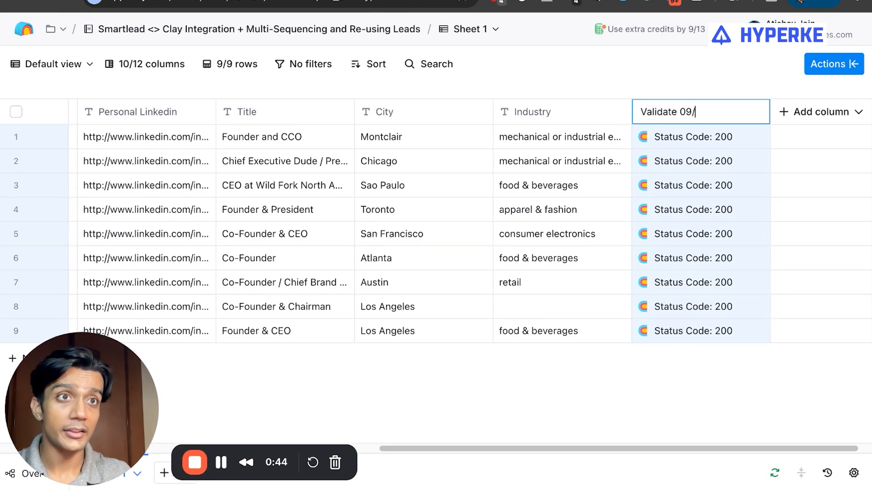
type("11")
key("Return")
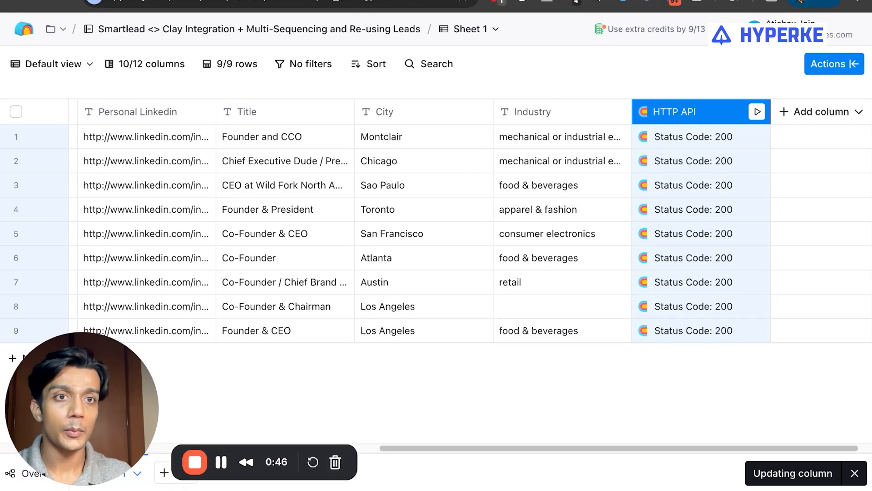
Add the Result field from the second row's validation response as a new column.
left_click(695, 161)
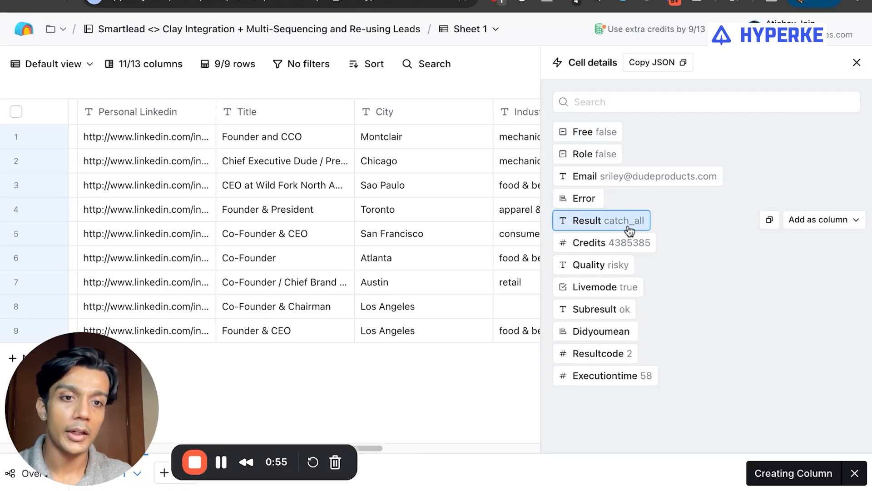
left_click(817, 220)
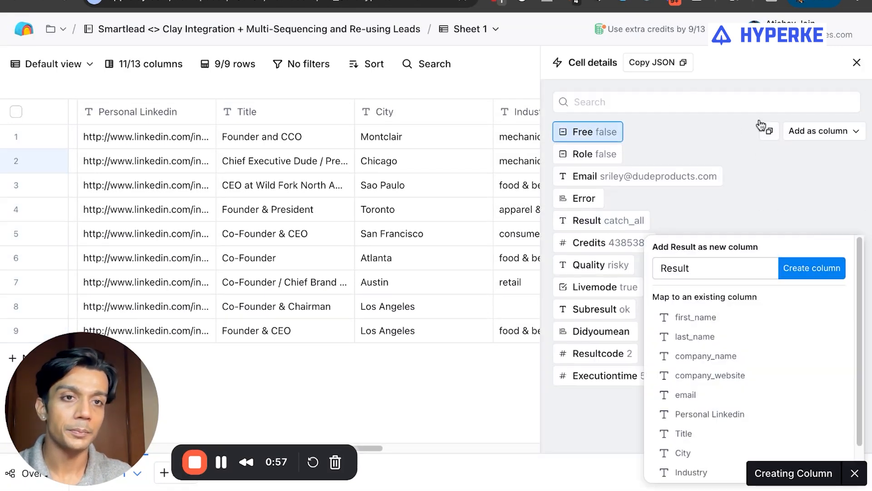
Delete the extra Email column at the end of the table.
scroll(760, 161, "right", 6)
left_click(682, 119)
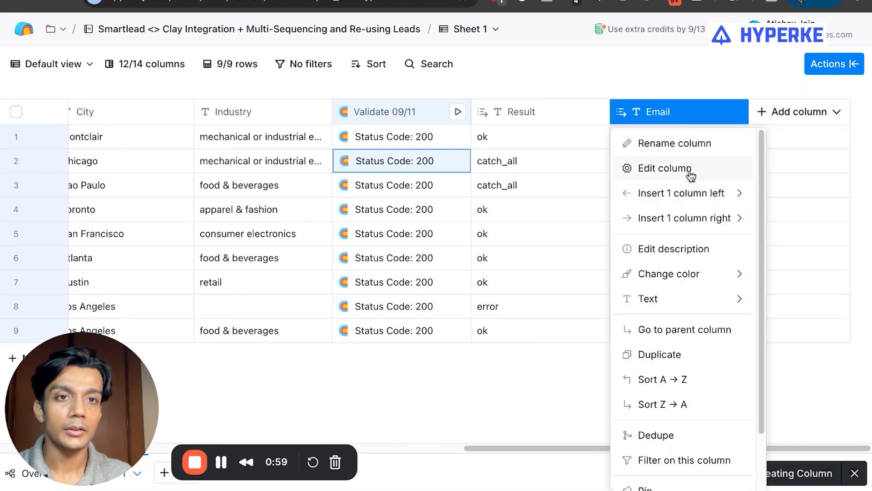
scroll(688, 455, "down", 3)
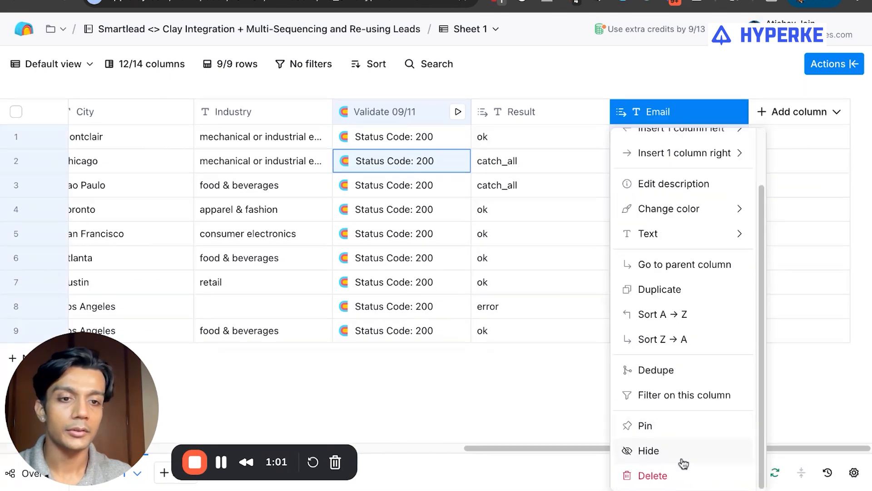
left_click(682, 475)
key("Return")
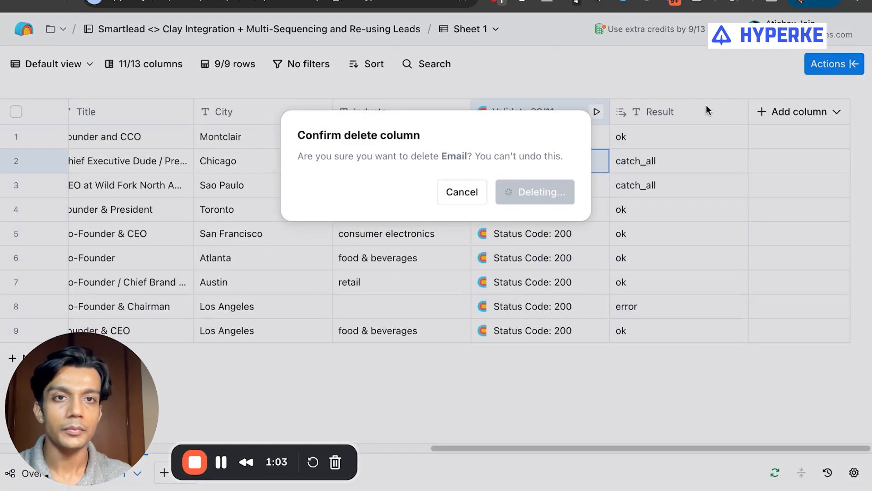
Rename the Result column as "Validation Result 09/11".
left_click(689, 114)
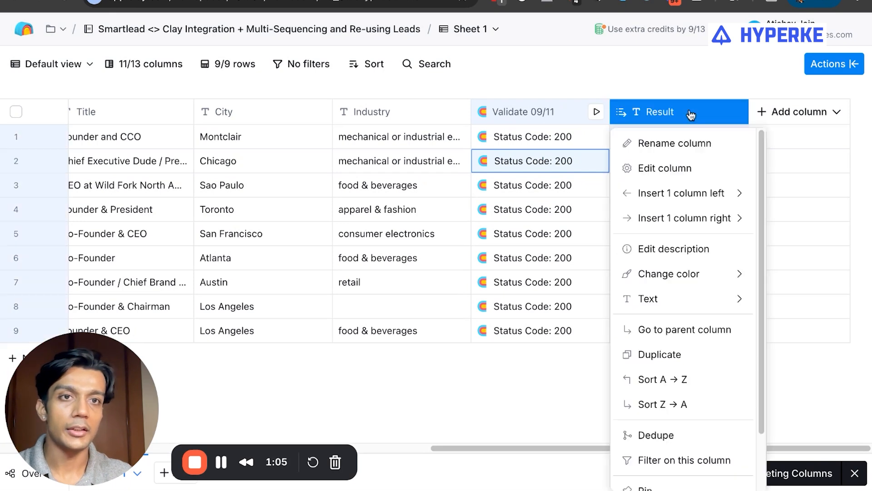
left_click(691, 115)
left_click(854, 64)
left_click(699, 118)
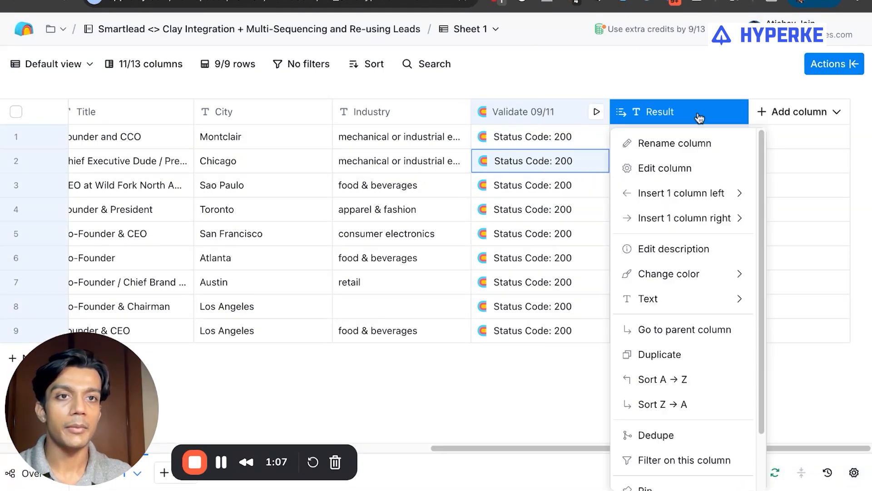
left_click(677, 144)
type("Validation Result")
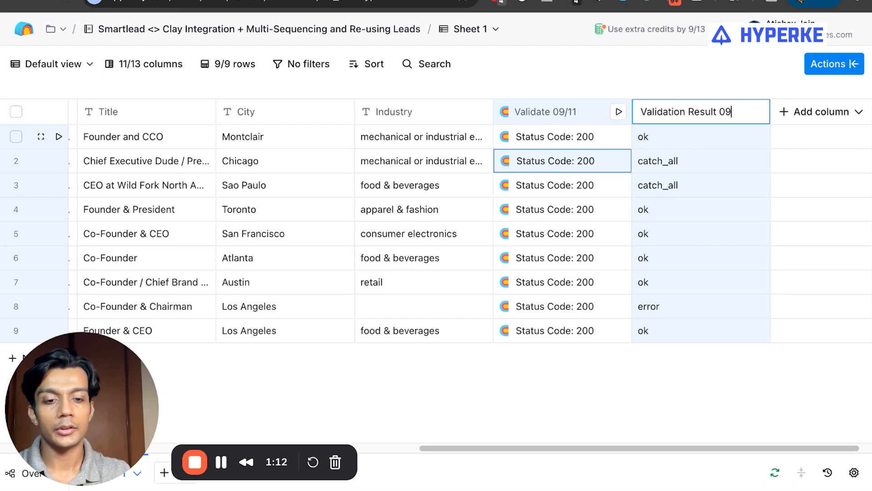
key("Return")
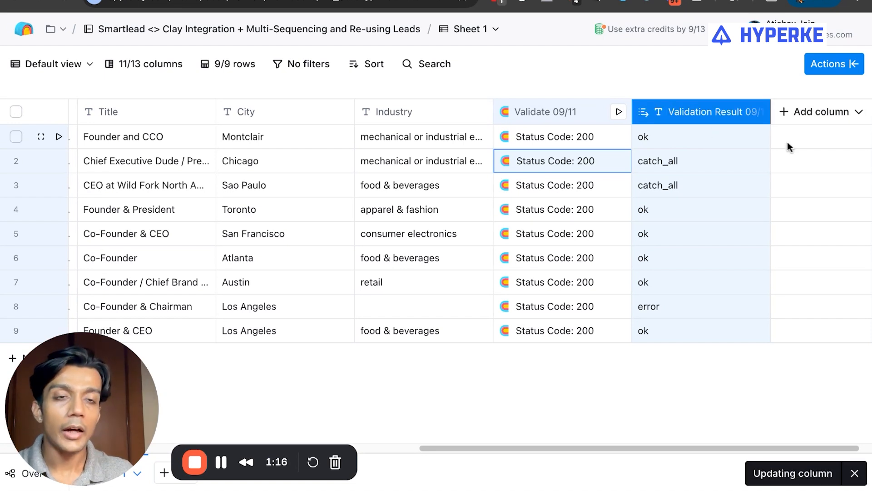
Switch to the Smartlead <> Clay Integration document in Google Docs and read the first point about re-targeting leads periodically.
key("ctrl+Tab")
left_click_drag(308, 269, 598, 290)
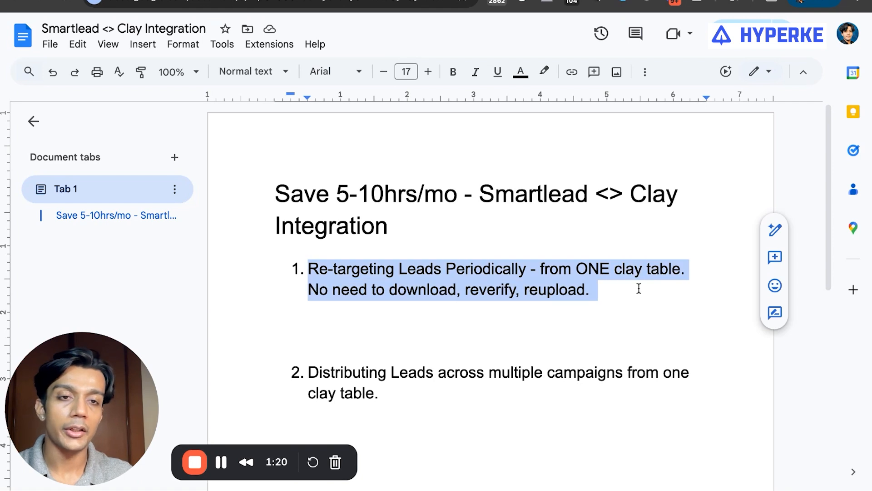
left_click(619, 293)
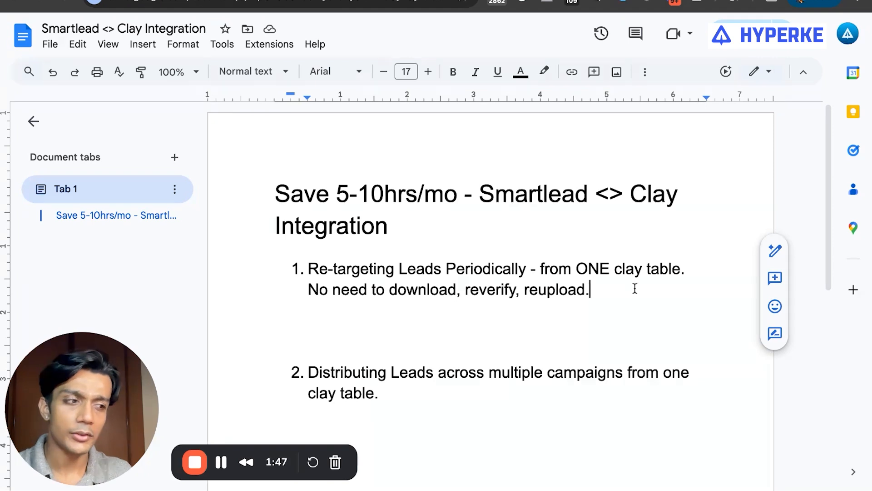
left_click(212, 4)
Return to the Clay table and examine the lead data columns, from company details and email through Title, City and Industry.
key("ctrl+Tab")
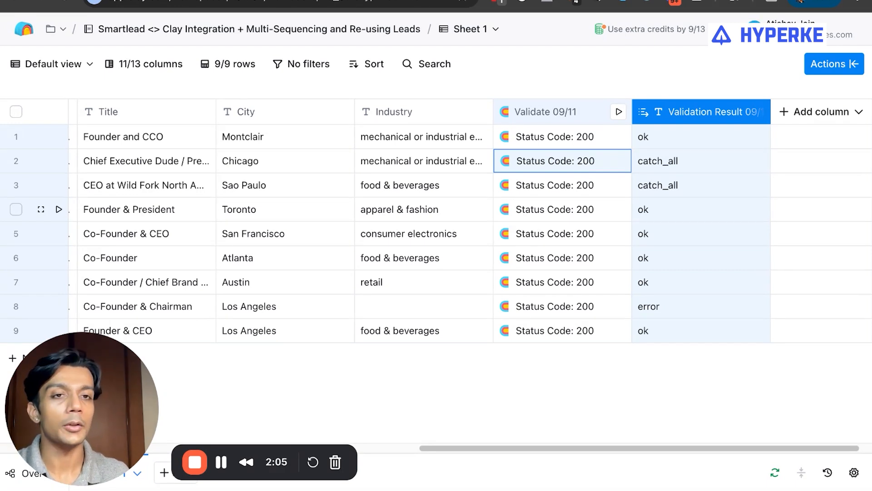
scroll(540, 212, "left", 15)
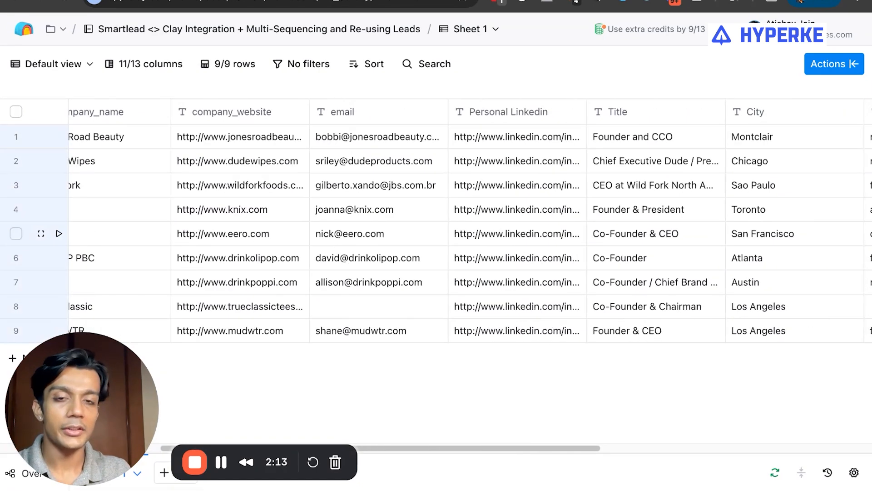
scroll(541, 227, "right", 3)
scroll(470, 233, "right", 10)
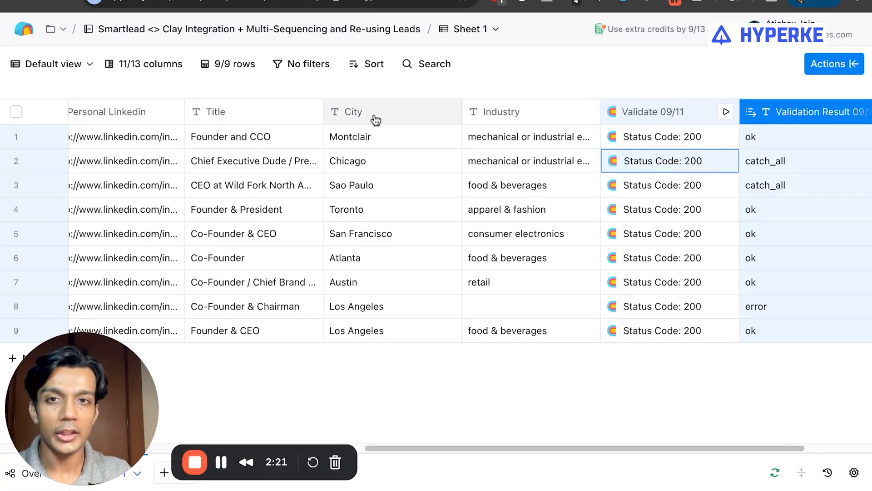
scroll(419, 252, "left", 5)
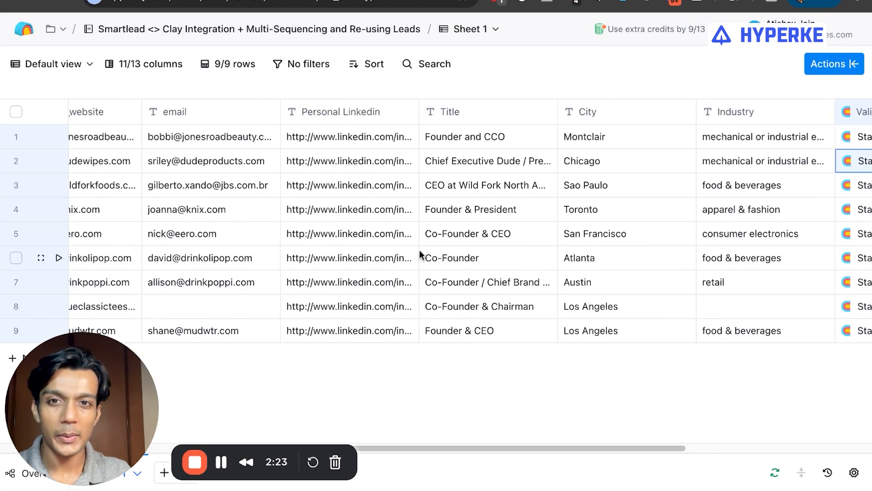
scroll(525, 208, "right", 3)
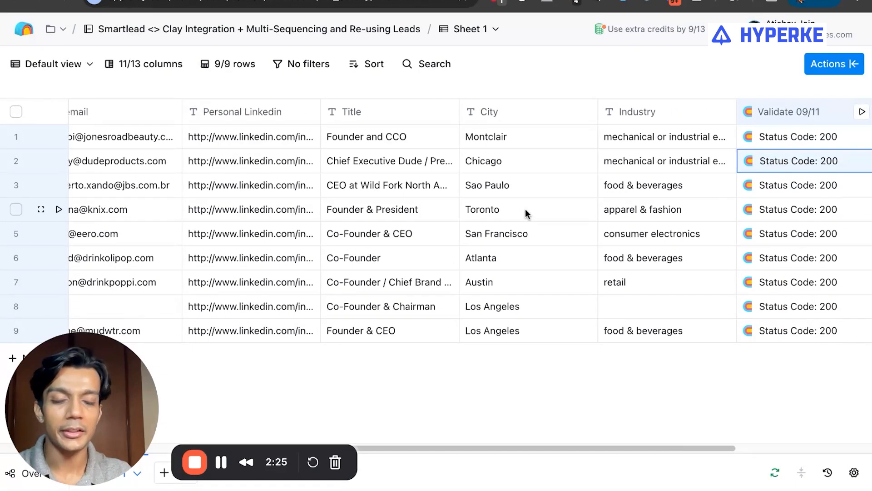
scroll(525, 208, "right", 3)
left_click(431, 120)
left_click(586, 113)
left_click(597, 72)
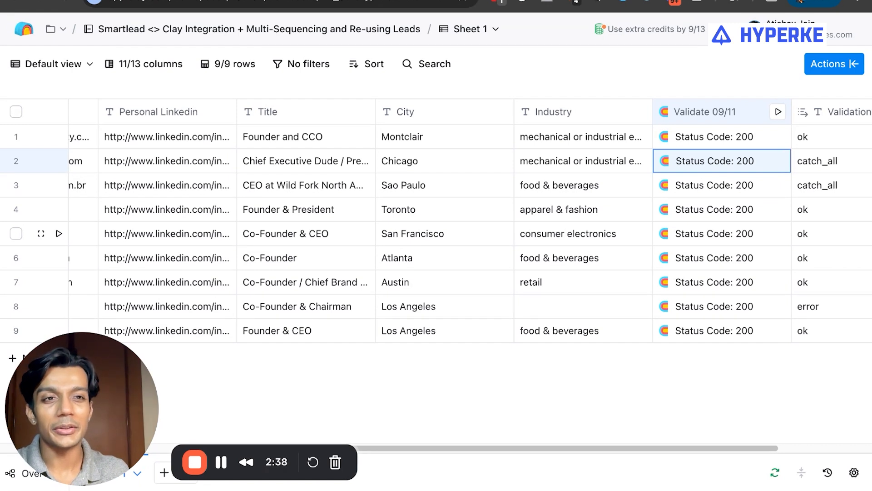
Open the enrichment actions for adding a new column after the validation result.
scroll(761, 136, "right", 5)
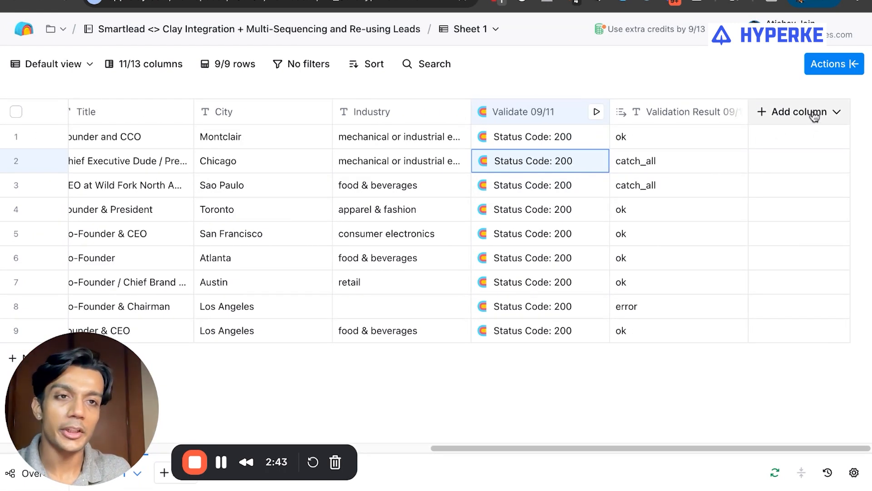
left_click(815, 113)
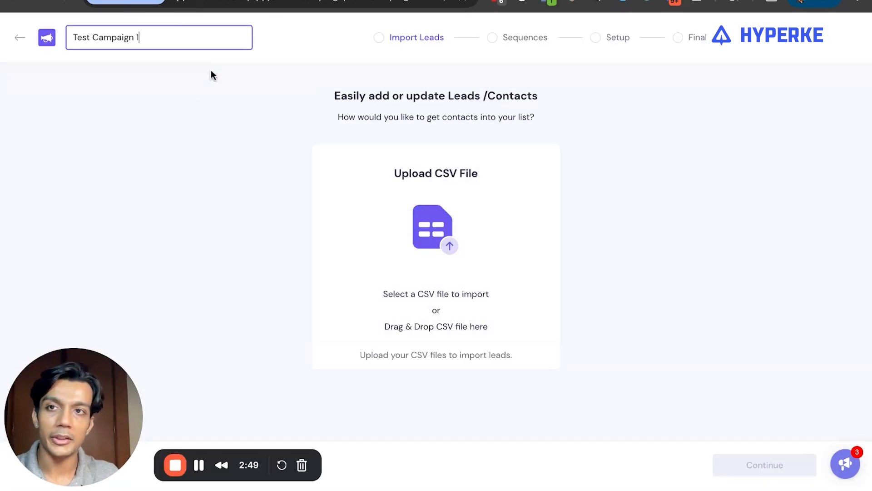
In Smartlead's Test Campaign 1 sequence, write the email body "Hi this is a test {{custom_variable_city}}.".
left_click(506, 40)
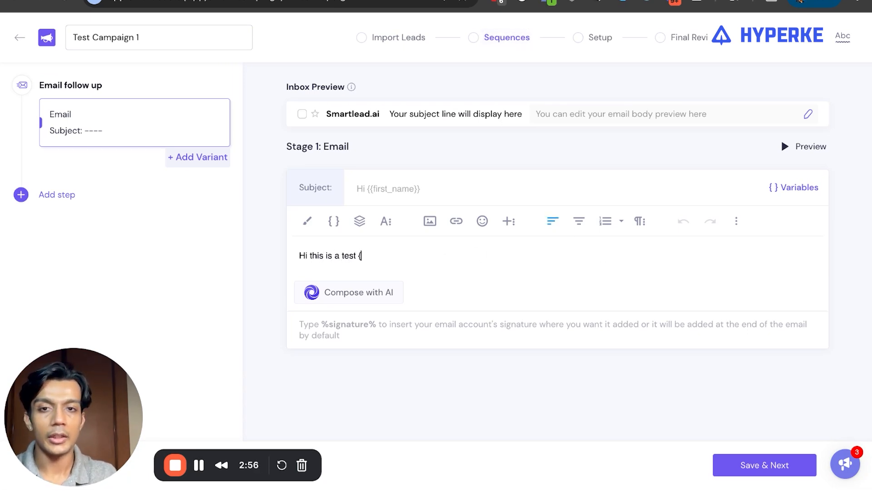
type("{")
key("ctrl+Tab")
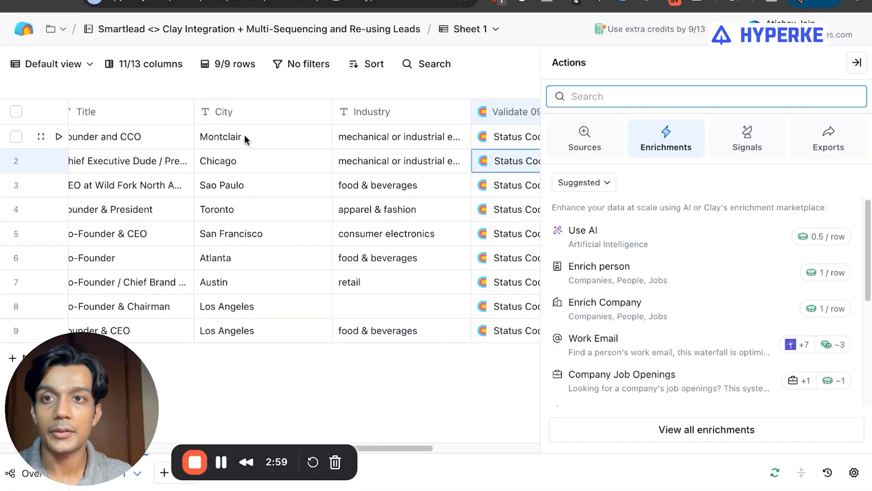
key("ctrl+shift+Tab")
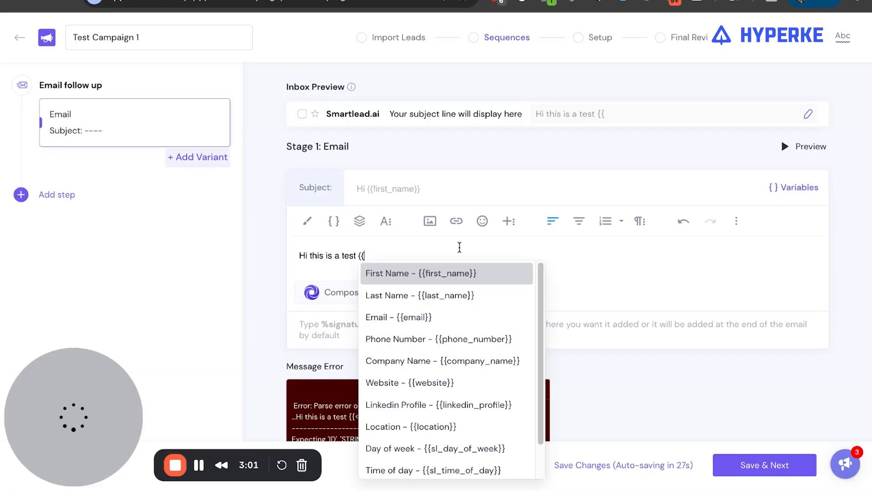
type("custom_vari")
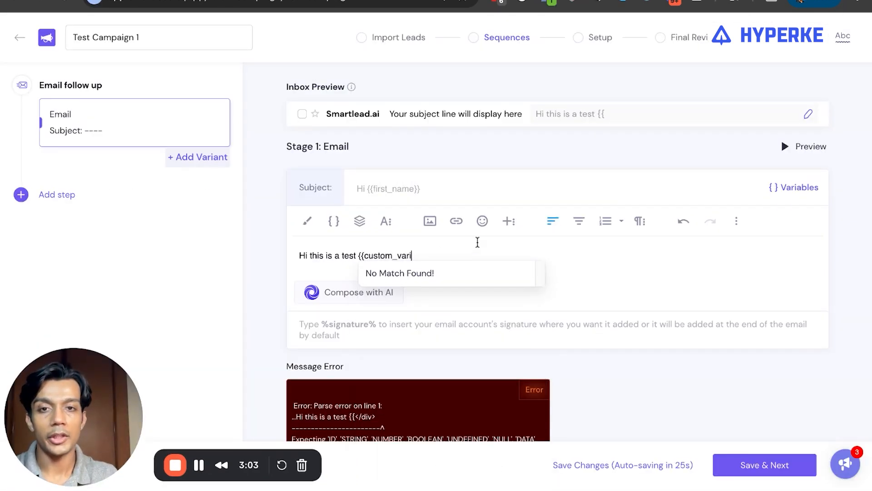
type("able_city}}.")
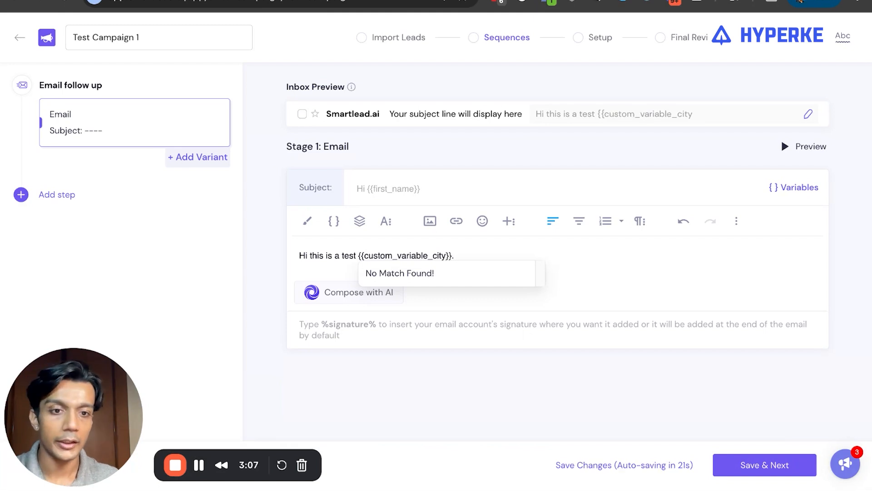
left_click(613, 465)
left_click(554, 292)
Set the email subject to {{custom_variable_city}} and save the sequence changes.
left_click(445, 195)
type("{{")
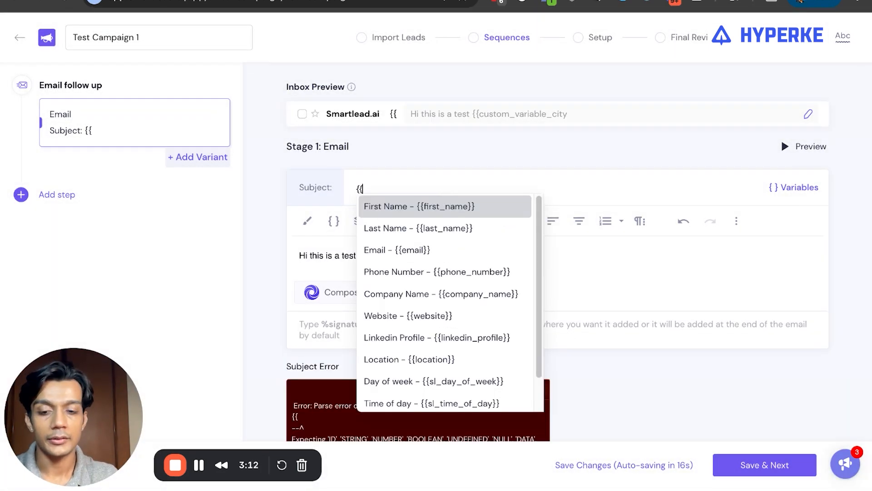
type("city}}")
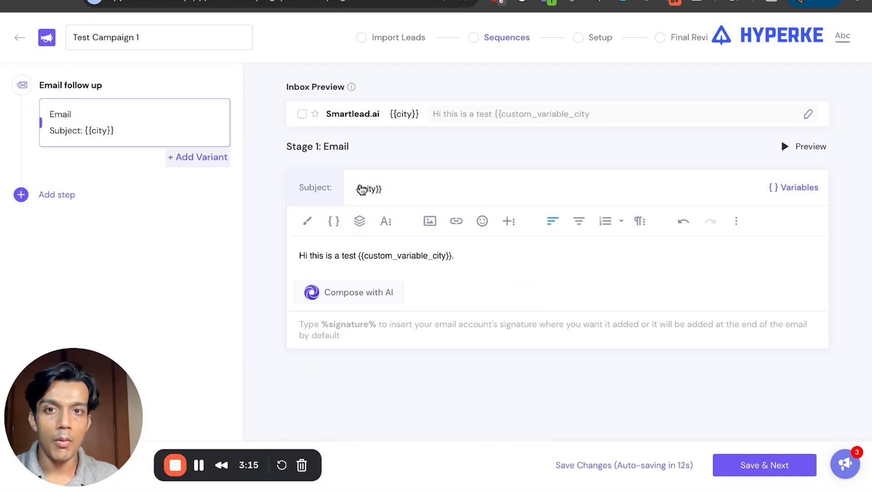
key("Left")
key("Left")
key("Left")
key("Left")
key("Left")
key("Left")
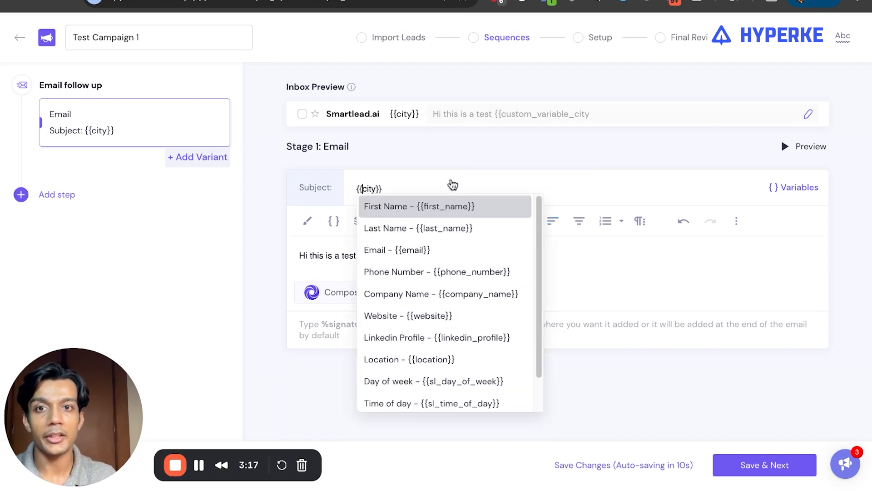
type("custom_variable_")
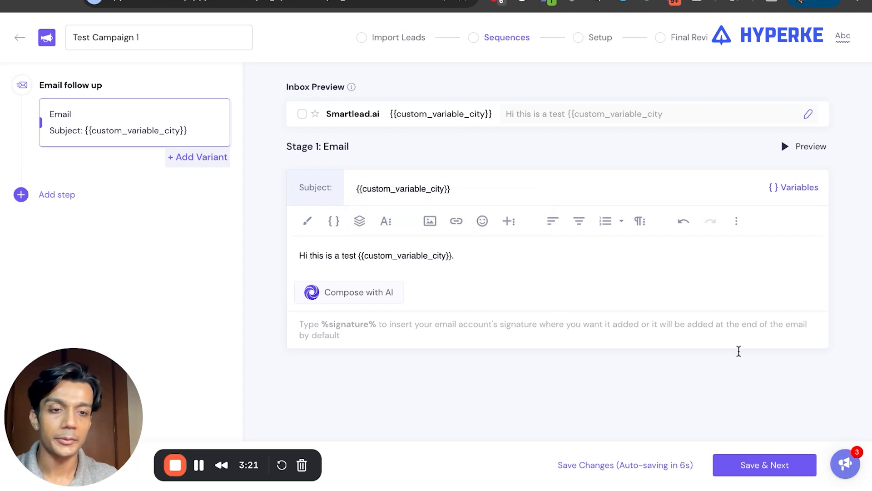
left_click(636, 464)
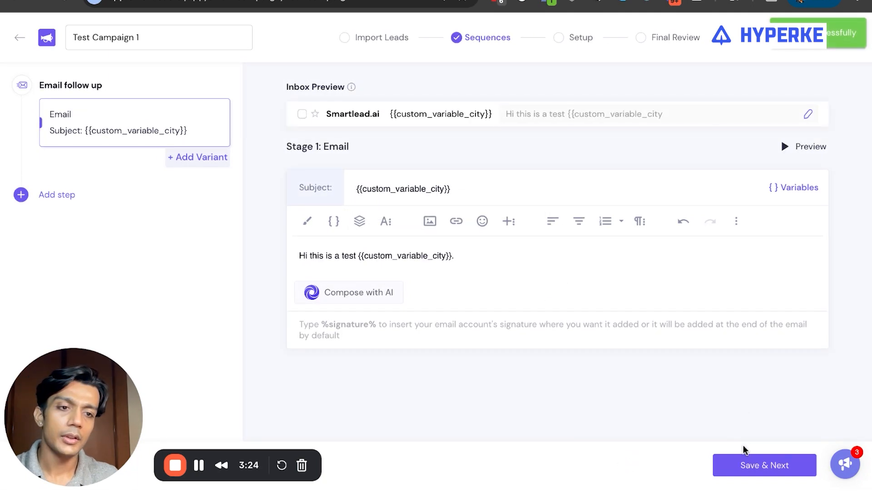
Proceed to the campaign setup and save the first listed email account as the sender account.
left_click(750, 463)
left_click(599, 37)
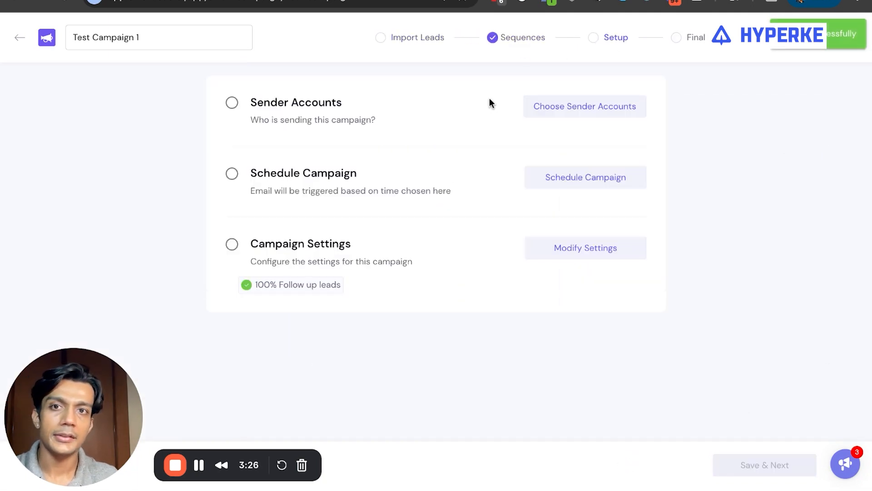
left_click(566, 113)
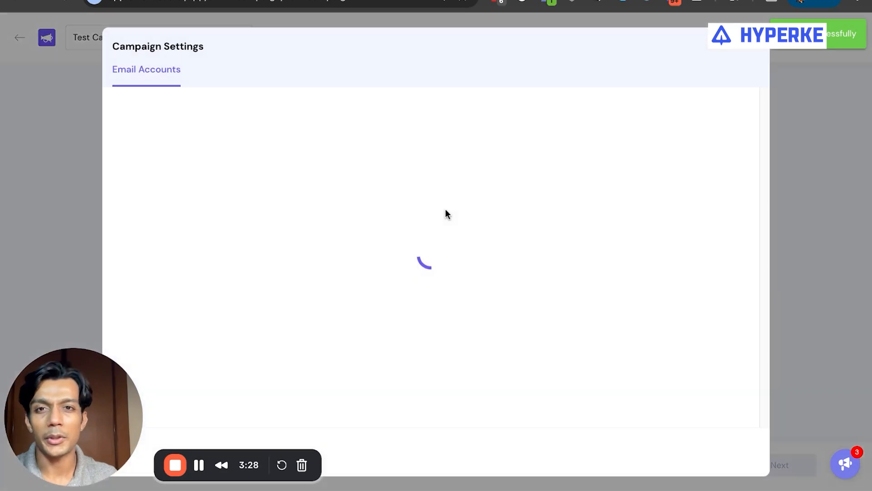
left_click(131, 188)
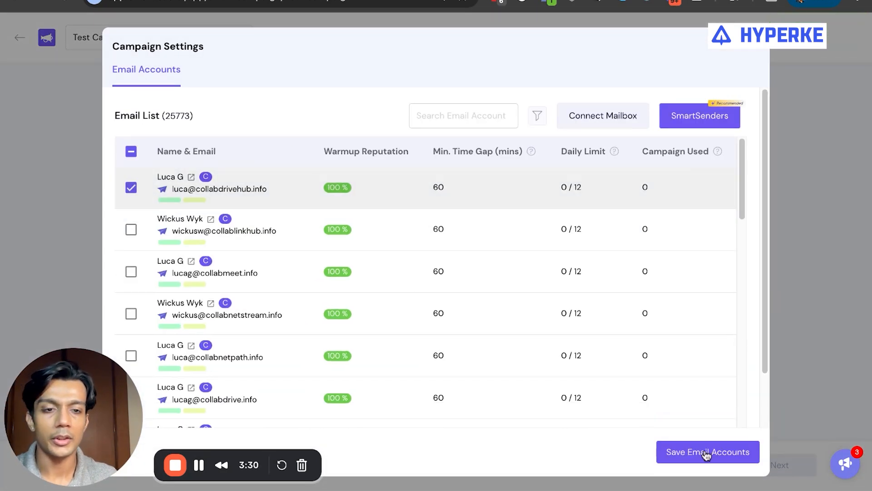
left_click(681, 452)
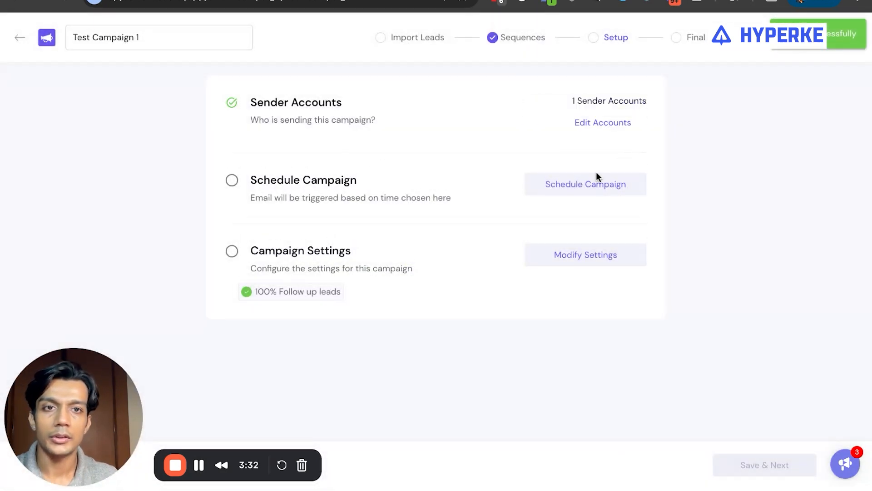
Schedule the campaign in the Pacific/Midway(UTC-11:00) time zone and save the schedule.
left_click(596, 181)
left_click(369, 107)
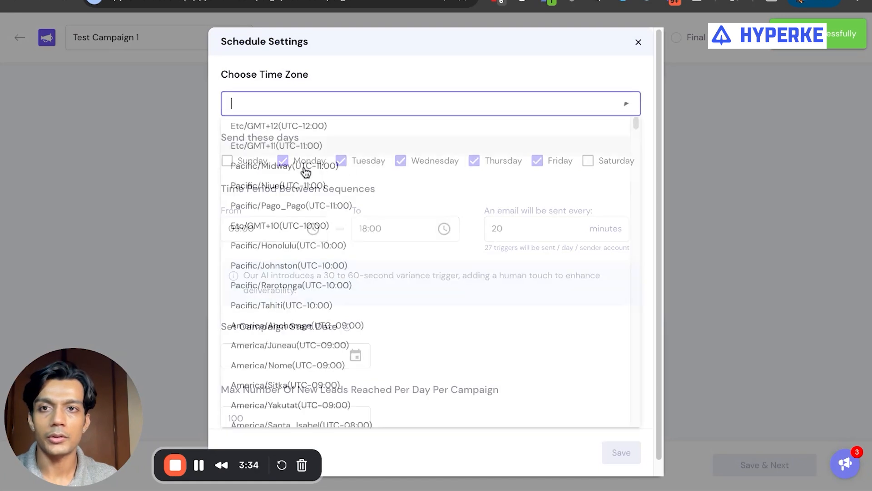
left_click(301, 170)
left_click(623, 452)
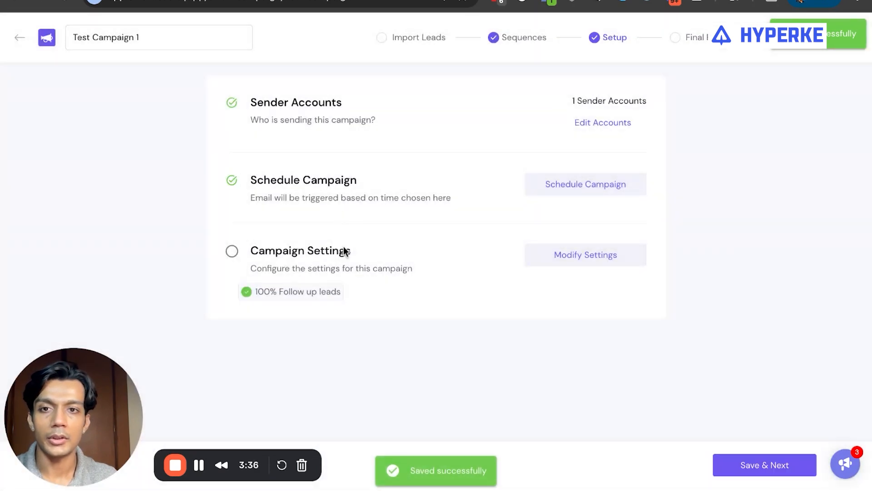
In the general campaign settings, enable plain text emails, set sending priority to 50% follow ups and 50% new leads, and save.
left_click(617, 261)
scroll(279, 255, "down", 7)
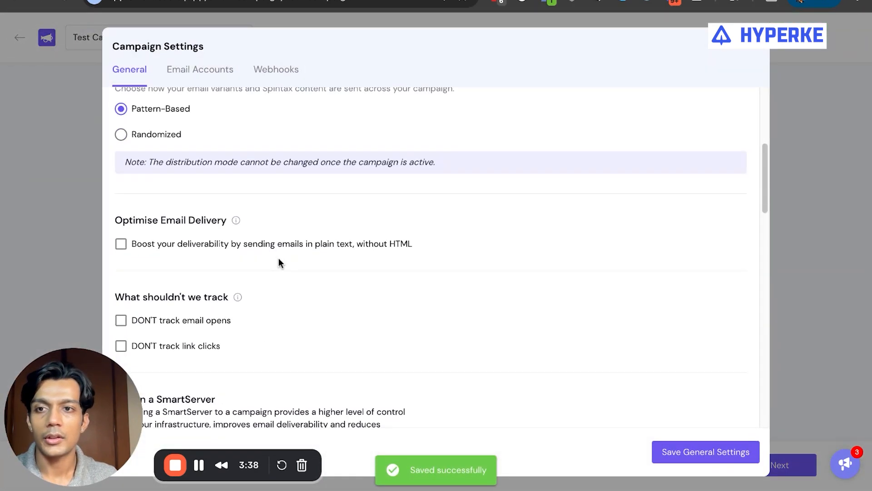
left_click(182, 163)
scroll(448, 191, "down", 8)
scroll(286, 208, "up", 2)
left_click_drag(424, 173, 276, 172)
left_click(731, 451)
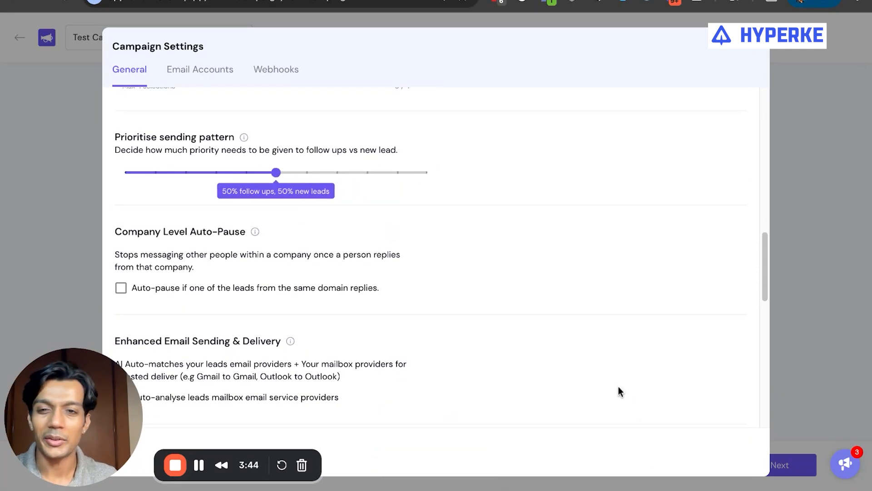
Proceed to the final review and start Test Campaign 1, skipping the spam test.
left_click(756, 464)
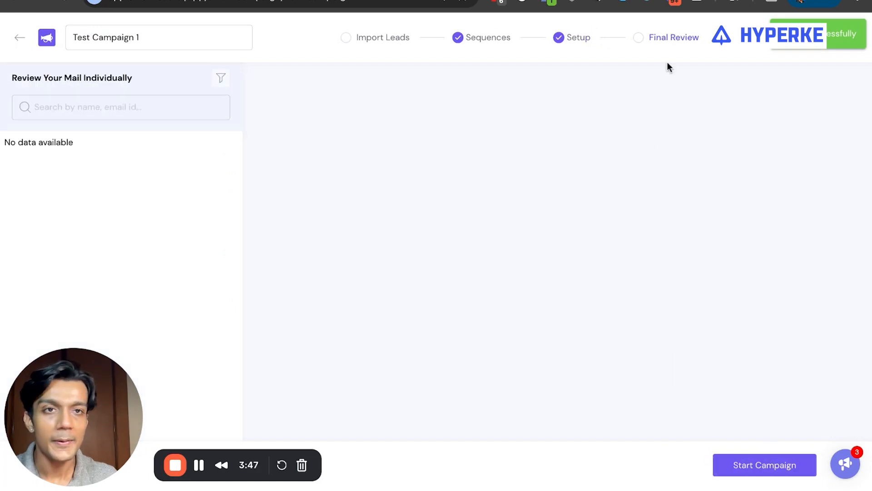
left_click(741, 456)
left_click(439, 403)
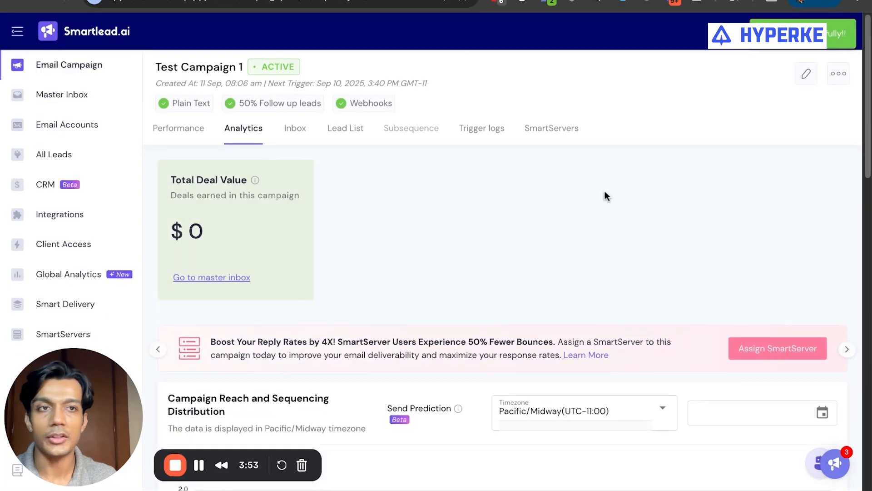
Assign the Admin EIS client to Test Campaign 1 and save.
left_click(839, 73)
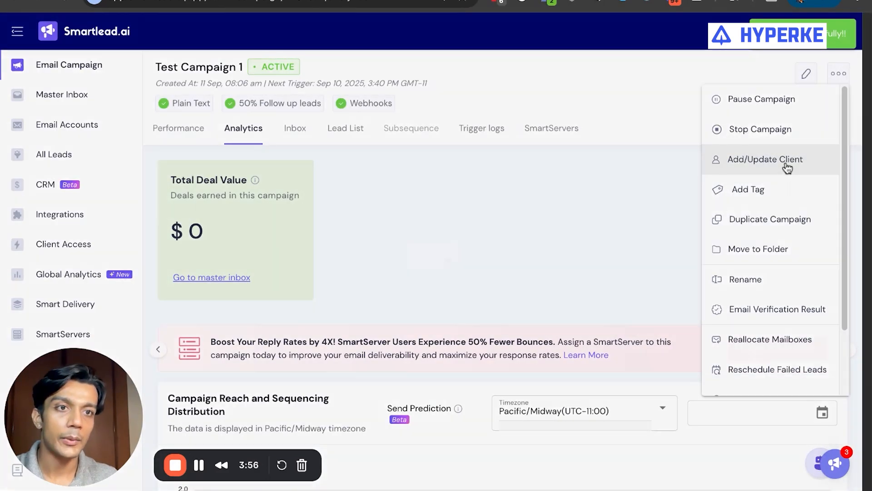
left_click(786, 164)
left_click(442, 238)
type("ad")
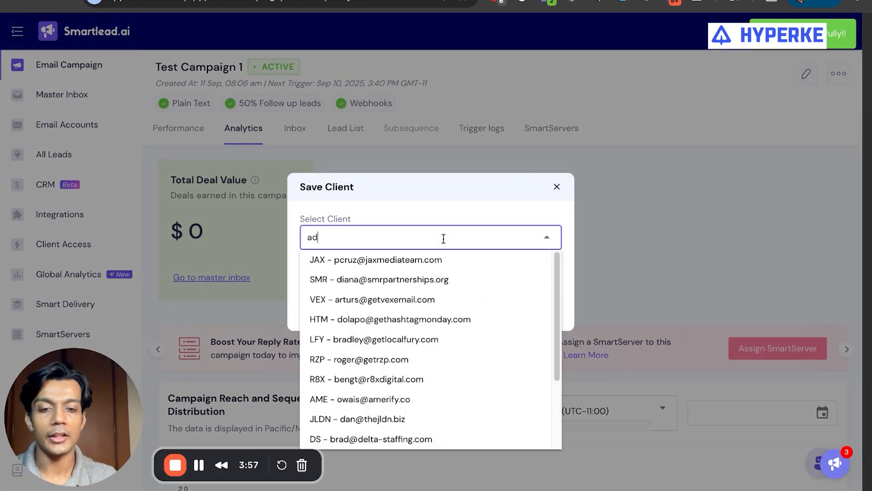
type("min")
left_click(433, 266)
left_click(529, 307)
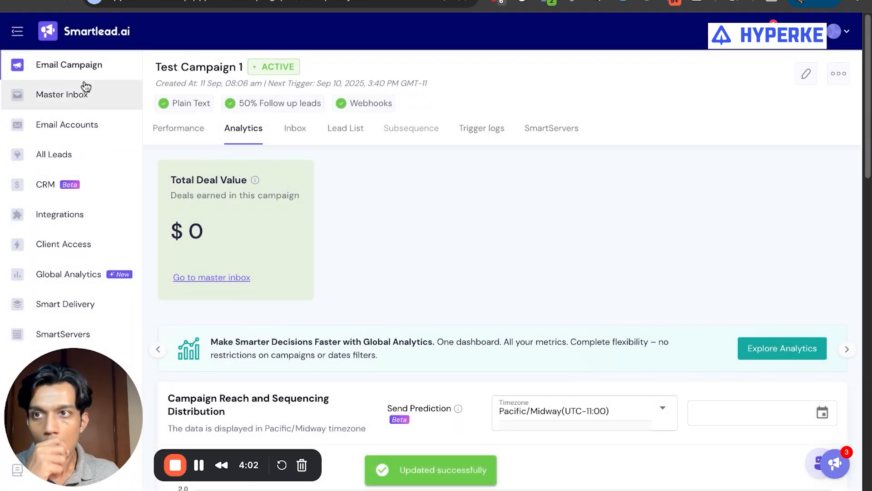
Return to the email campaign list and duplicate Test Campaign 1 without its subsequence.
left_click(79, 66)
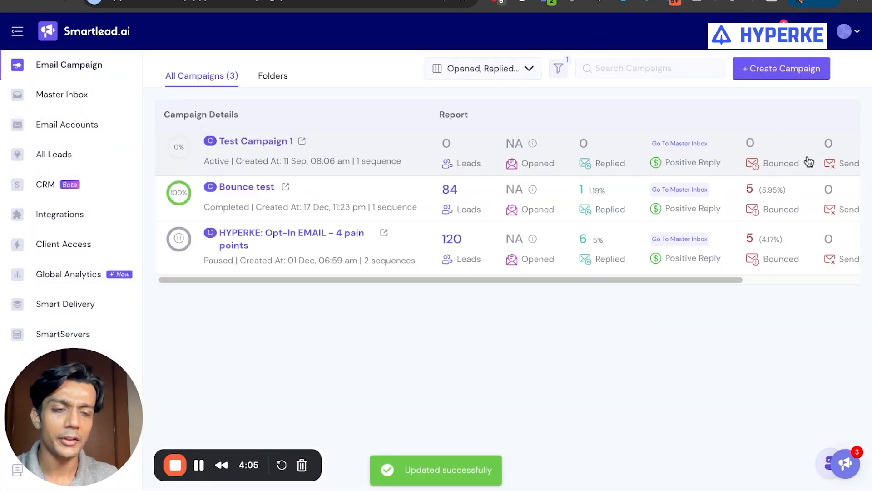
scroll(809, 162, "right", 5)
left_click(836, 153)
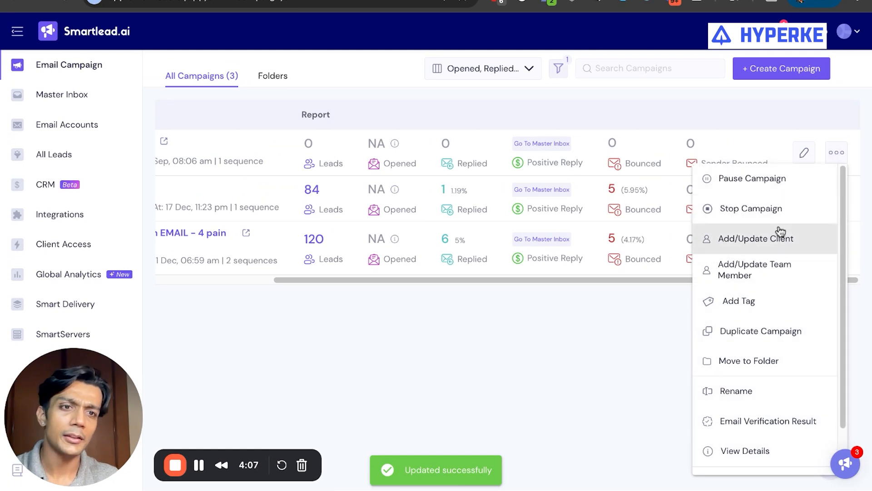
left_click(784, 331)
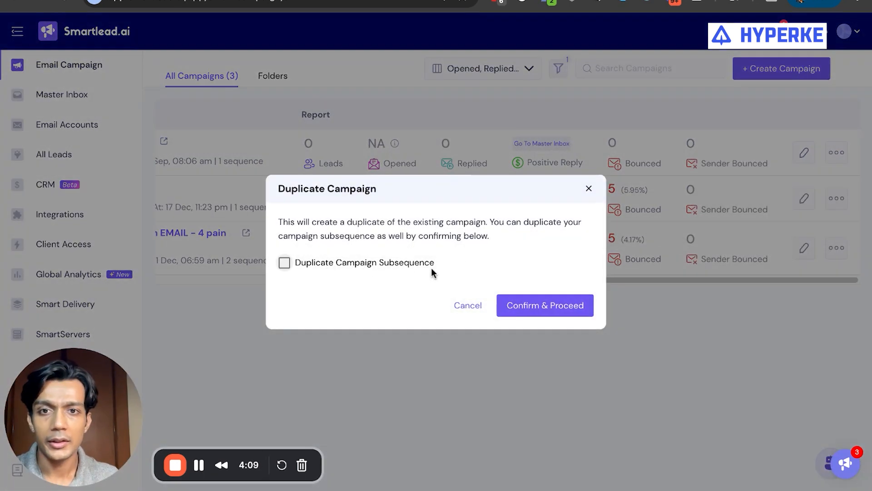
left_click(583, 307)
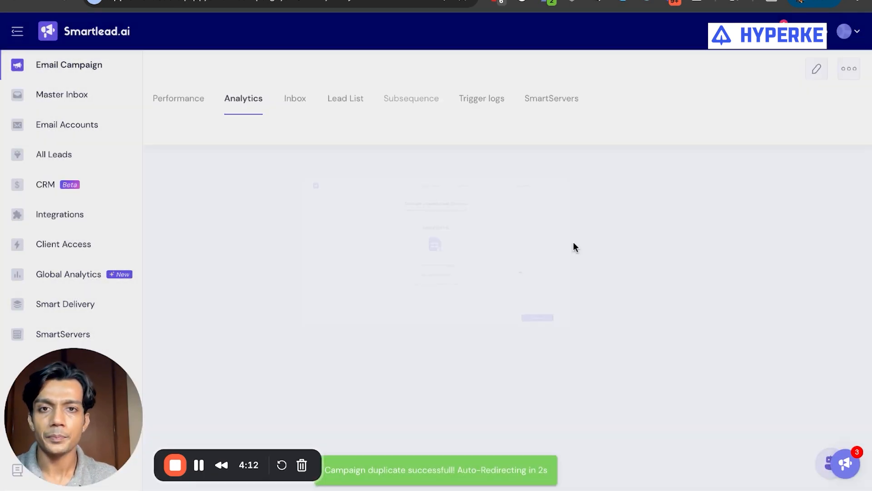
Rename the duplicated campaign to Test Campaign 2.
left_click(197, 37)
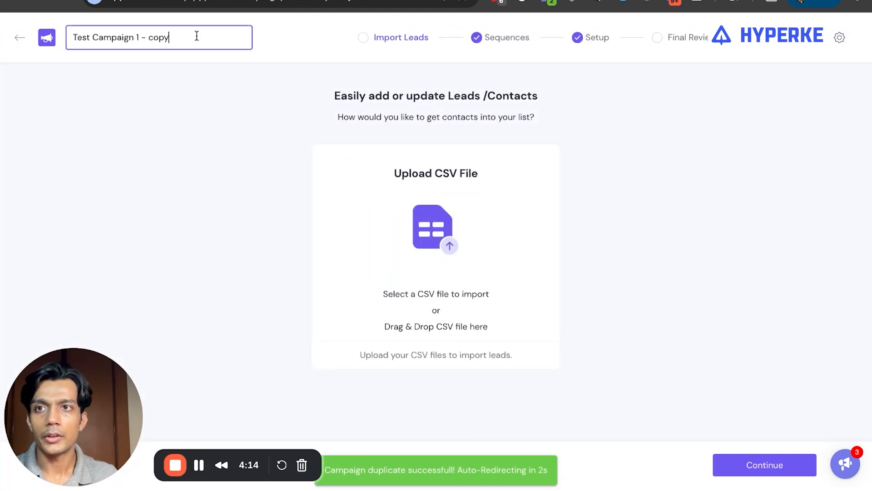
left_click(141, 40, "shift")
key("BackSpace")
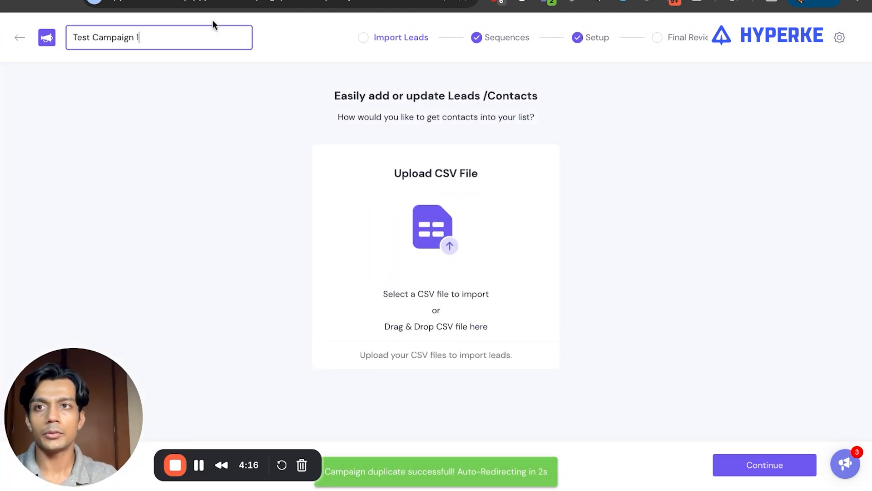
key("BackSpace")
type("2")
In Test Campaign 2's sequence, change the subject variable to {{custom_variable_industry}}.
left_click(513, 37)
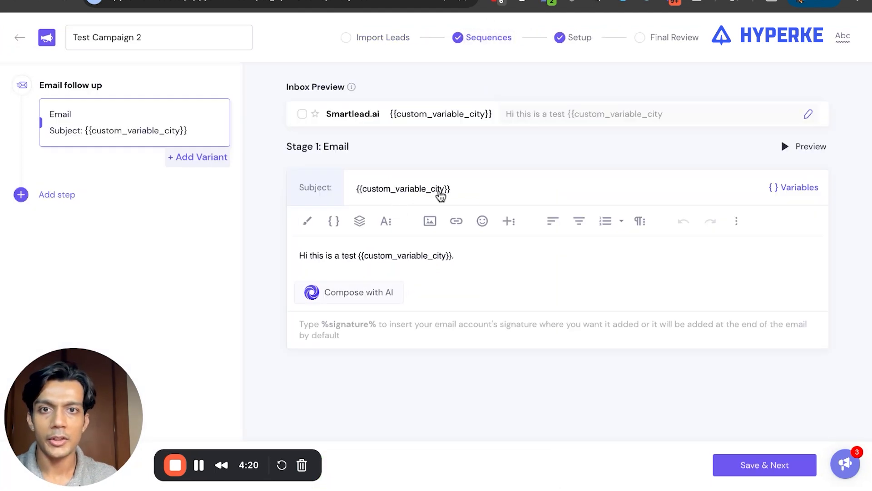
key("Right")
key("Right")
key("Right")
key("Right")
key("BackSpace")
key("BackSpace")
key("BackSpace")
key("BackSpace")
type("industry")
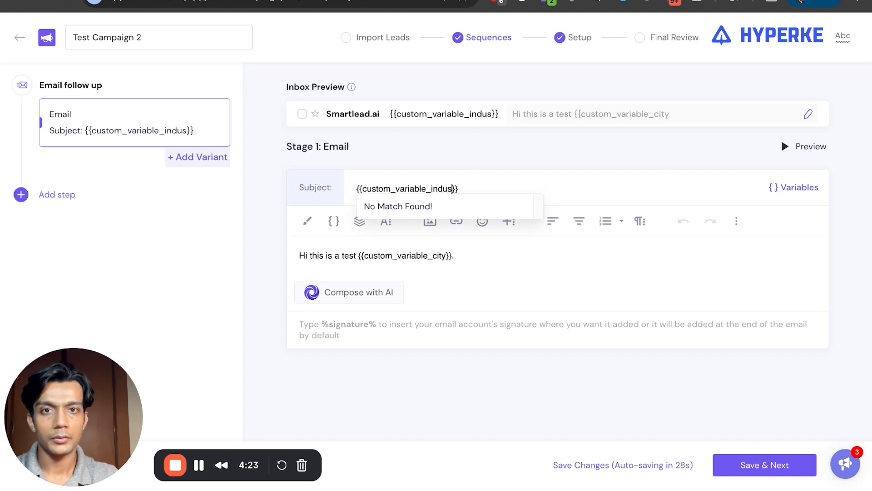
Replace the city variable in the email body with {{custom_variable_industry}} and save the sequence changes.
left_click(431, 269)
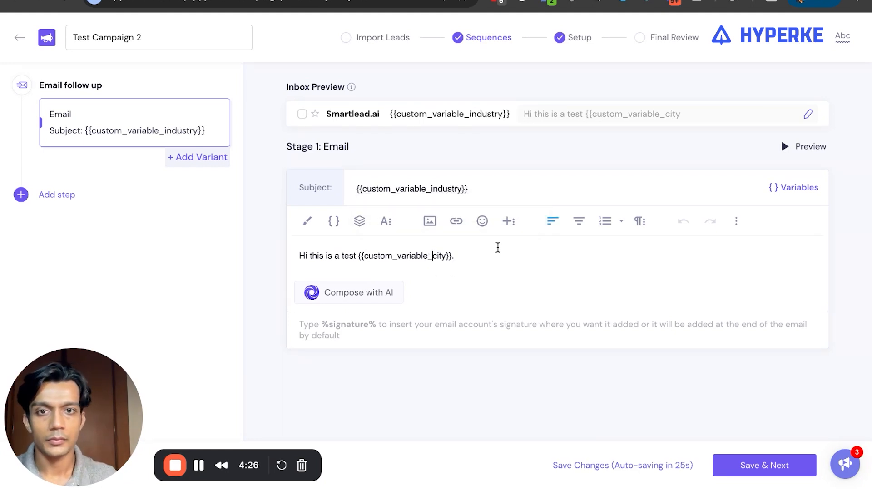
key("shift+Right")
key("shift+Right")
key("shift+Right")
key("shift+Right")
type("industry")
left_click(663, 466)
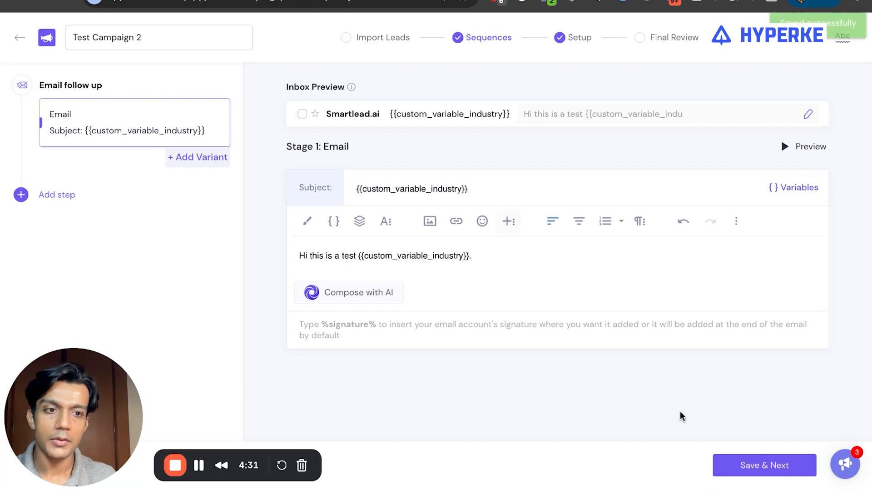
Proceed to Test Campaign 2's setup and save its general campaign settings as copied.
left_click(754, 466)
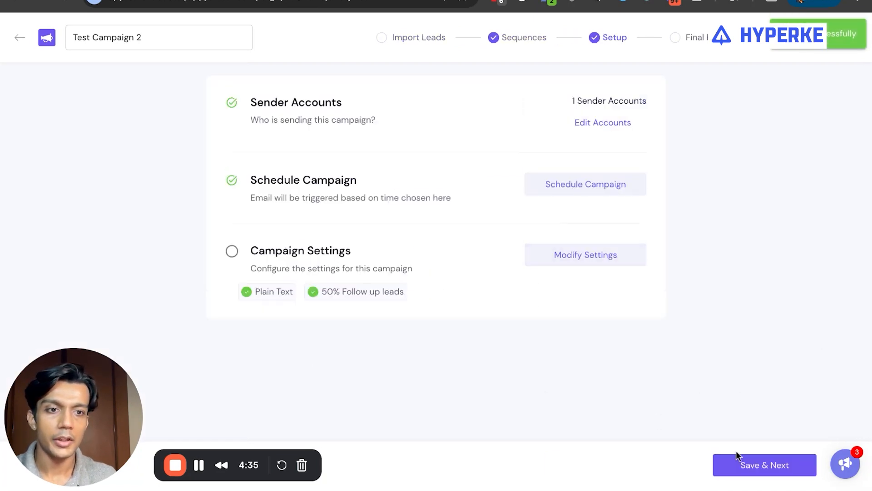
left_click(611, 264)
left_click(705, 454)
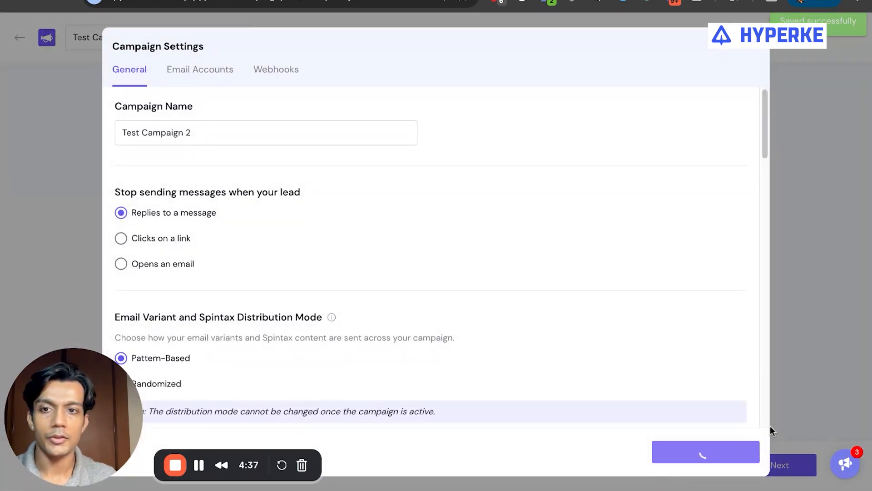
Proceed to the final review and start Test Campaign 2, skipping the spam test.
left_click(805, 465)
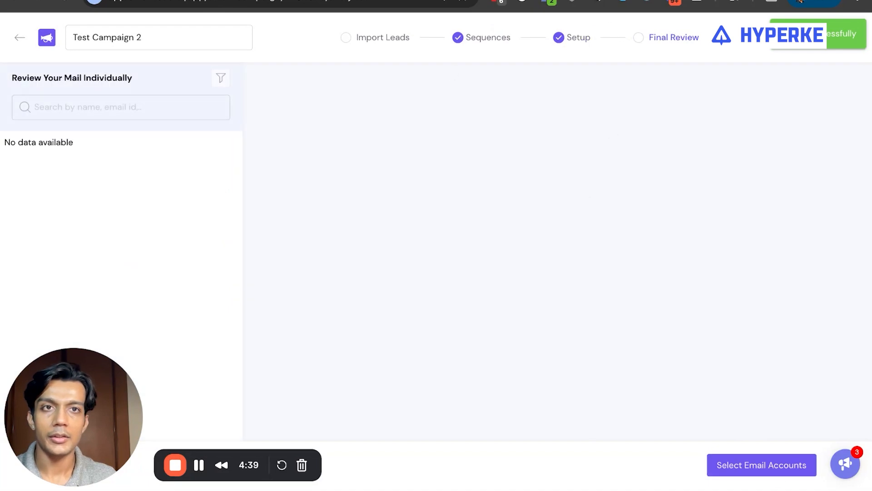
left_click(767, 463)
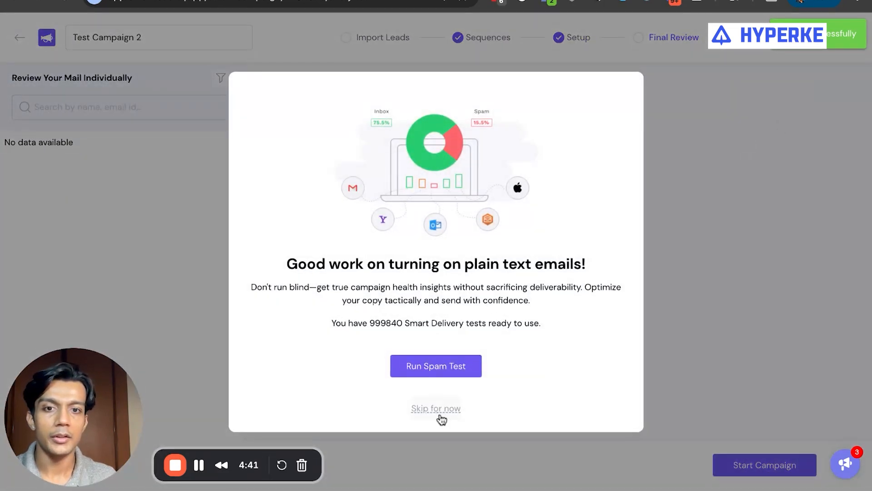
left_click(440, 413)
Assign the Admin EIS client to Test Campaign 2 and save.
left_click(838, 73)
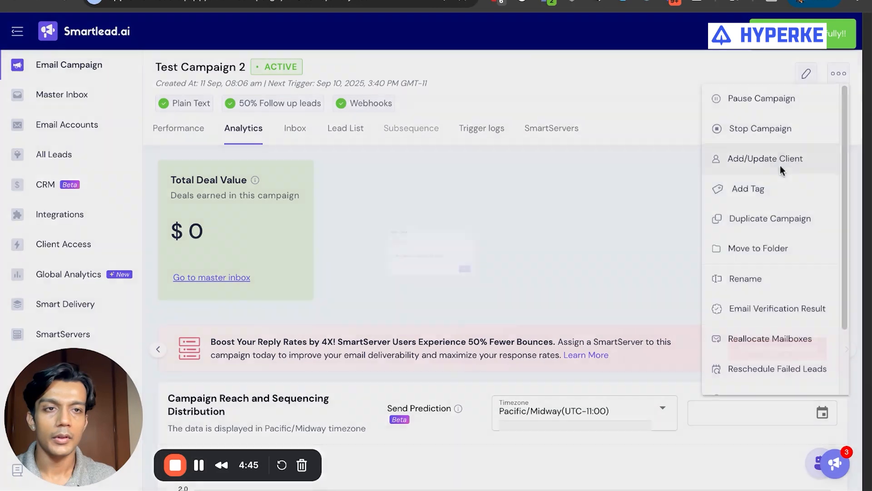
left_click(731, 163)
left_click(493, 238)
type("admin")
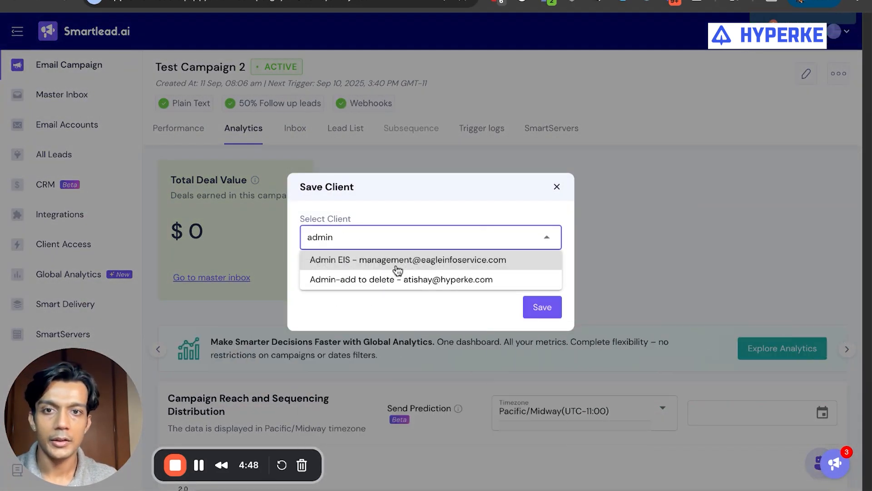
left_click(395, 263)
left_click(542, 305)
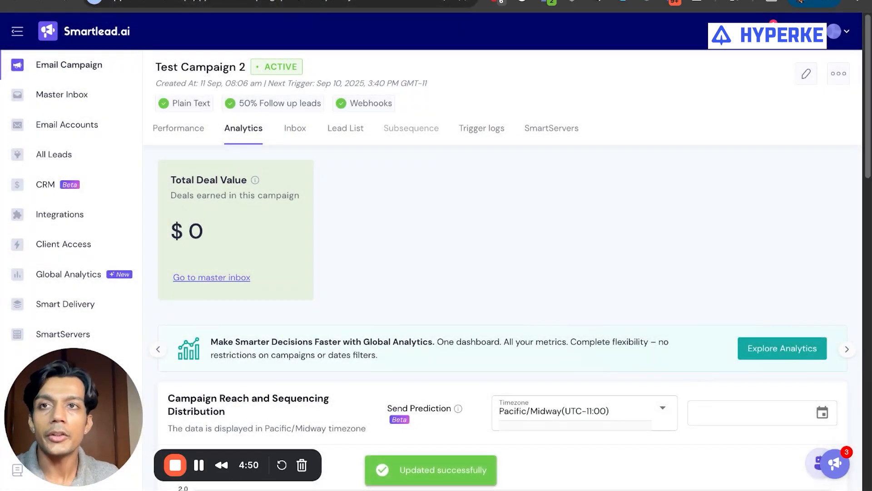
Switch to the Clay table, search the actions for smartlead and choose the Smartlead.ai Add Lead to Campaign enrichment.
key("ctrl+Tab")
type("sma")
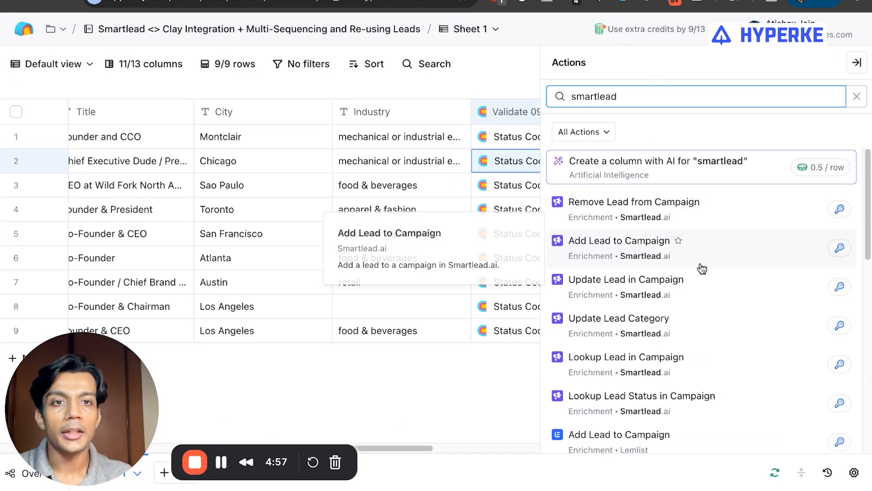
left_click(745, 255)
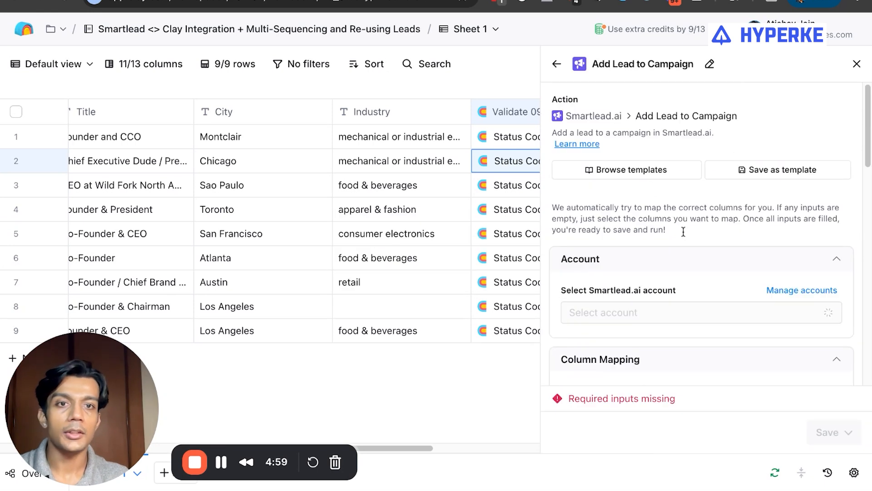
scroll(693, 320, "down", 3)
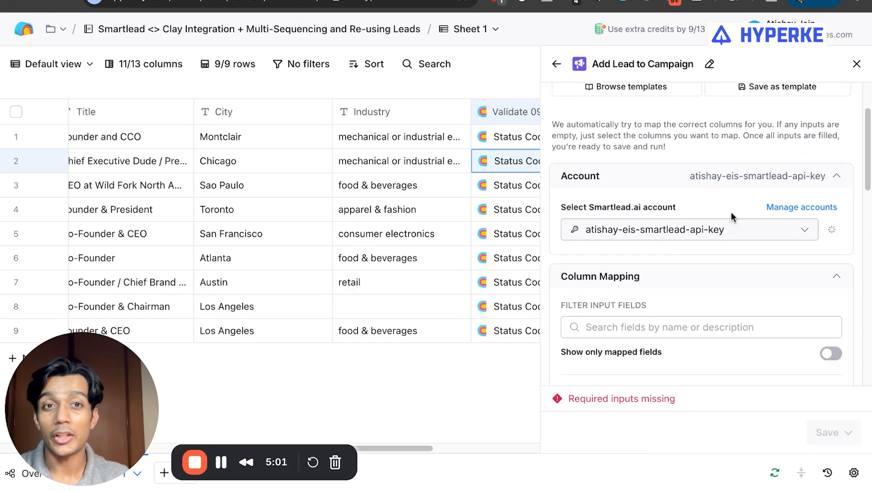
Examine the Smartlead.ai connections in Clay and the profile settings in Smartlead, and return to the enrichment setup in the Clay table.
left_click(802, 207)
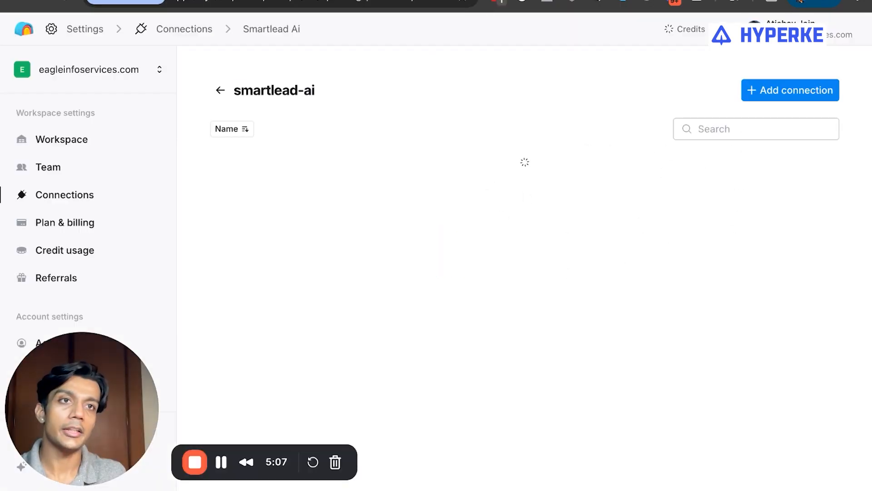
left_click(418, 1)
left_click(842, 31)
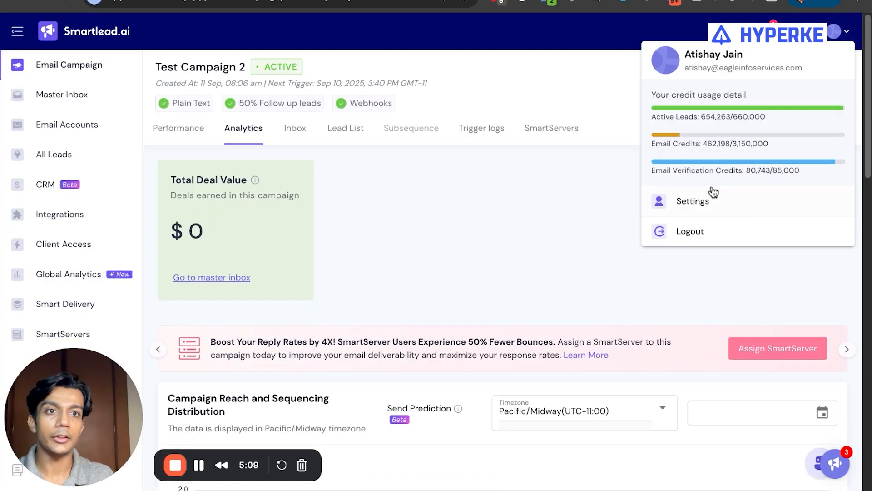
left_click(715, 205)
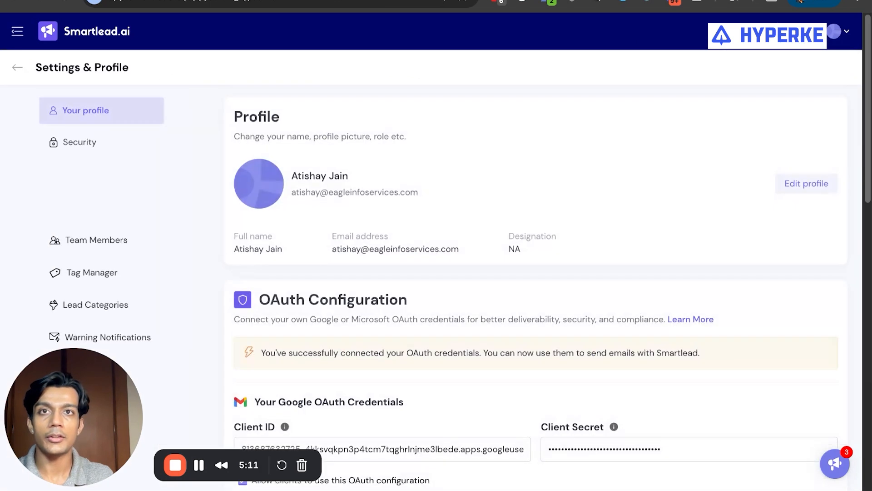
left_click(500, 0)
left_click(585, 1)
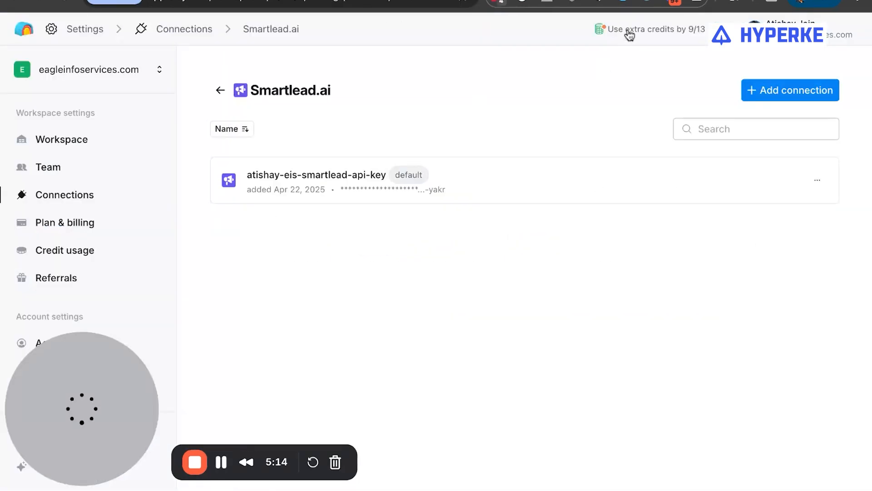
key("ctrl+shift+Tab")
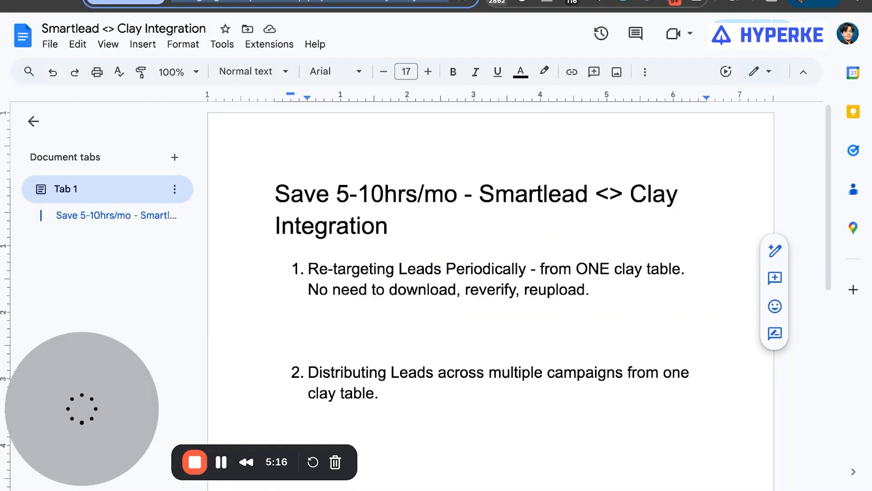
key("ctrl+shift+Tab")
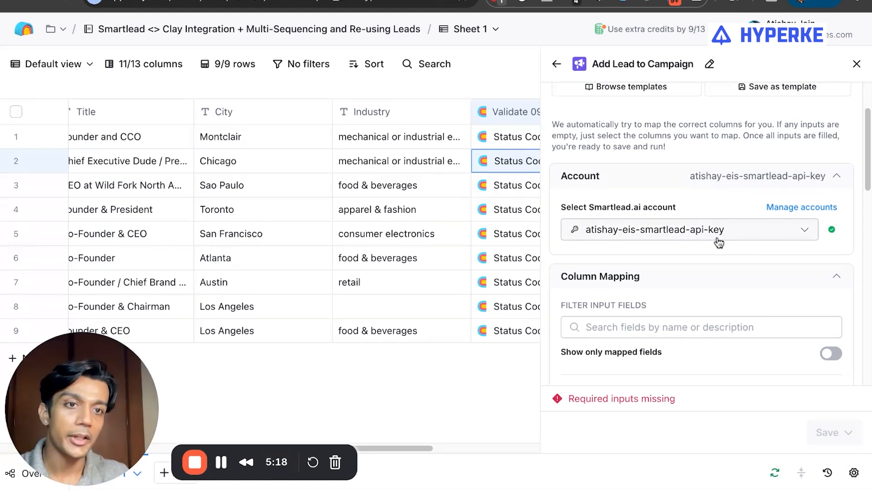
Set Test Campaign 1 as the Campaign ID that leads are added to.
scroll(698, 250, "down", 4)
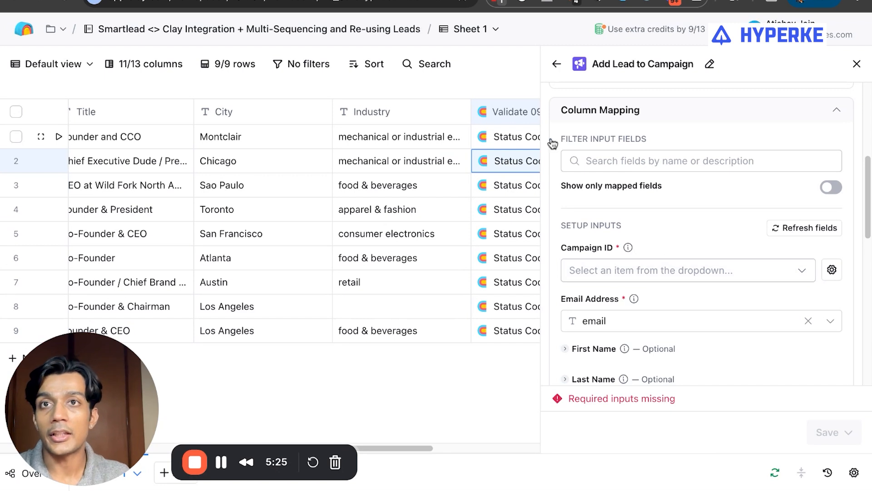
left_click(668, 270)
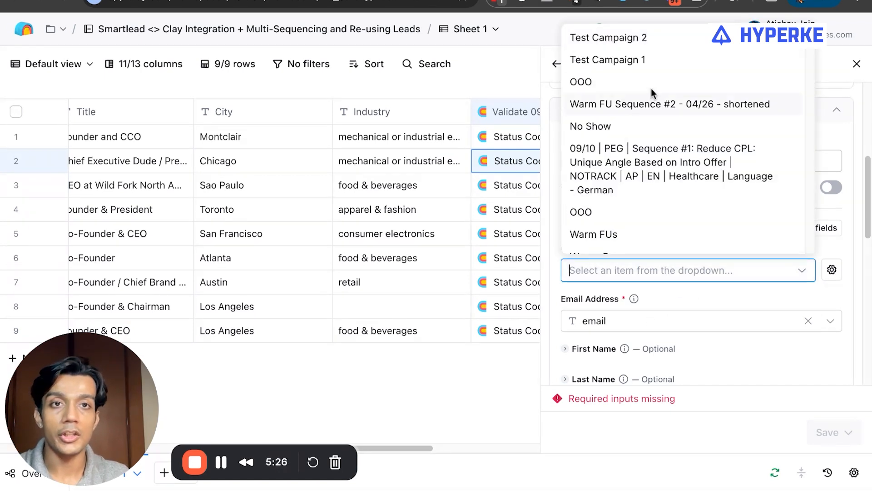
left_click(629, 67)
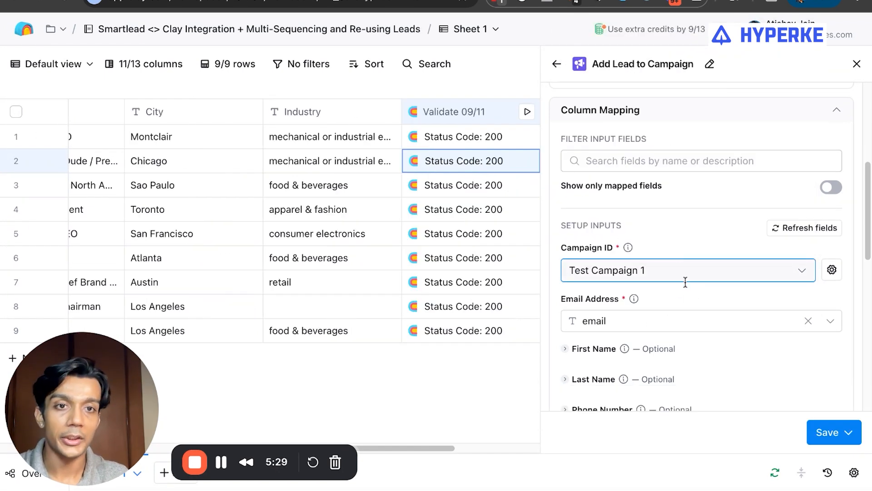
Map First Name to the first_name column and Last Name to the last_name column.
scroll(695, 290, "down", 3)
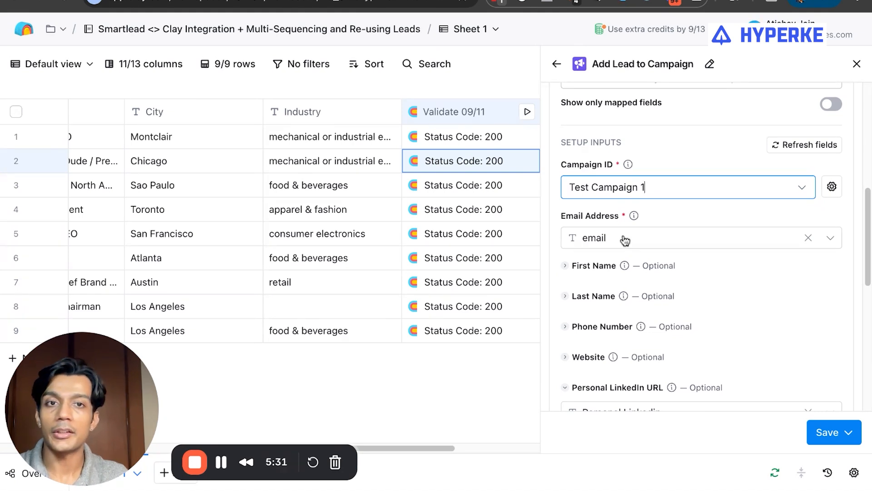
left_click(608, 270)
left_click(670, 297)
left_click(632, 343)
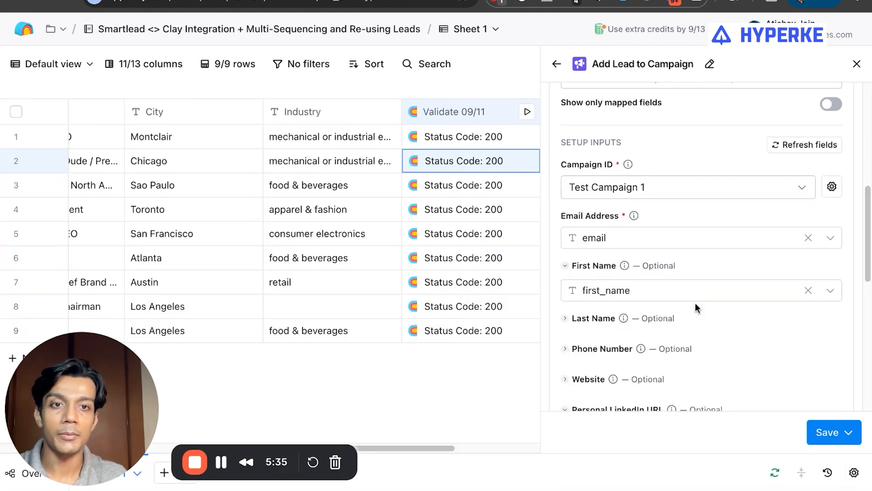
scroll(694, 304, "down", 3)
left_click(679, 241)
left_click(661, 262)
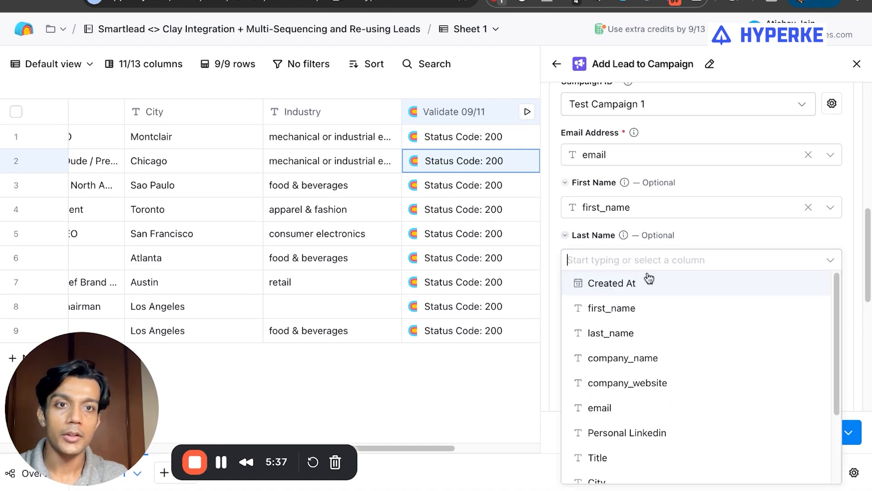
left_click(618, 328)
Leave the phone number unmapped and map Website to the company_website column.
left_click(681, 287)
scroll(704, 320, "down", 3)
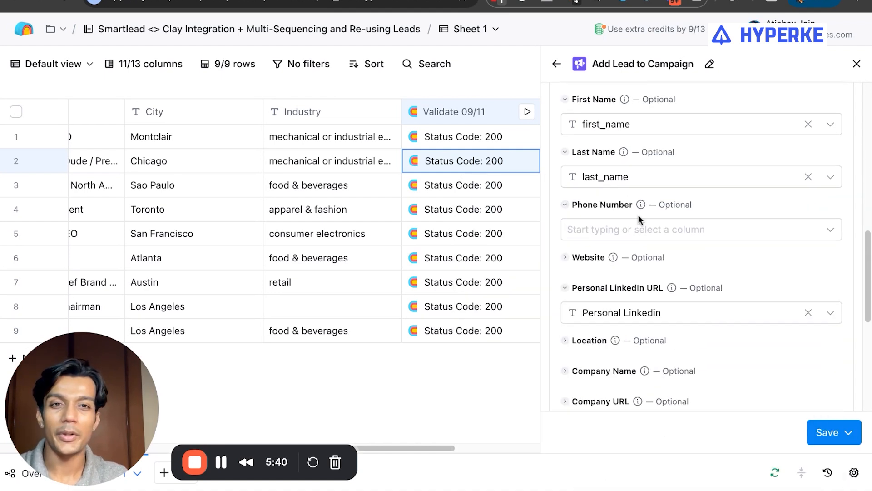
left_click(622, 208)
scroll(574, 198, "down", 3)
left_click(576, 153)
left_click(632, 179)
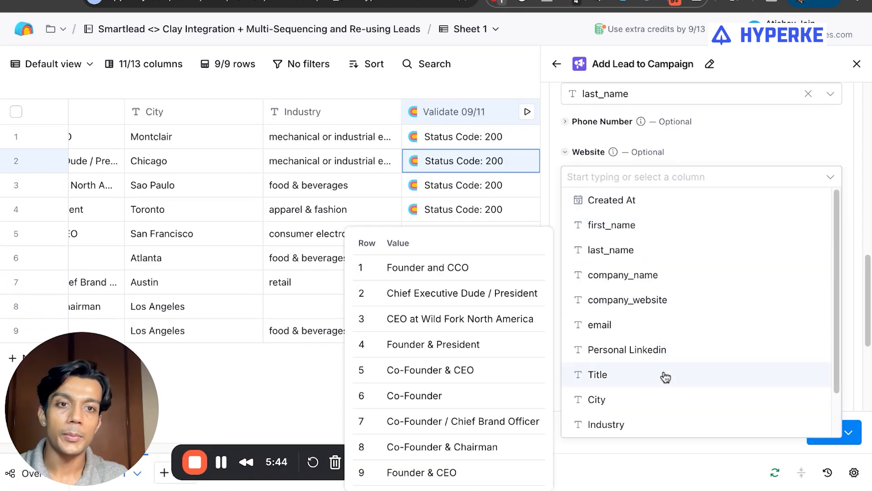
left_click(668, 300)
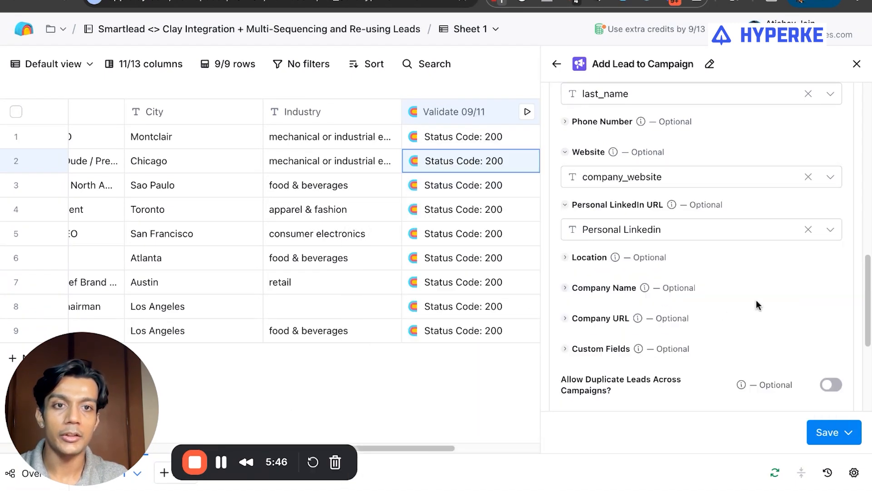
Map the optional Company Name input to the company_name column.
scroll(678, 263, "down", 3)
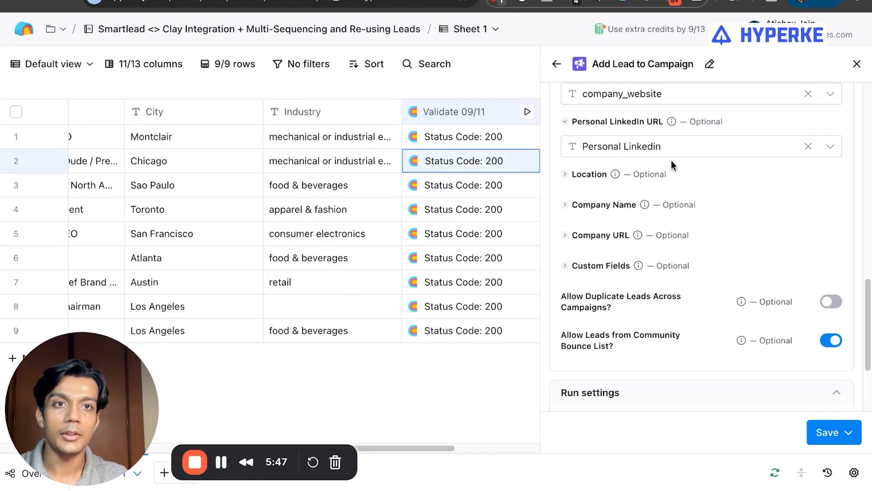
left_click(603, 205)
left_click(642, 232)
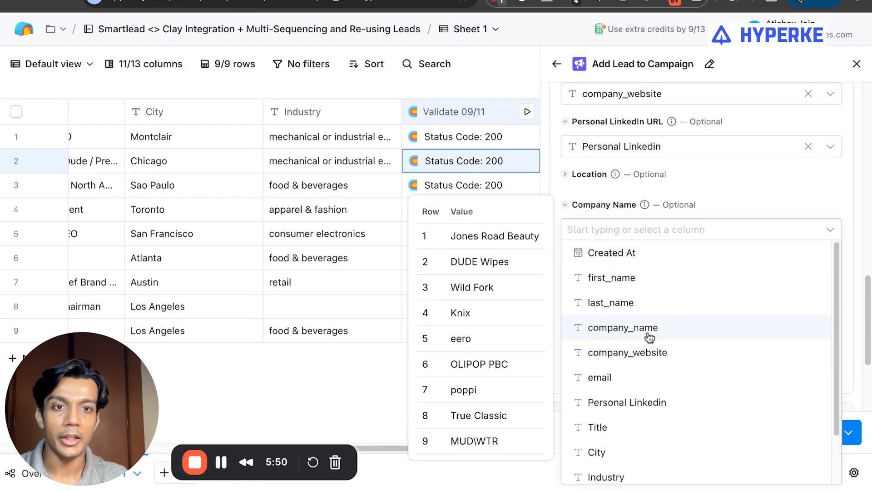
left_click(647, 327)
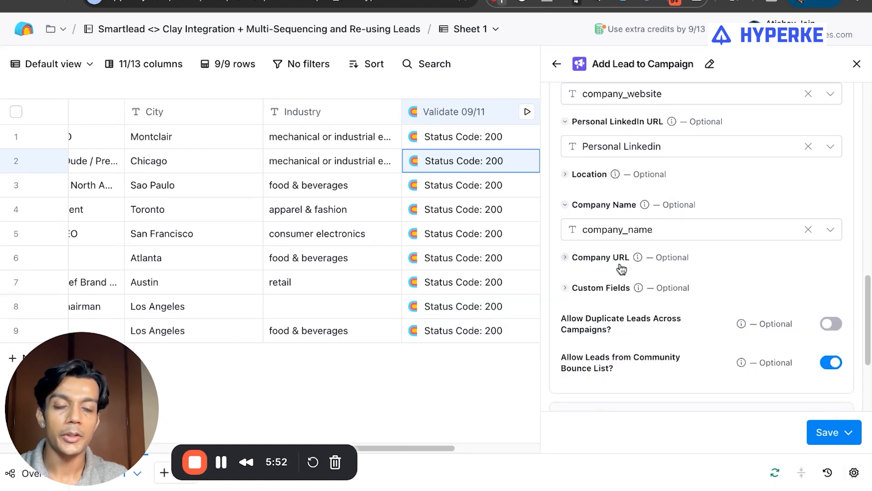
Add a custom field named custom_variable_city with the City column as its value.
scroll(684, 288, "down", 2)
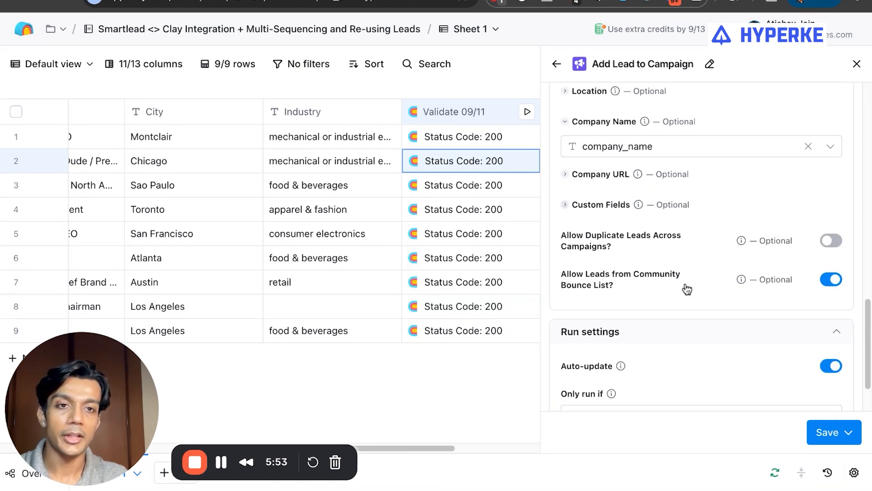
left_click(604, 205)
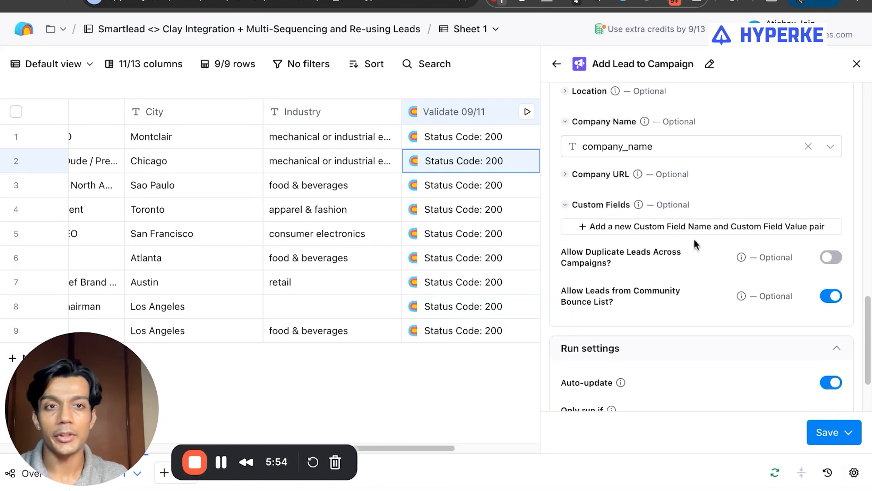
left_click(656, 229)
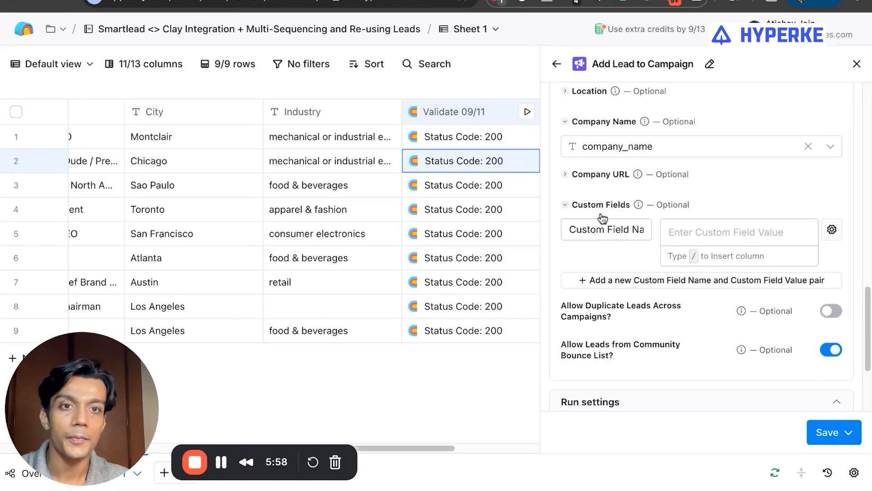
triple_click(648, 236)
left_click(615, 230)
triple_click(615, 228)
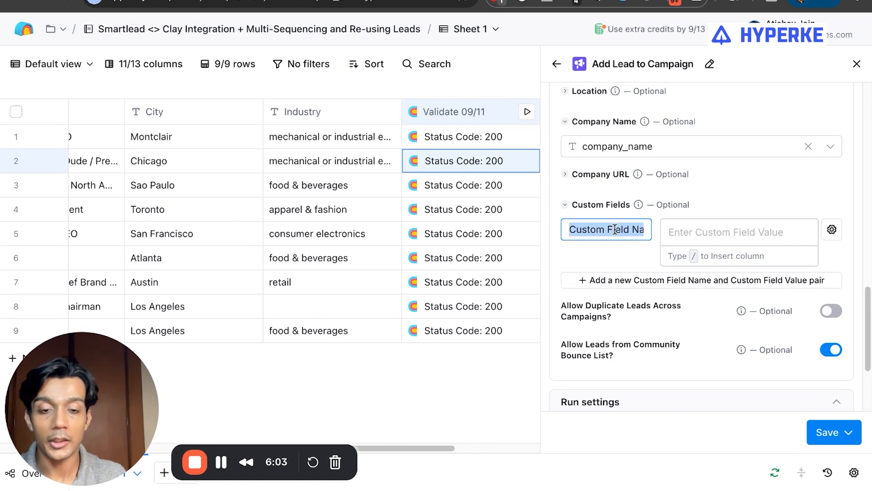
type("custom_va")
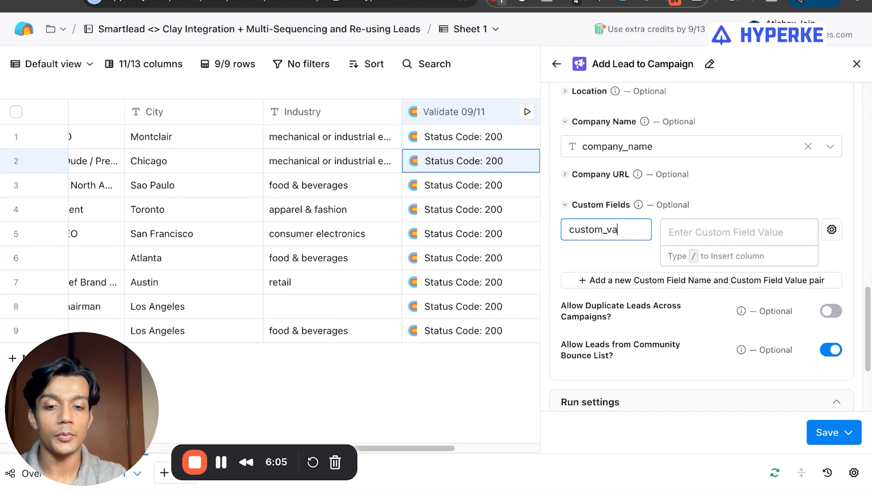
type("riable_city")
key("Tab")
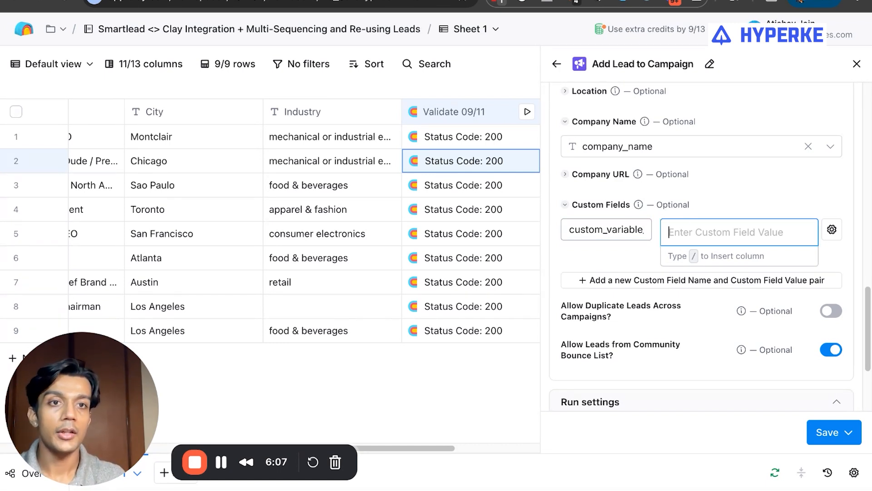
type("/city")
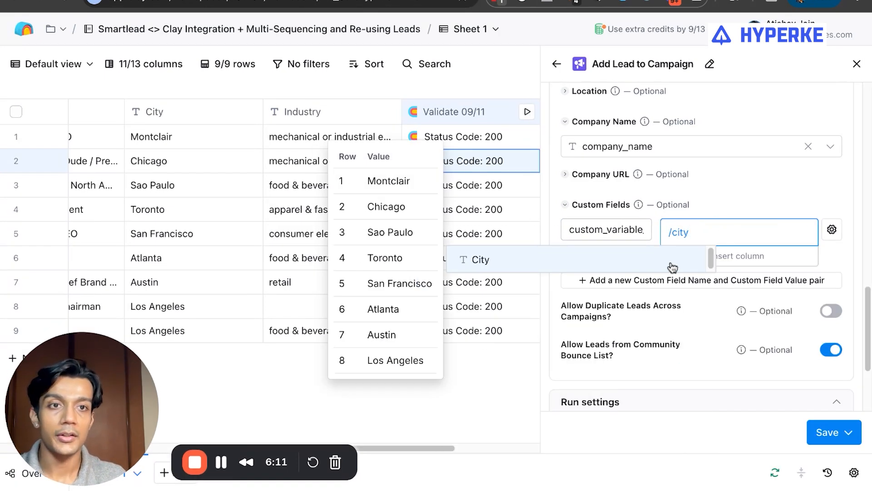
left_click(681, 261)
left_click(676, 284)
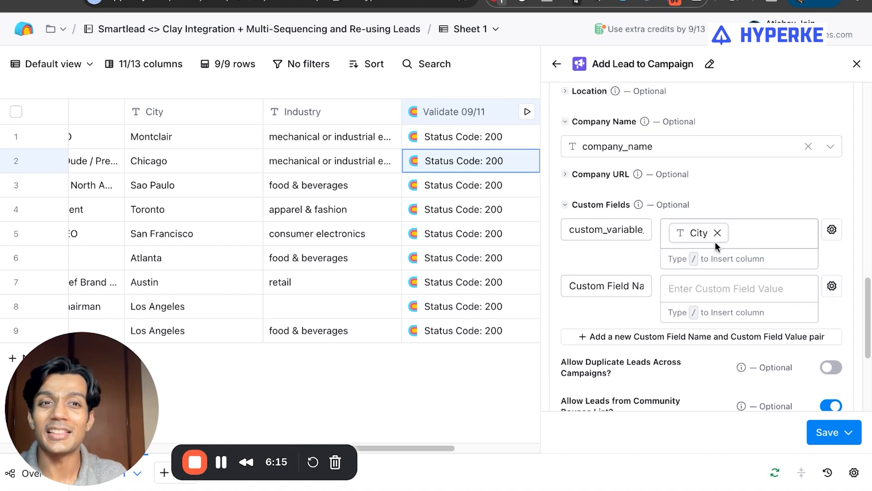
key("super+t")
type("app.smartlead.ai")
key("Return")
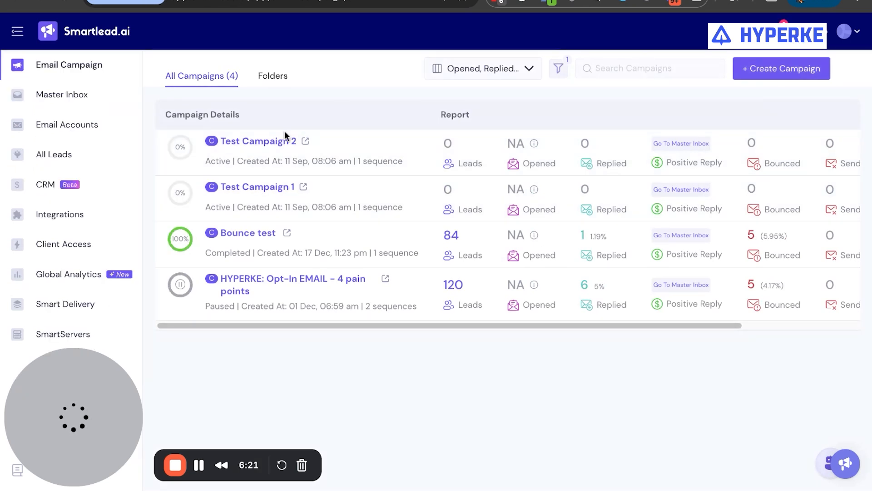
key("ctrl+shift+Tab")
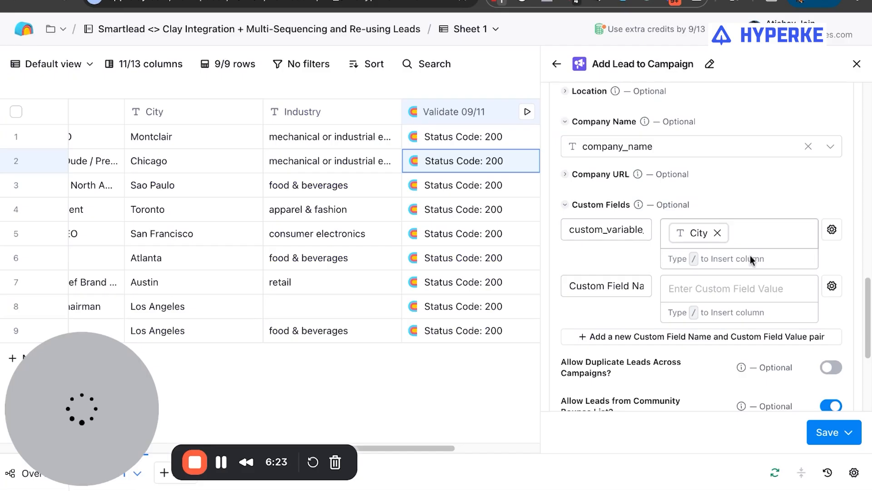
left_click(833, 289)
left_click(750, 439)
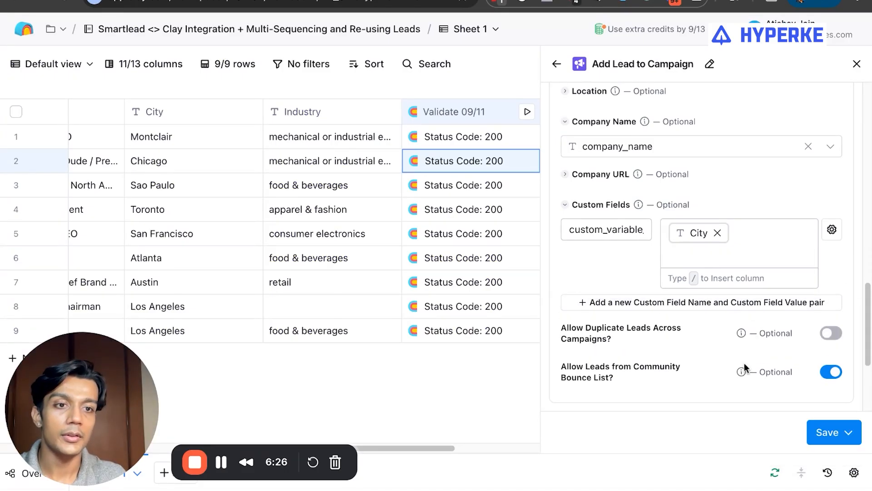
Review the enrichment's run settings and the point about re-targeting leads periodically in the Google Docs outline.
scroll(744, 342, "down", 4)
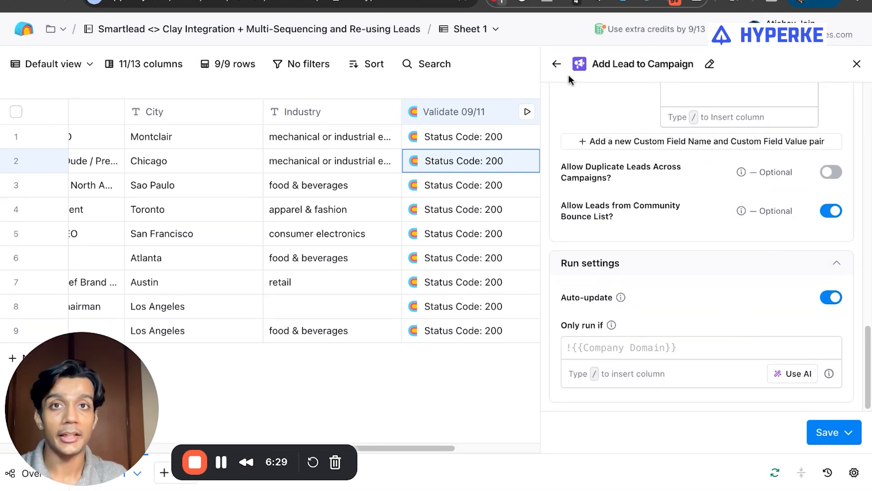
key("ctrl+shift+Tab")
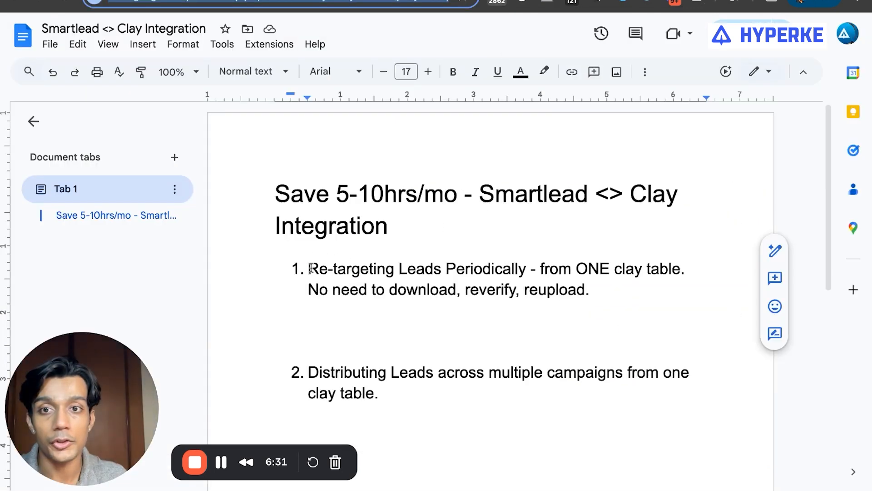
left_click_drag(310, 268, 591, 291)
left_click(618, 294)
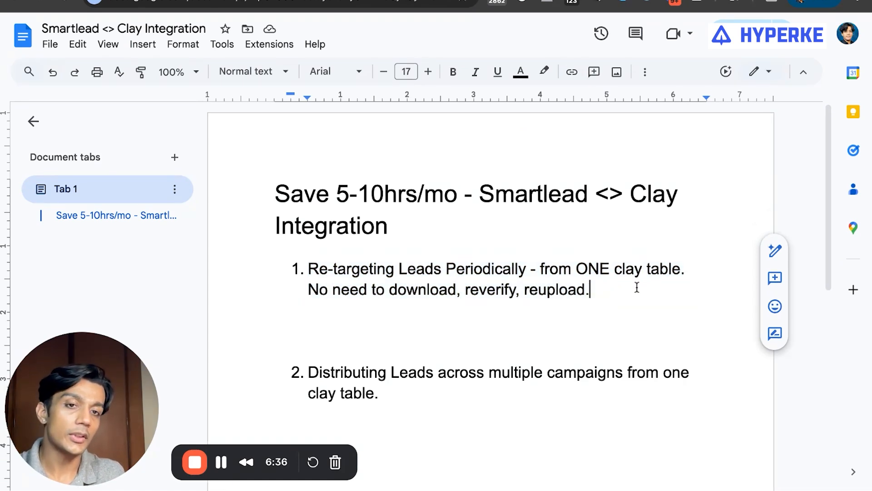
Return to the Clay table and examine the lead columns and validation results alongside the enrichment's run settings.
key("ctrl+Tab")
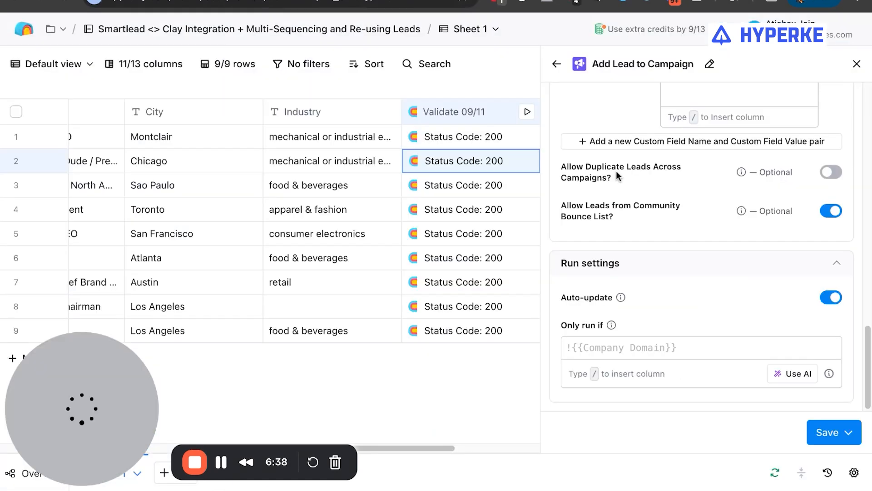
scroll(473, 122, "right", 6)
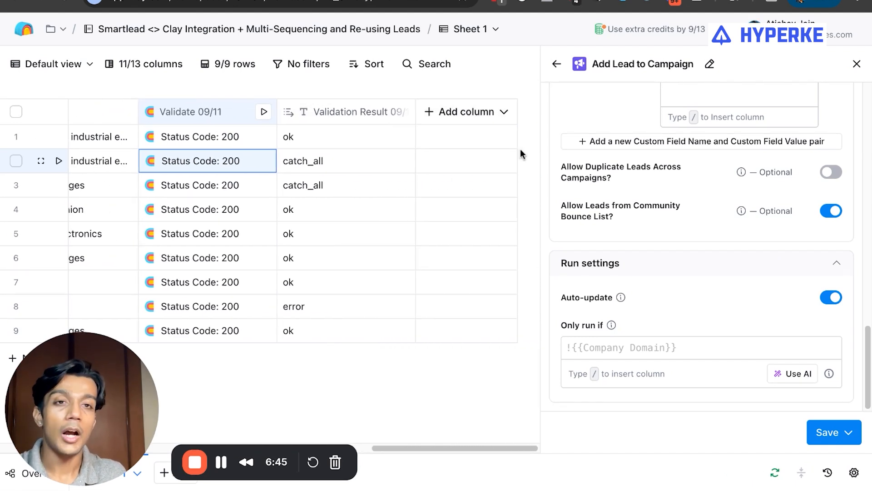
left_click(684, 344)
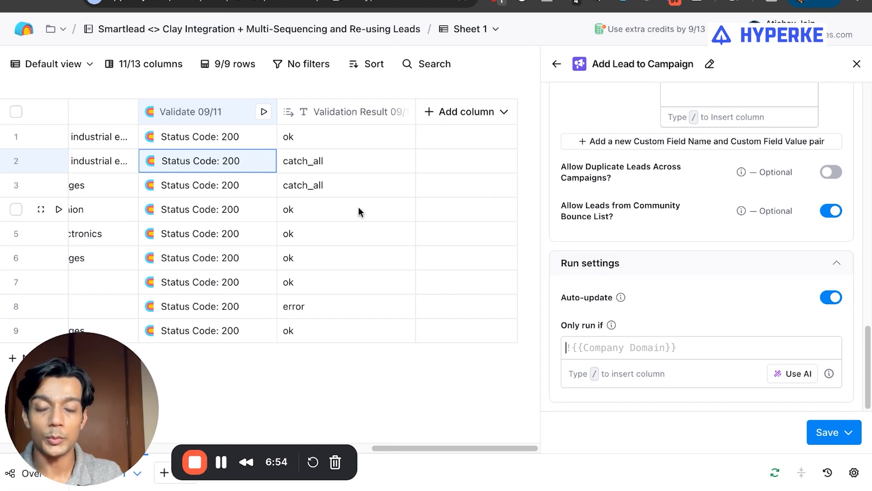
scroll(360, 210, "left", 10)
scroll(360, 210, "right", 5)
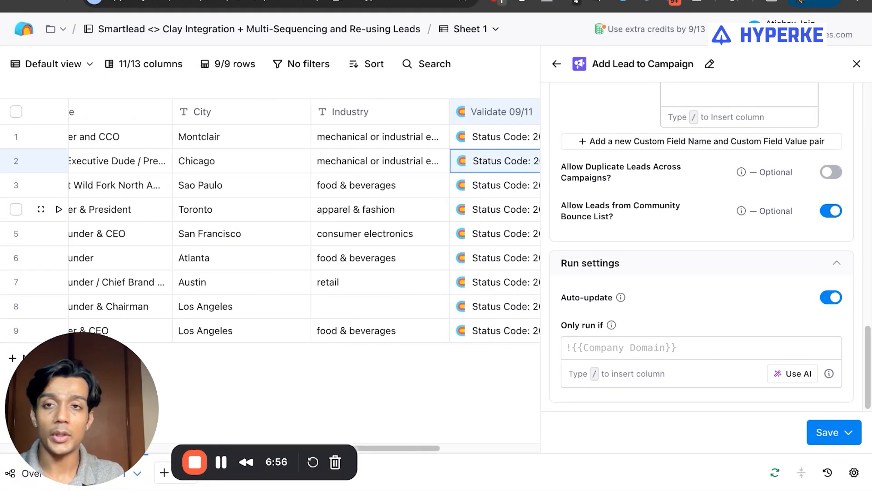
scroll(354, 191, "left", 3)
scroll(337, 149, "left", 3)
scroll(337, 149, "right", 8)
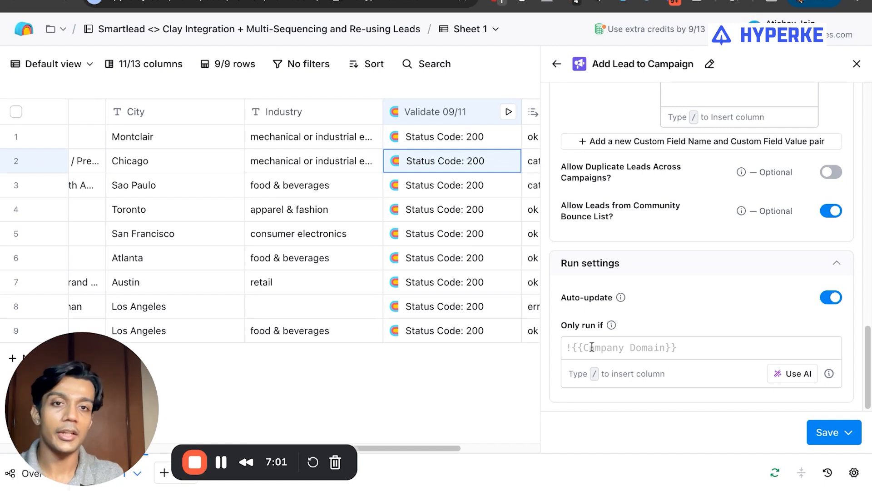
Generate and save a conditional run formula from the prompt "only run if Validation Result 09/11 is valid".
left_click(792, 374)
left_click(167, 175)
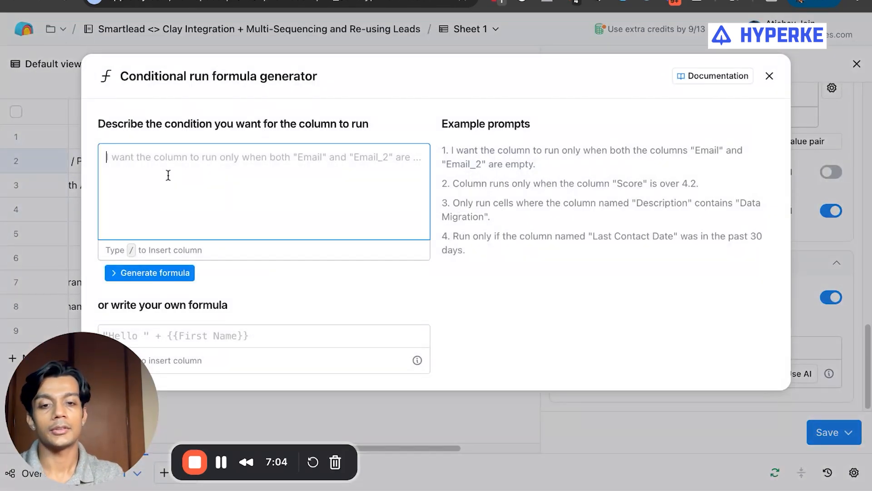
type("only run if /vali")
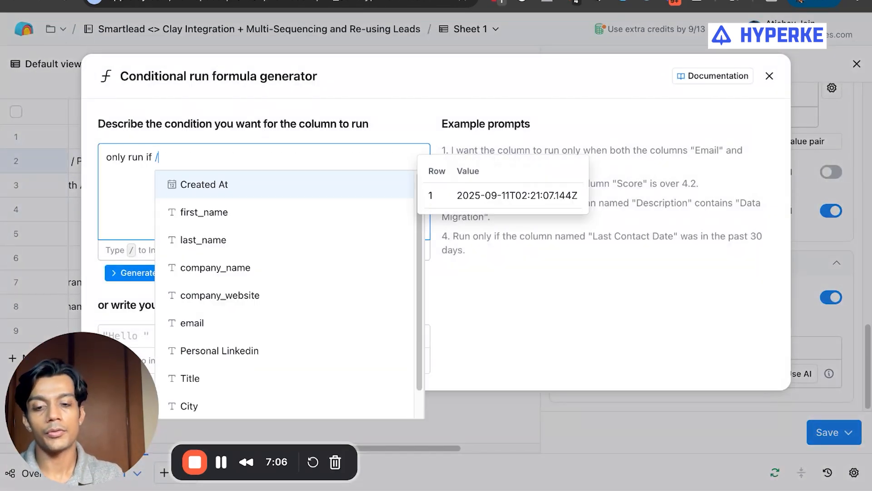
scroll(235, 309, "down", 3)
scroll(235, 309, "down", 3)
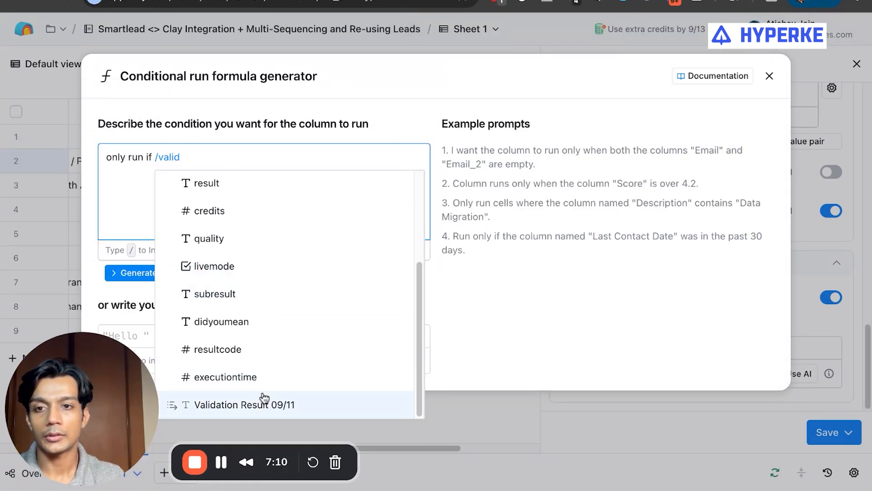
left_click(250, 403)
type("is valid")
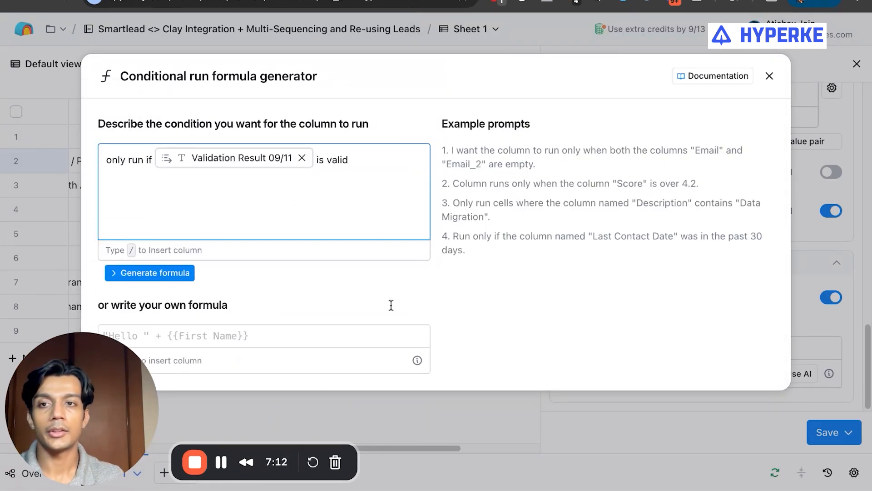
left_click(170, 274)
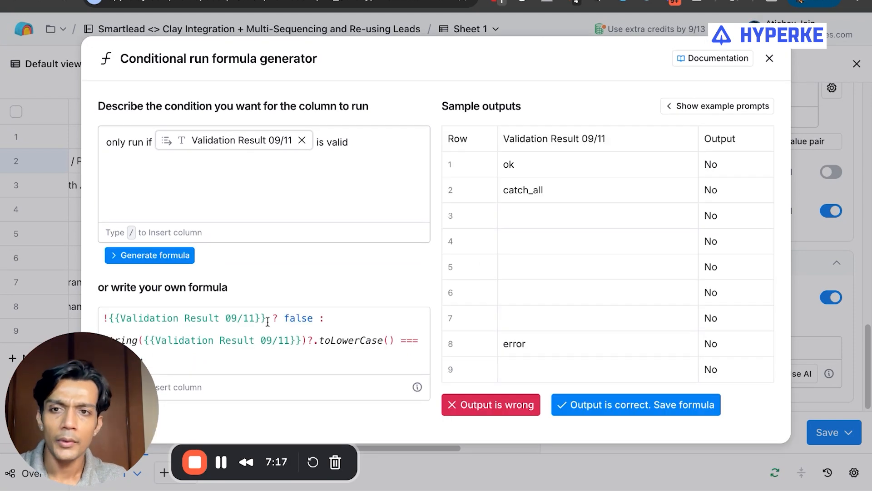
left_click(564, 403)
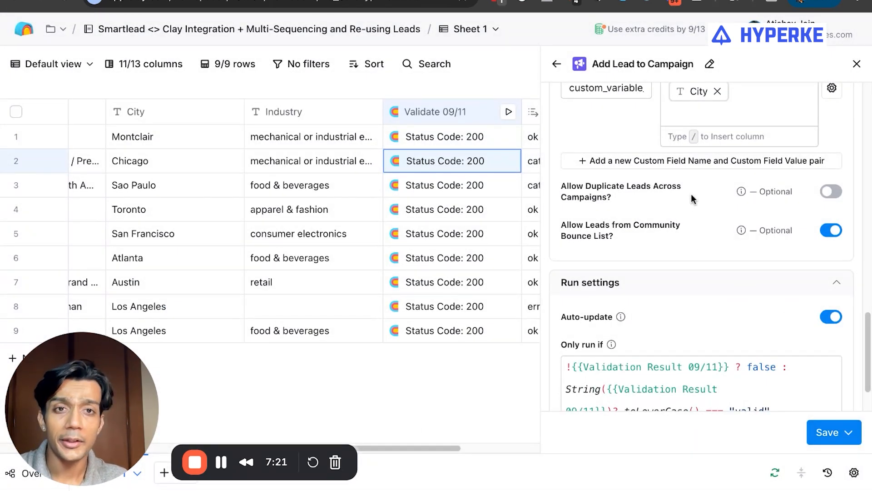
Review the enrichment's options for duplicate leads across campaigns and for leads from the community bounce list.
left_click_drag(589, 189, 613, 198)
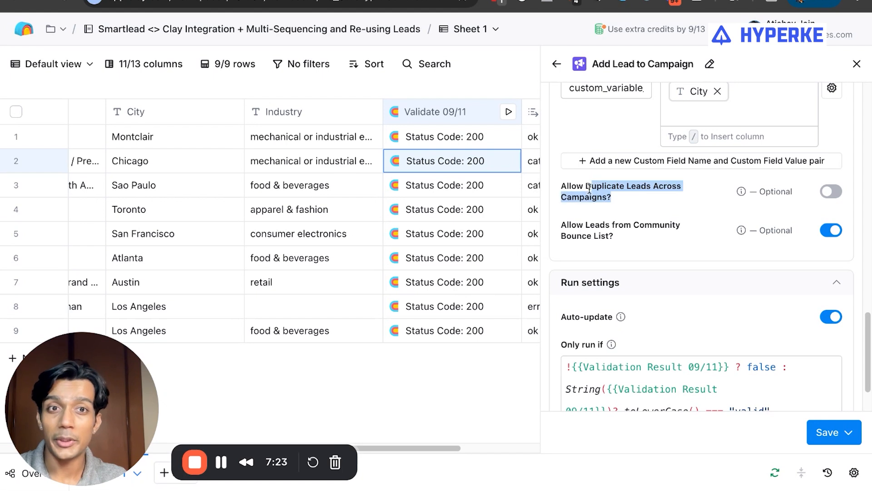
left_click(590, 189)
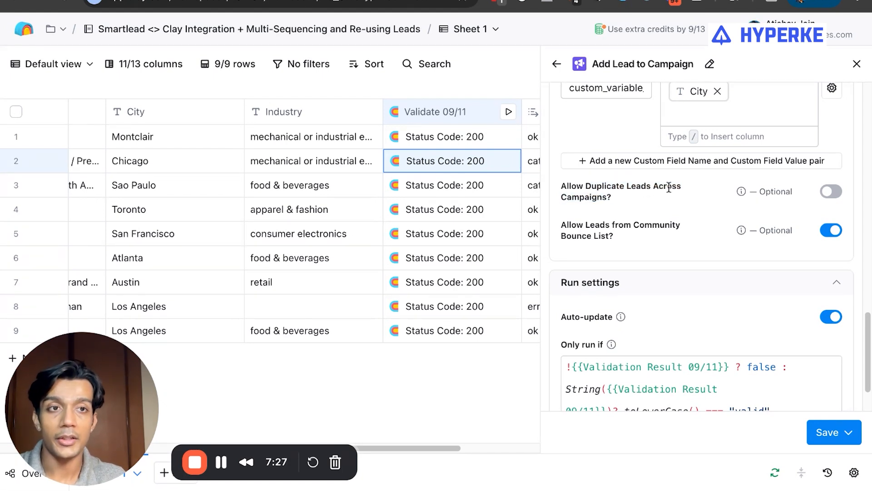
triple_click(666, 224)
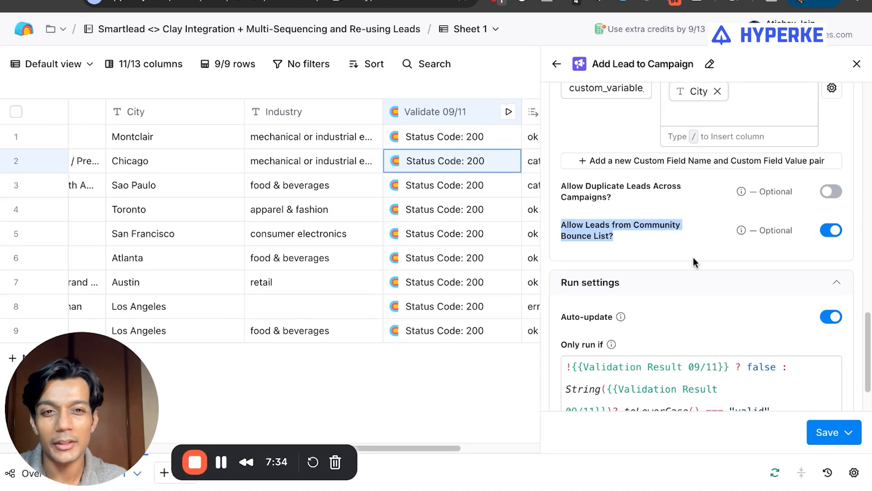
scroll(720, 317, "up", 4)
scroll(720, 316, "down", 5)
scroll(699, 258, "up", 5)
scroll(703, 264, "up", 5)
scroll(709, 261, "down", 8)
left_click(596, 122)
triple_click(596, 123)
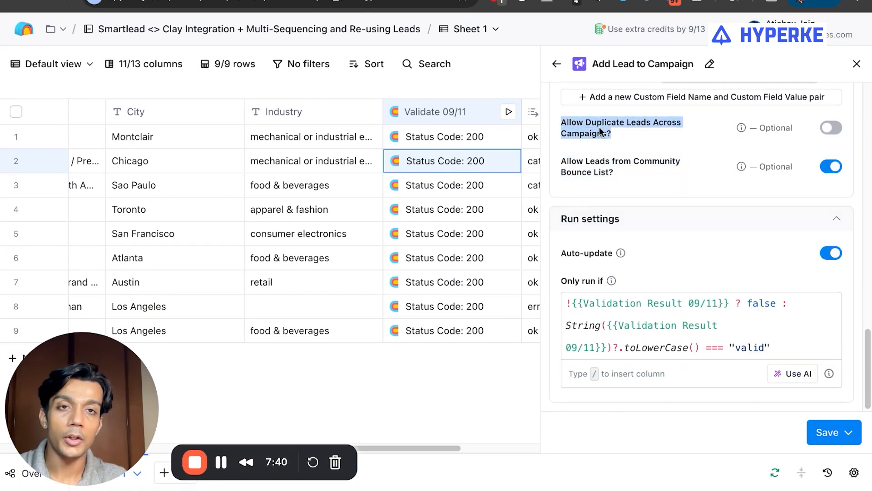
In the Google Docs outline, add the sub-point "Every 30-45 days, delete leads that havent replied." under the re-targeting item.
left_click(477, 1)
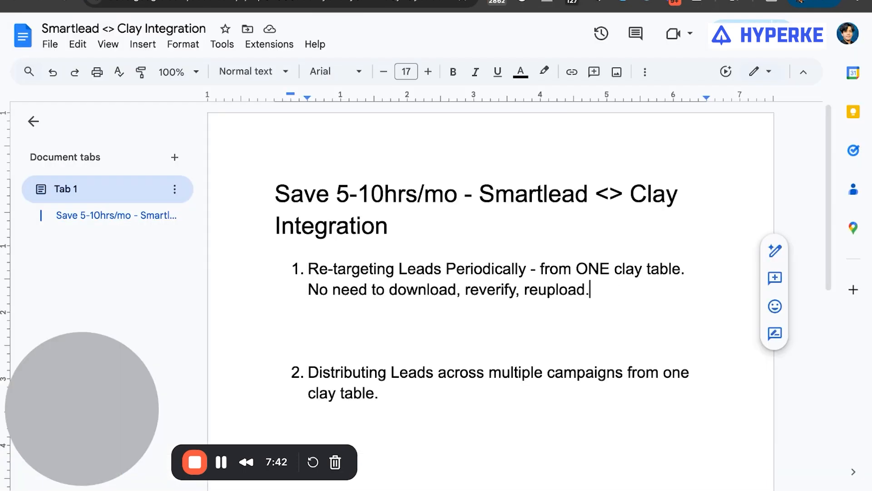
key("Return")
key("Tab")
type("E")
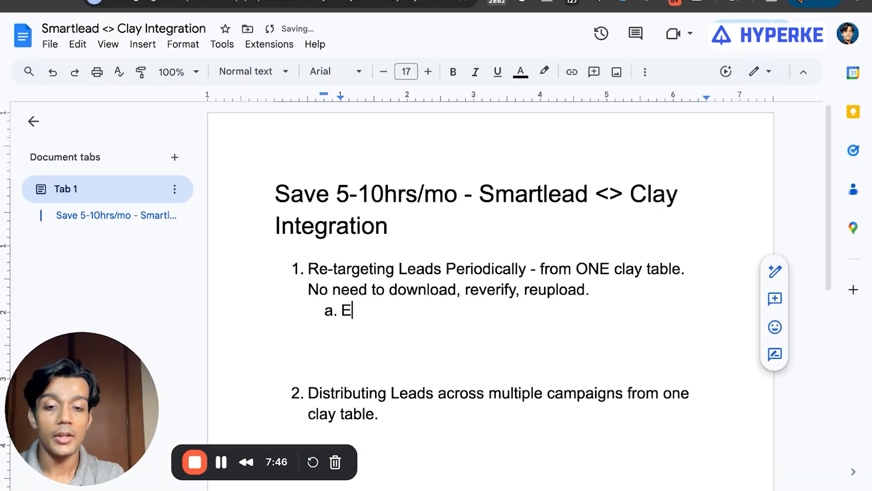
type("very 30-45 days, dee")
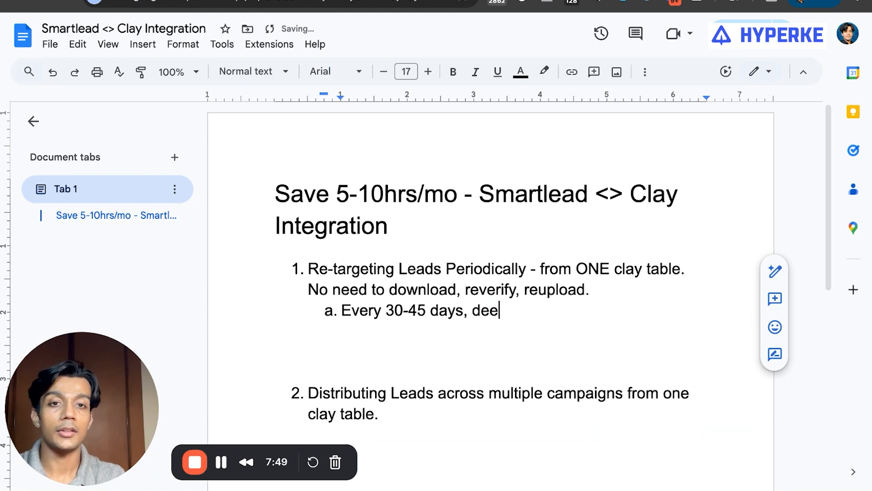
key("BackSpace")
type("lete ")
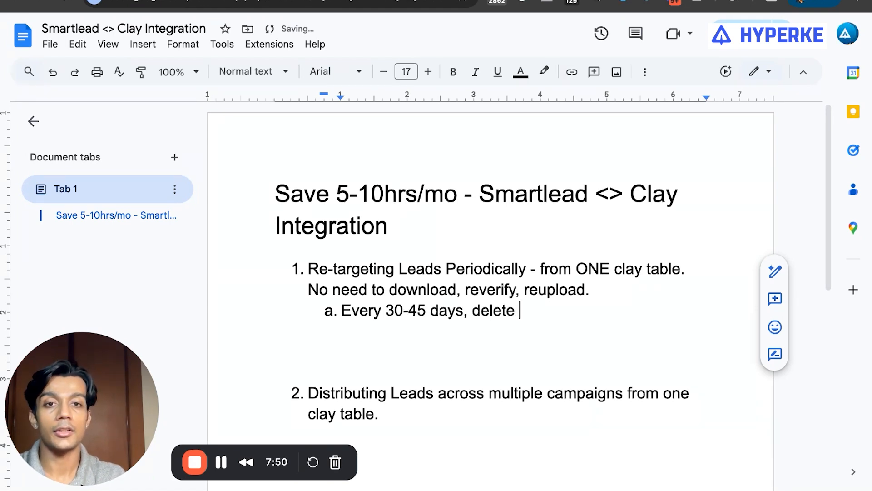
type("leads that havent replied")
key("alt+Left")
key("alt+Left")
key("Right")
left_click(691, 310)
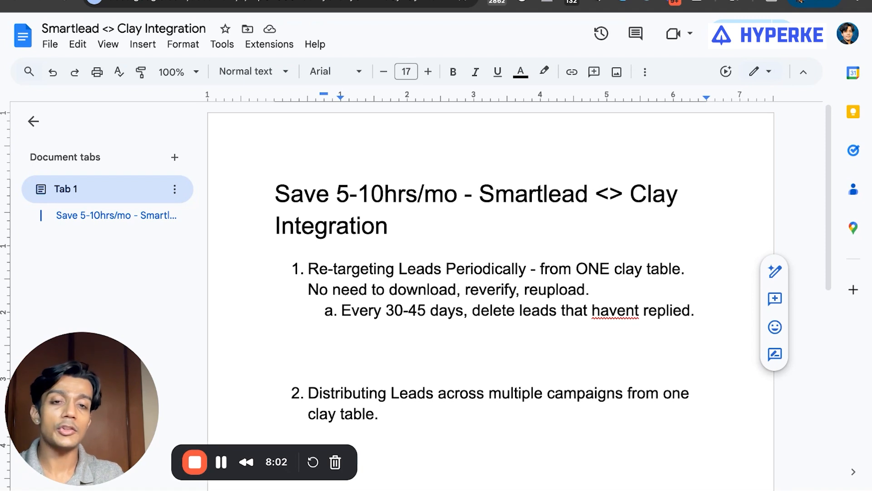
Return to the Clay table, then save the Add Lead to Campaign enrichment and run it on the 9 rows in this view.
key("ctrl+Tab")
scroll(498, 174, "right", 5)
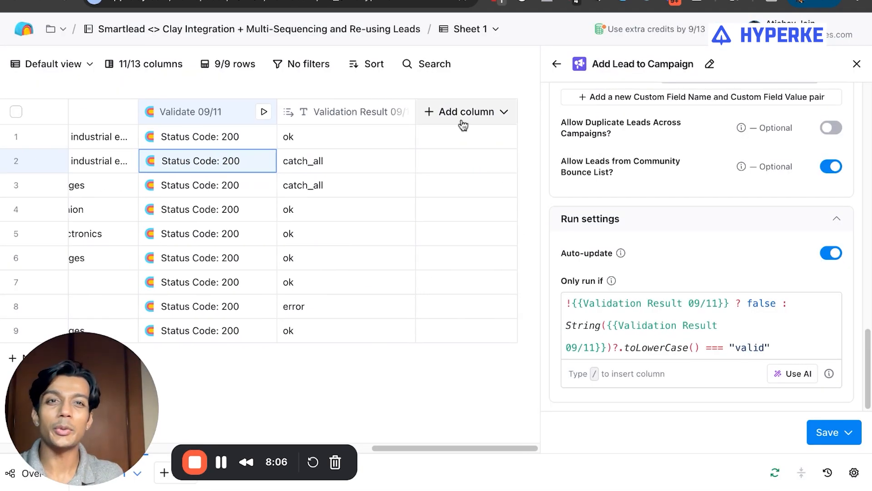
scroll(344, 195, "left", 1)
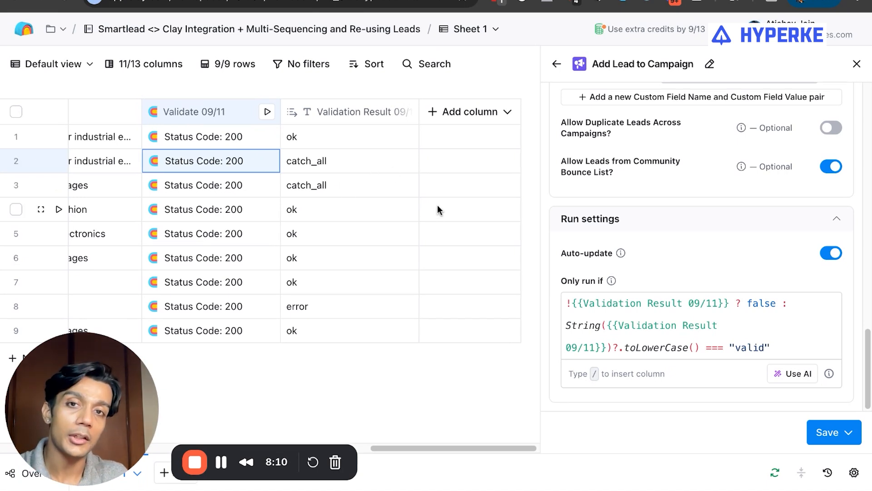
scroll(673, 230, "up", 4)
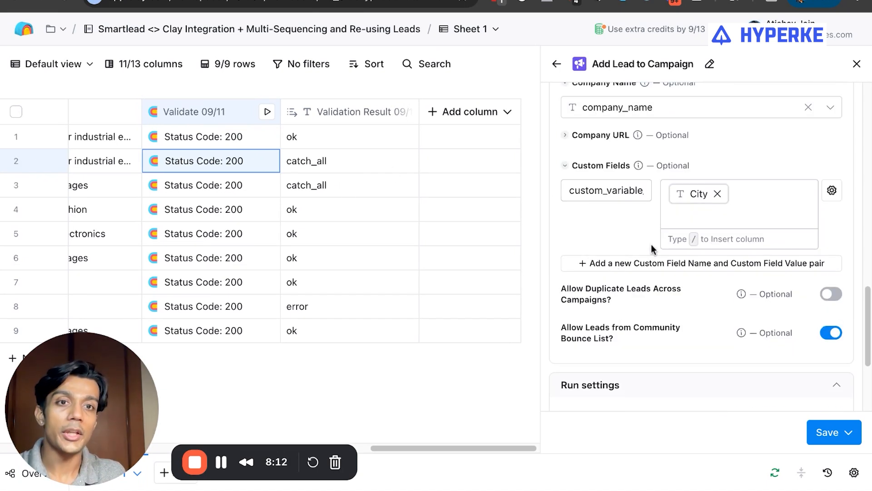
triple_click(663, 299)
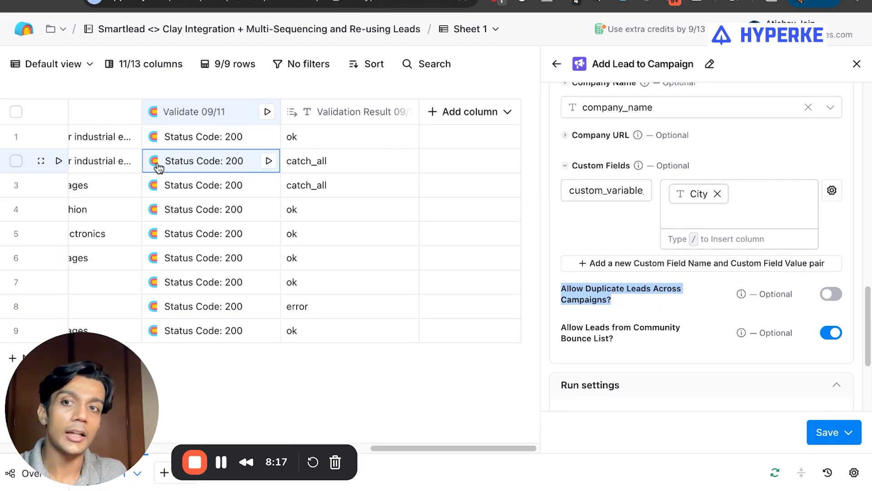
scroll(182, 196, "left", 4)
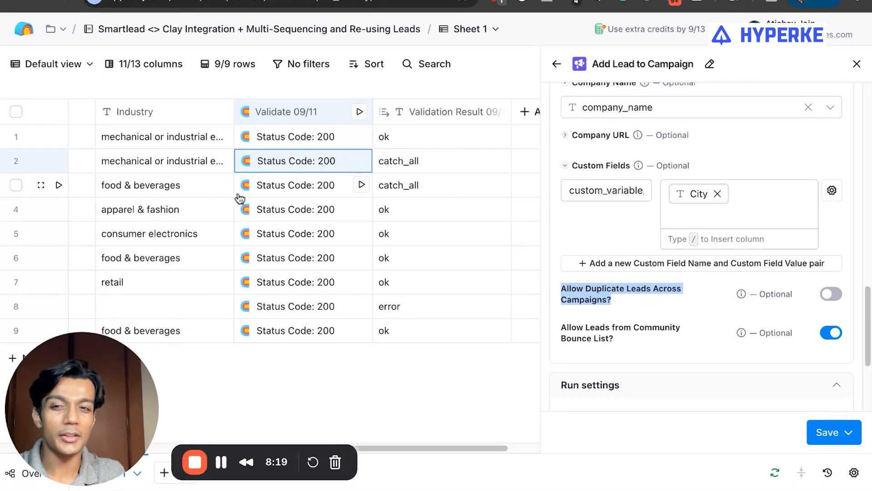
scroll(241, 199, "right", 1)
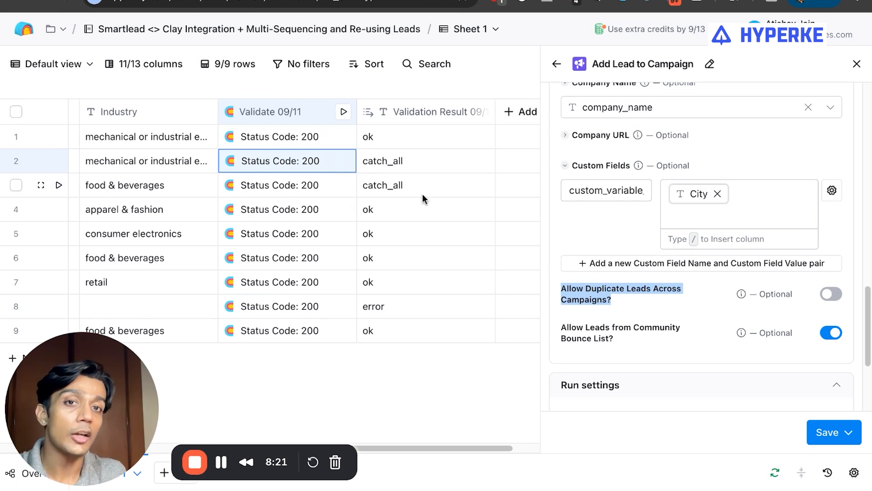
left_click(848, 432)
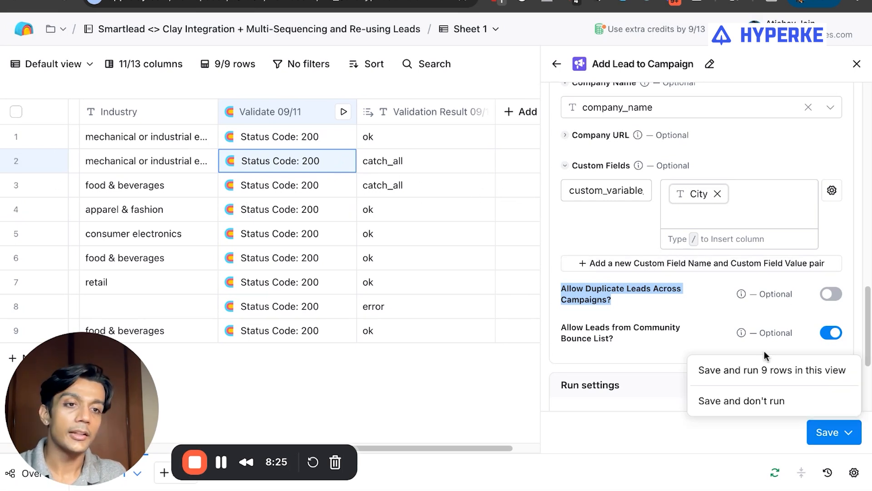
left_click(807, 380)
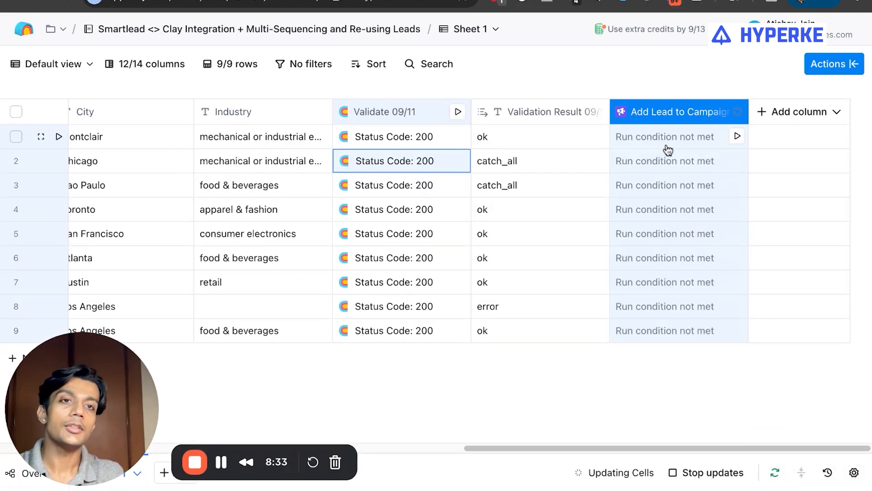
Set the value compared in the Add Lead to Campaign run condition to "ok", then save and run the 9 rows.
scroll(501, 212, "left", 1)
scroll(500, 212, "right", 1)
double_click(671, 114)
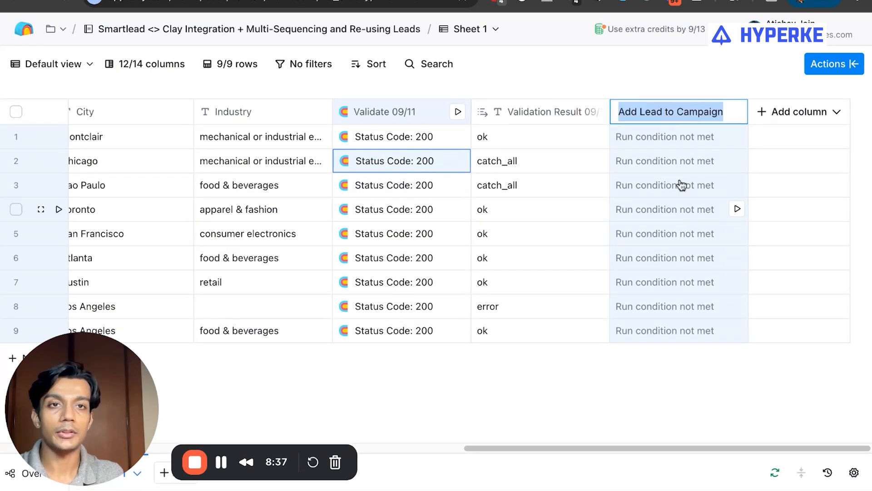
left_click(690, 49)
left_click(701, 116)
left_click(683, 172)
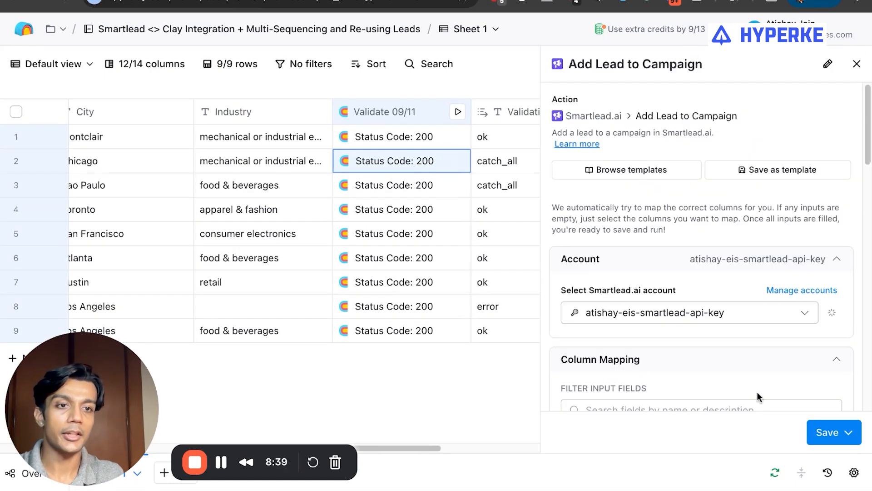
scroll(698, 378, "down", 10)
double_click(753, 347)
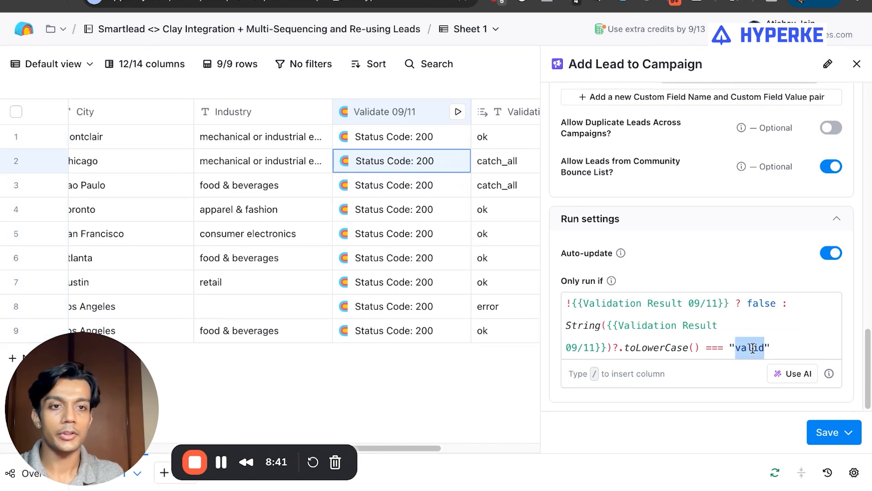
type("ok")
left_click(810, 428)
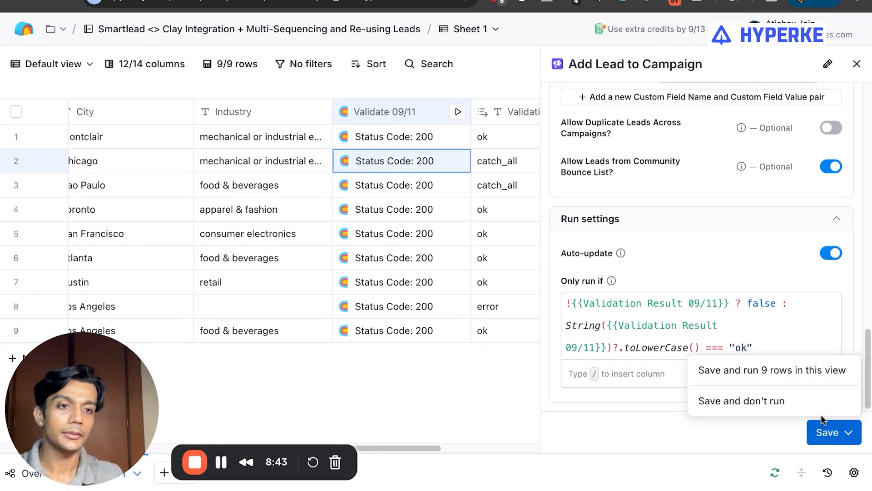
left_click(772, 370)
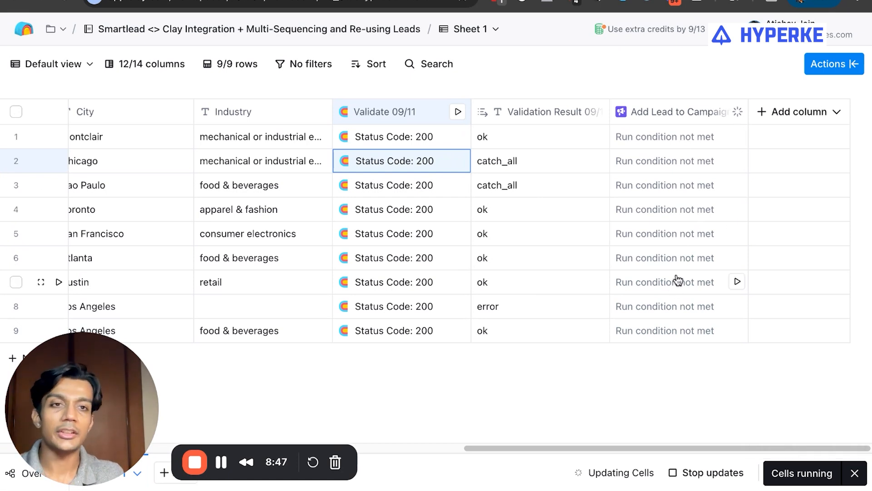
Rename the Add Lead to Campaign column as "SL: 09/11".
left_click(692, 114)
left_click(690, 112)
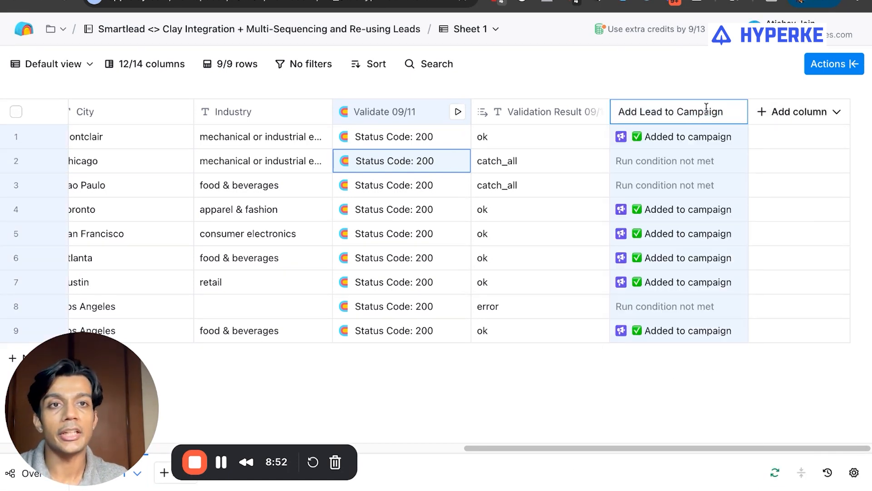
triple_click(684, 111)
type("S")
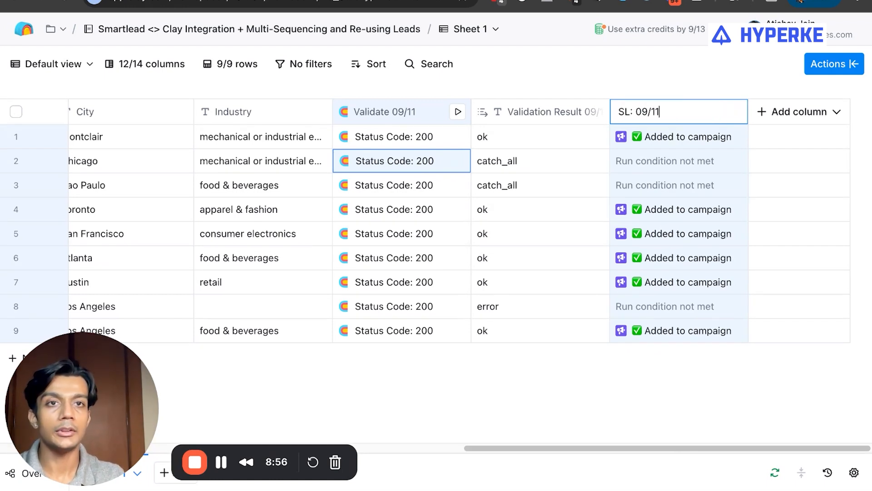
type("L: 09/11")
key("Return")
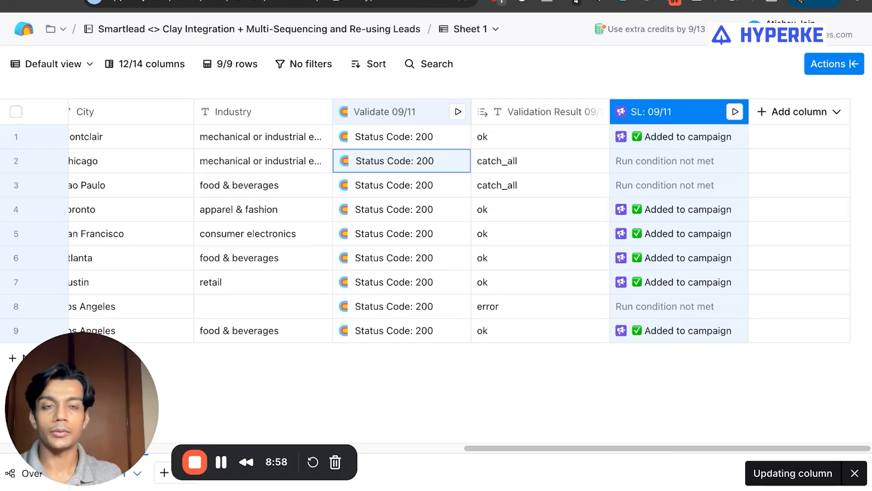
Switch to Smartlead and open the lead list of Test Campaign 1.
left_click(468, 0)
left_click(182, 0)
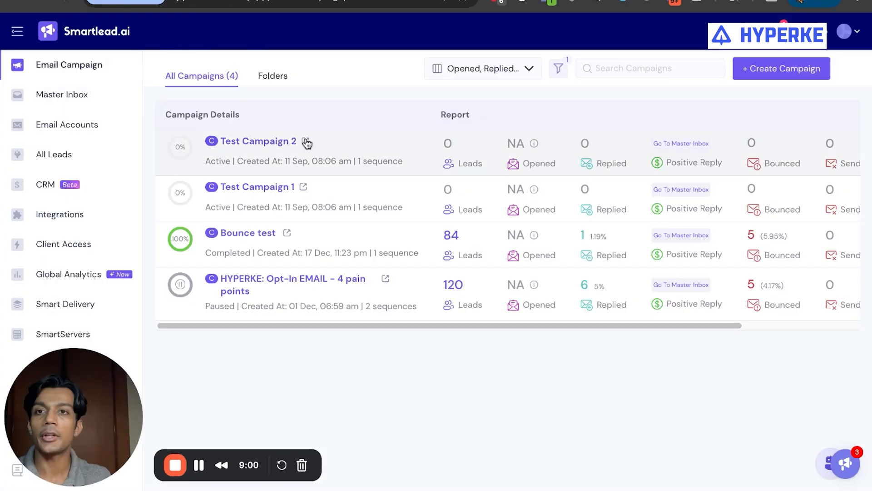
left_click(254, 184)
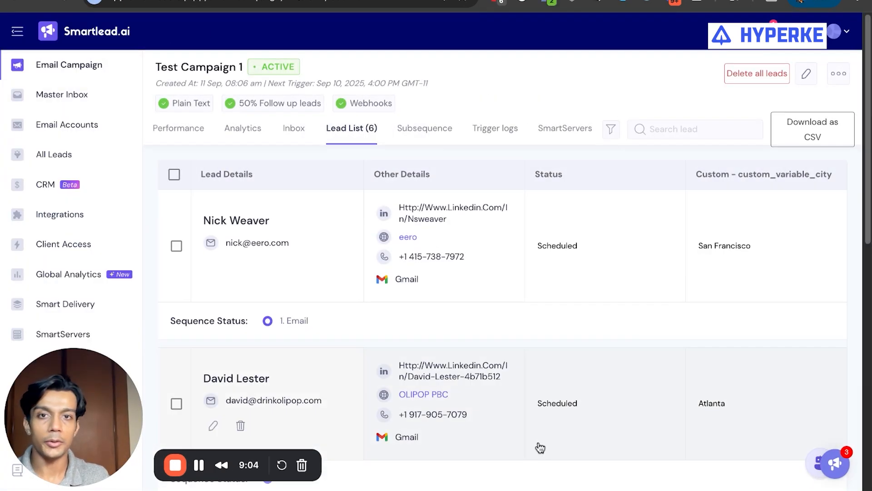
Delete the San Francisco, Atlanta, Los Angeles and Montclair leads from Test Campaign 1, keeping the Toronto and Austin leads.
left_click(177, 246)
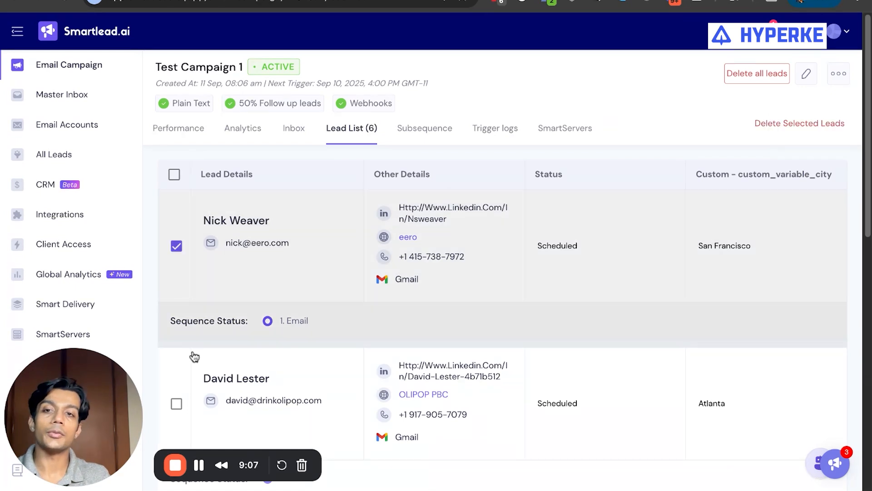
left_click(176, 403)
scroll(217, 299, "down", 5)
left_click(176, 312)
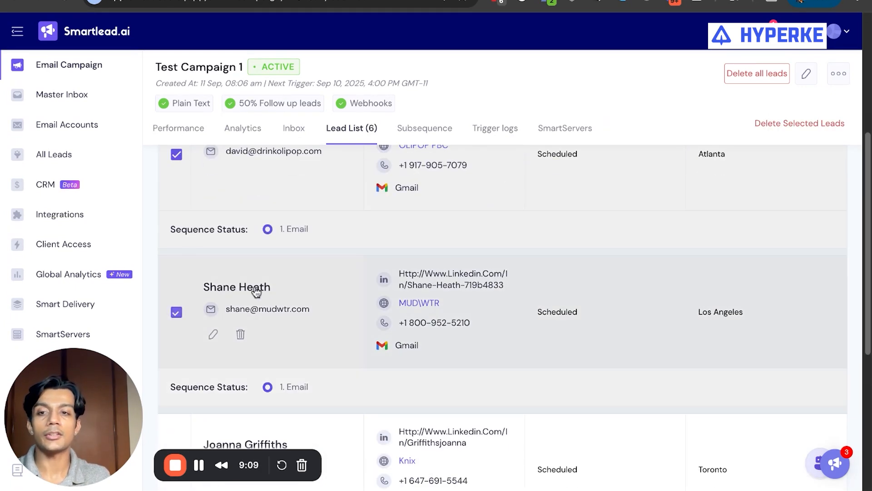
scroll(181, 318, "down", 6)
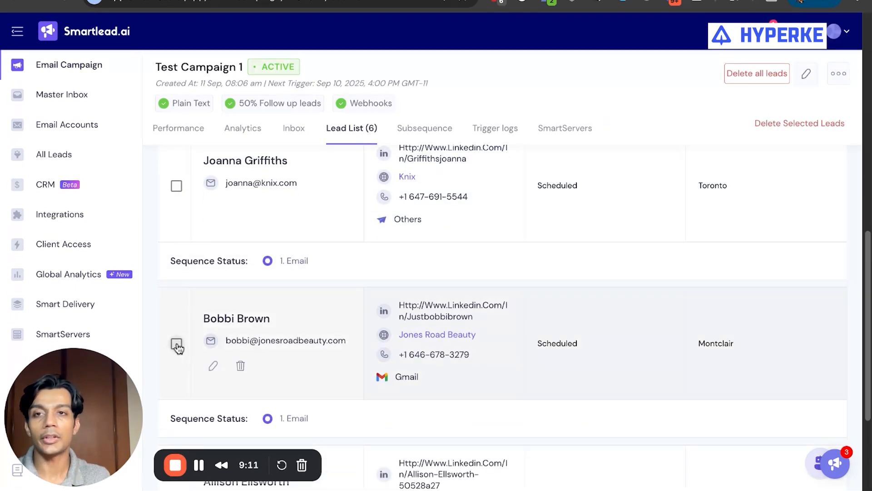
left_click(176, 344)
scroll(338, 232, "down", 3)
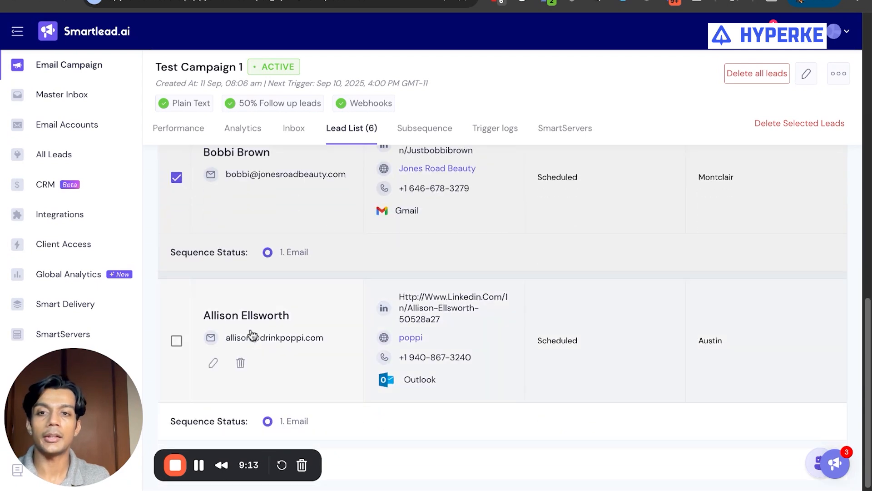
left_click(808, 135)
left_click(335, 310)
left_click(576, 357)
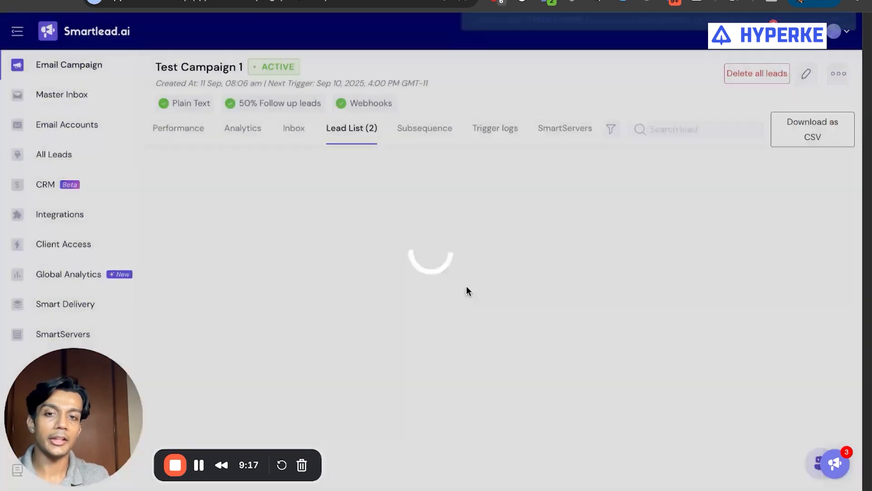
scroll(333, 250, "down", 1)
scroll(318, 253, "up", 1)
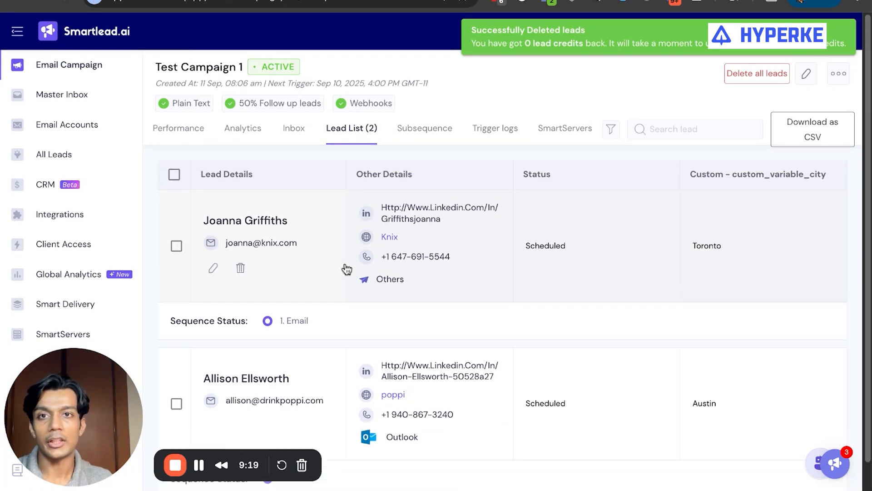
Check the Clay table and the Smartlead list of all campaigns, then return to the Clay table.
left_click(606, 1)
left_click(522, 1)
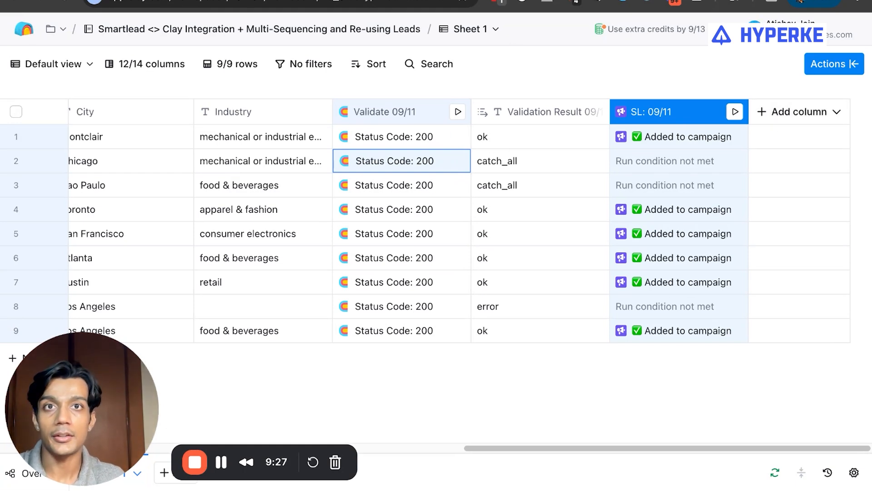
left_click(441, 1)
left_click(76, 68)
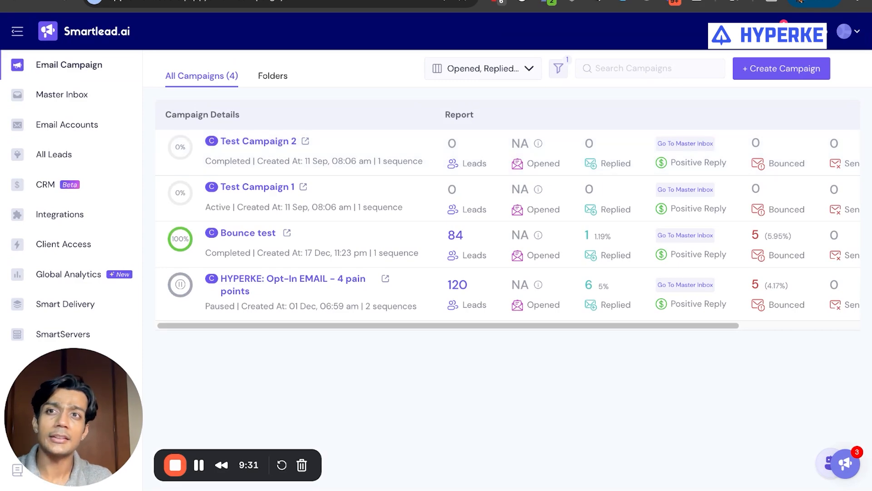
left_click(400, 1)
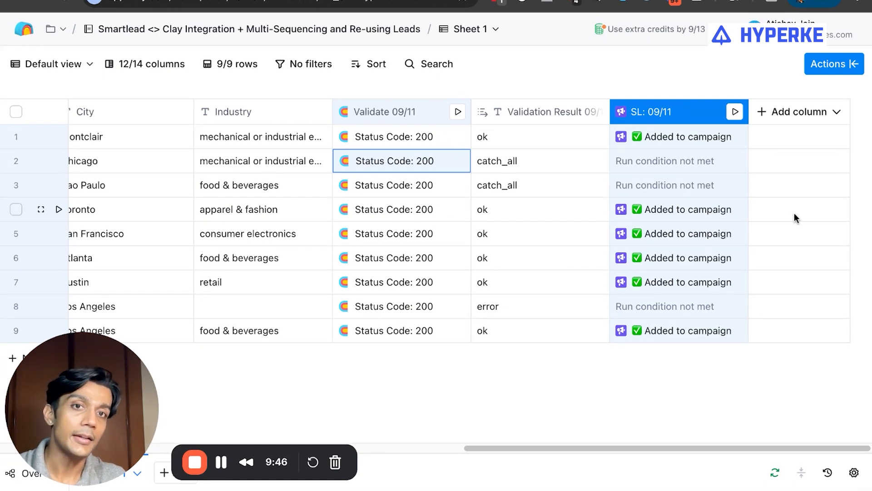
Search the enrichments for "millionverifier verify" and add an HTTP API enrichment to the table.
left_click(407, 117)
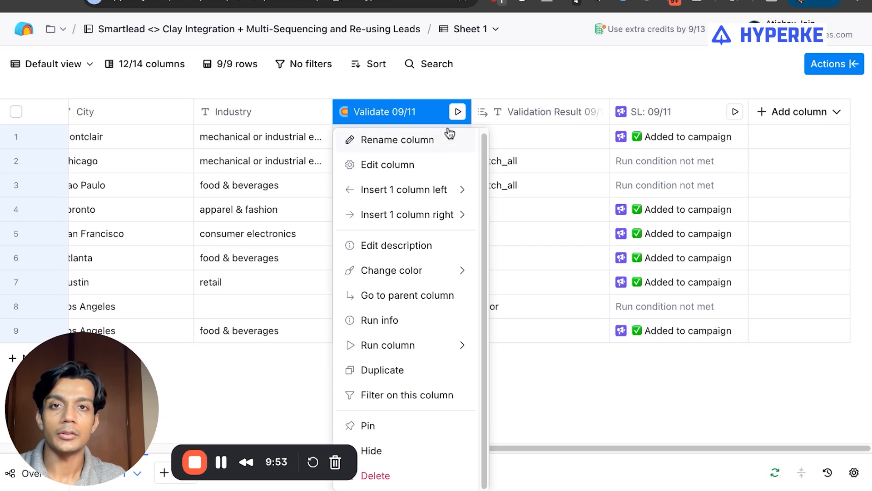
left_click(616, 57)
left_click(796, 112)
left_click(781, 144)
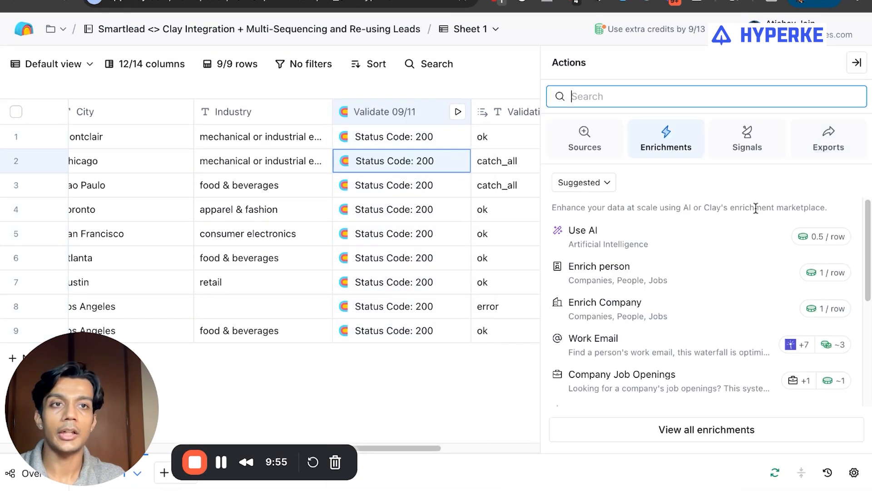
type("verify em")
key("ctrl+a")
type("mil")
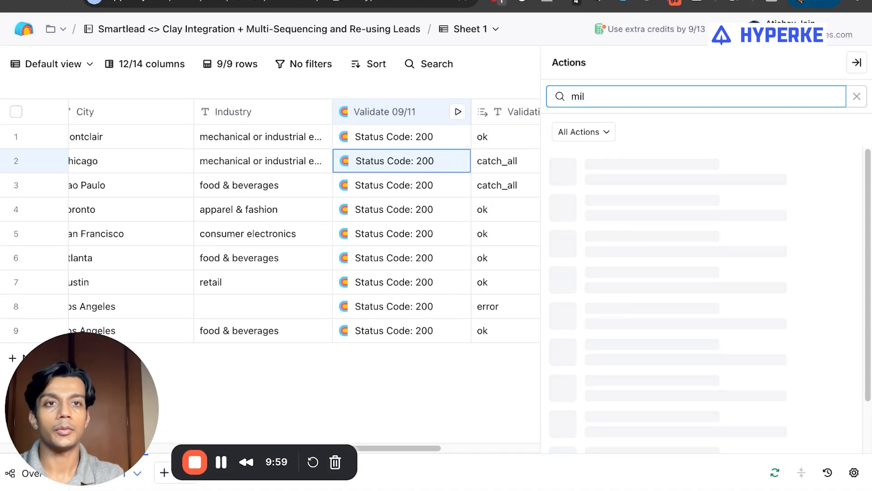
type("lionverifier verify")
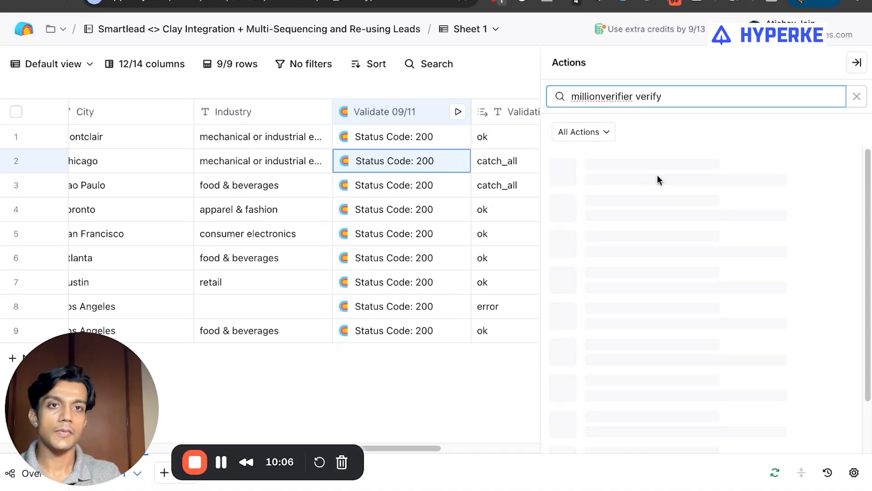
left_click(685, 216)
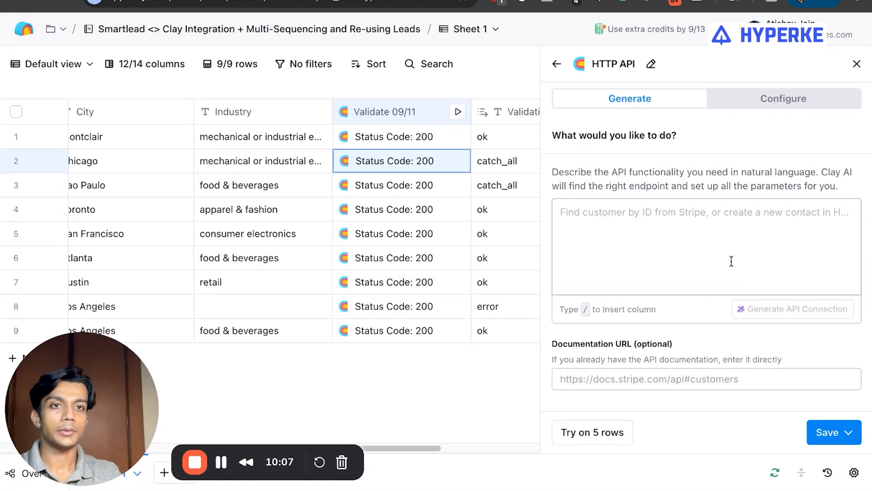
Configure the HTTP API enrichment with the Millionverify account, then save and run it on the 9 rows in this view.
left_click(772, 98)
scroll(711, 375, "down", 3)
left_click(704, 297)
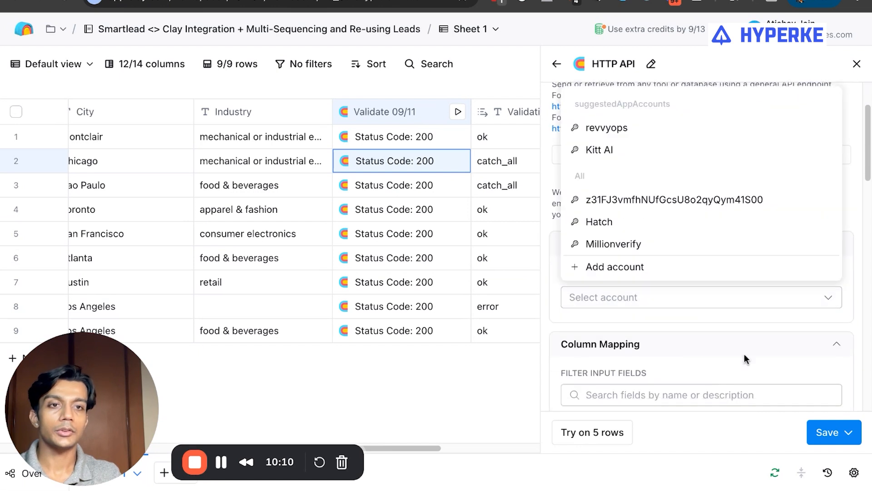
left_click(647, 243)
scroll(725, 349, "down", 5)
scroll(716, 345, "up", 3)
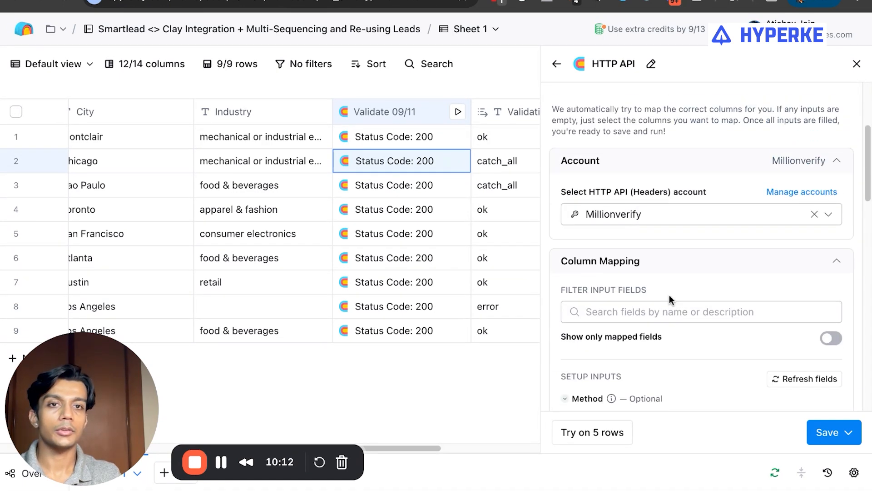
scroll(723, 354, "up", 3)
scroll(816, 386, "down", 2)
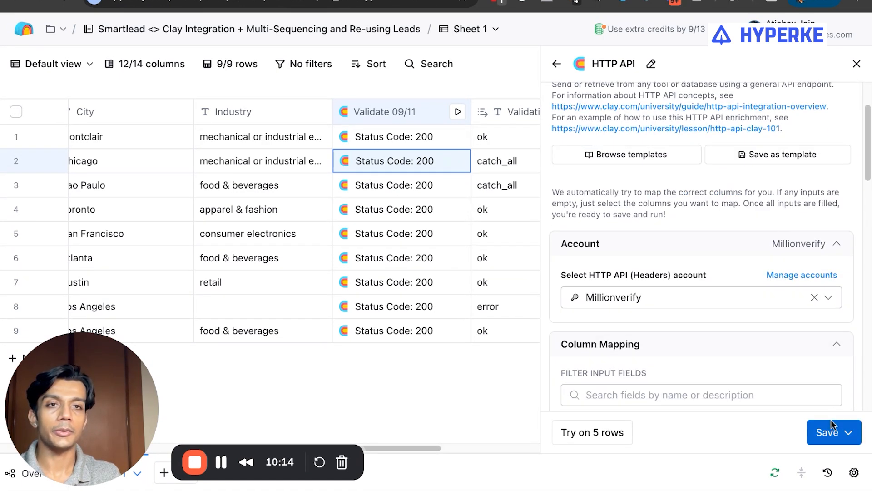
left_click(829, 432)
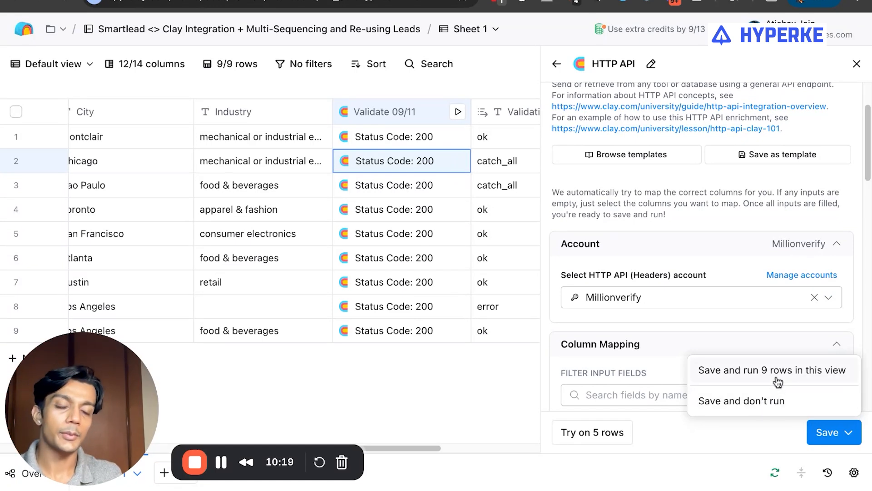
left_click(778, 381)
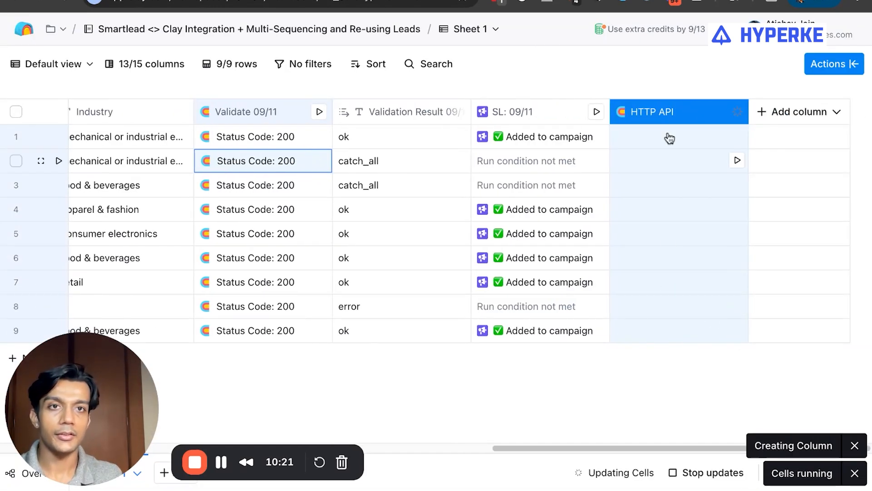
Rename the new HTTP API column as "Validate 11/11".
double_click(655, 116)
type("Validate 11/11")
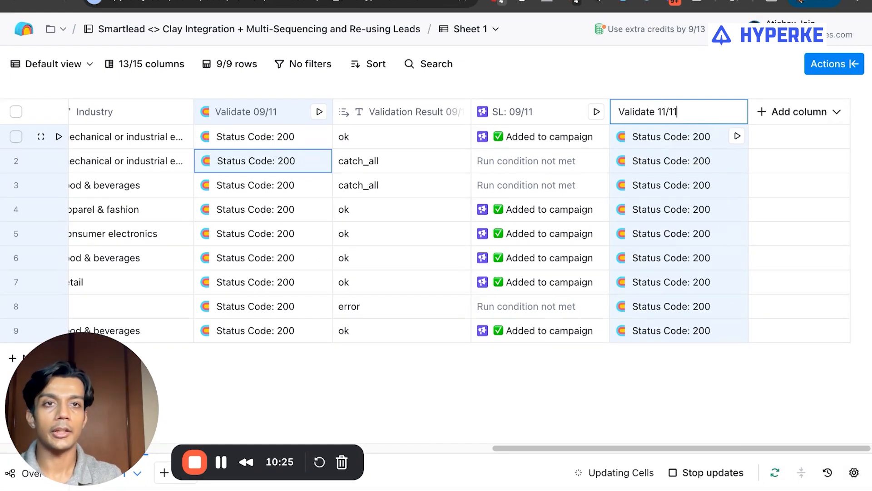
key("Return")
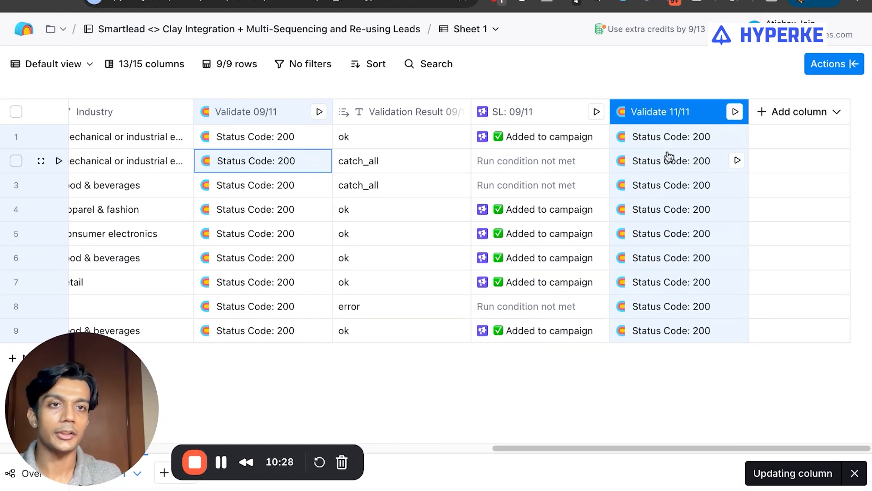
Add the Result field from the Validate 11/11 cell details as a new column named "Result 11/11".
left_click(669, 156)
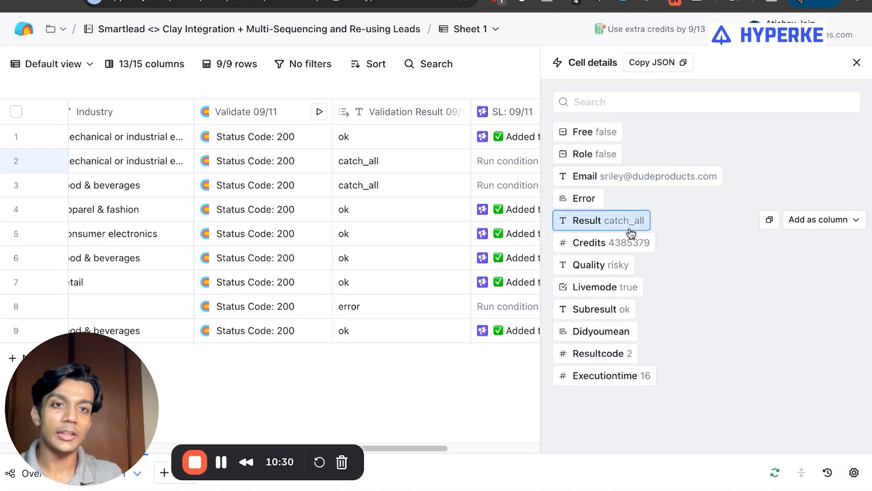
left_click(808, 221)
left_click(794, 274)
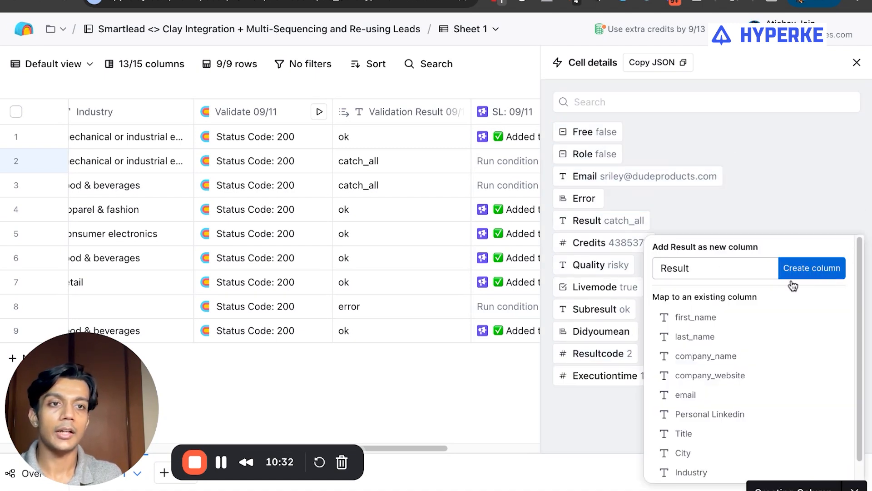
mouse_move(750, 227)
type("/11")
left_click(842, 269)
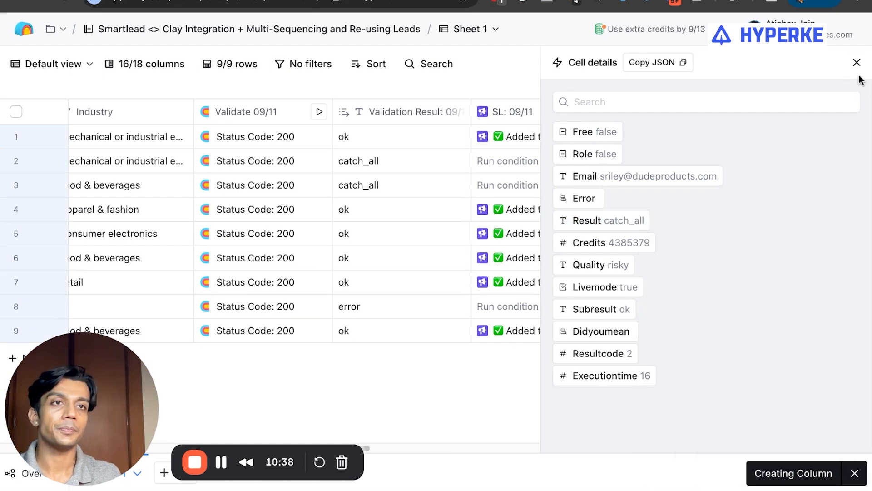
left_click(857, 62)
scroll(644, 136, "right", 5)
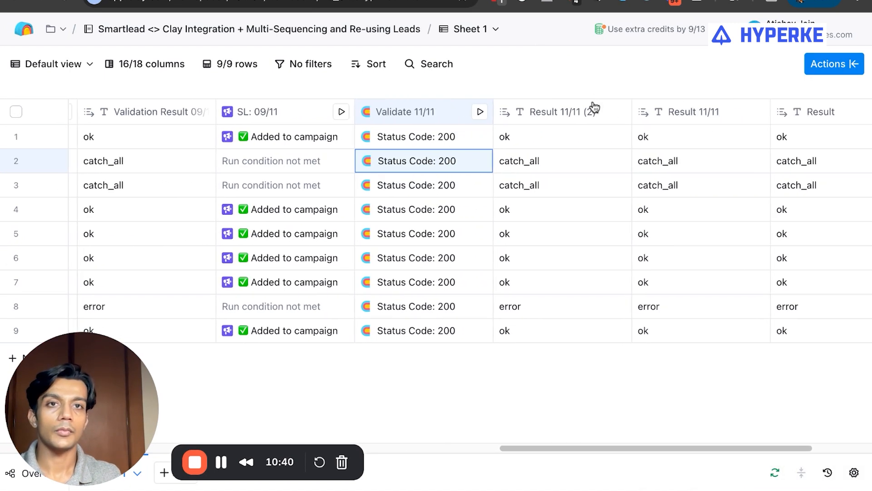
Delete the duplicate columns "Result 11/11 (2)" and "Result", keeping "Result 11/11".
left_click(556, 111)
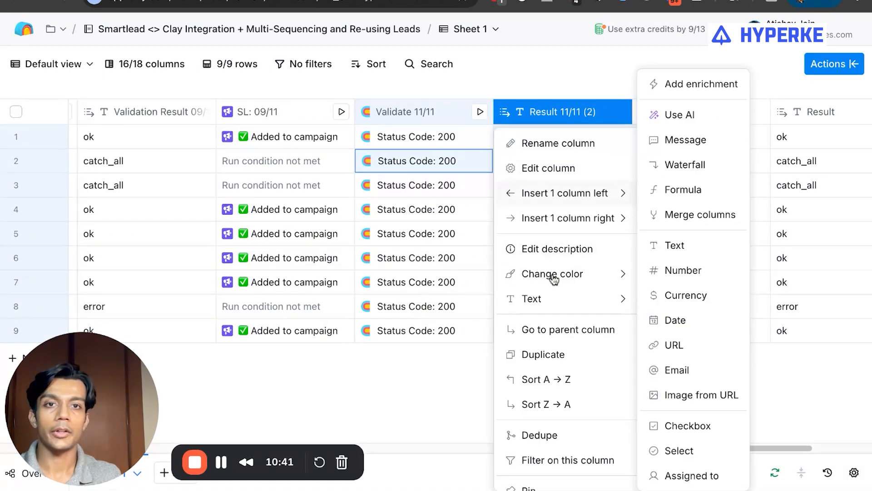
scroll(554, 462, "down", 5)
left_click(559, 473)
left_click(555, 205)
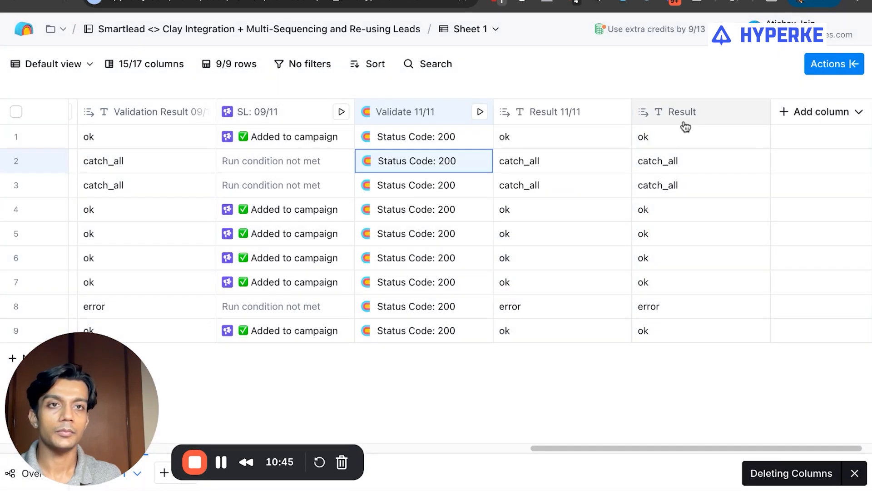
left_click(683, 114)
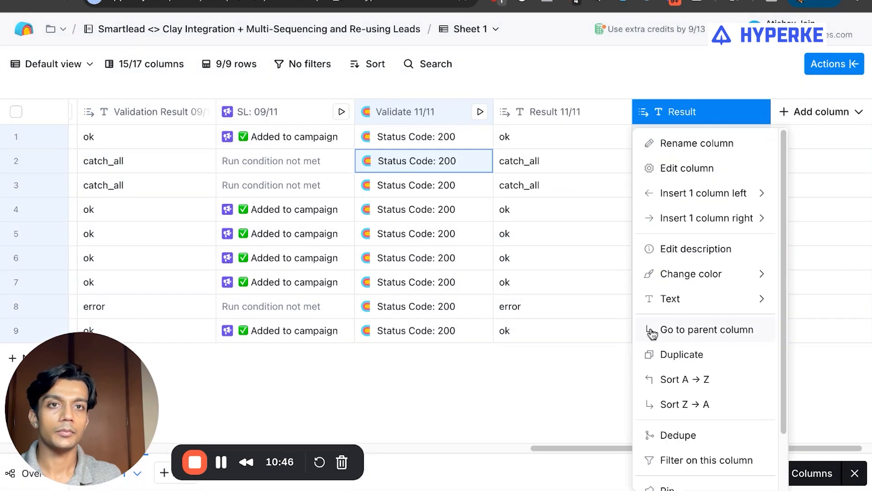
scroll(722, 468, "down", 5)
left_click(688, 471)
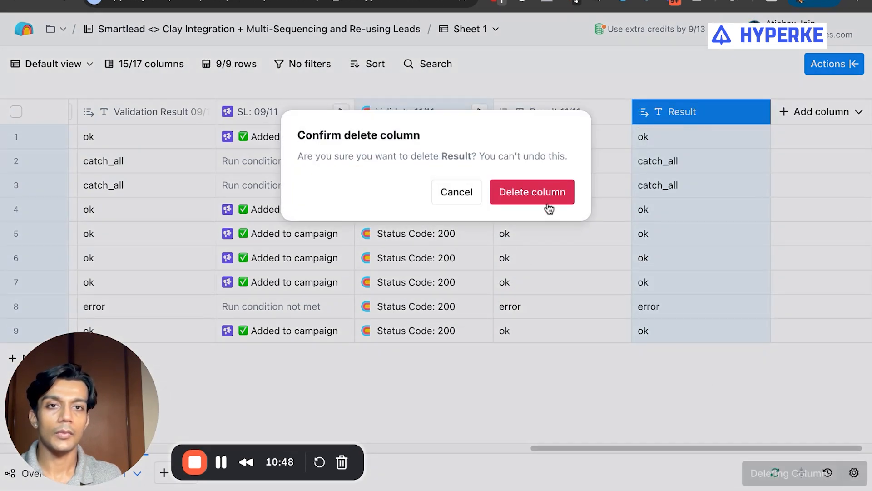
left_click(547, 199)
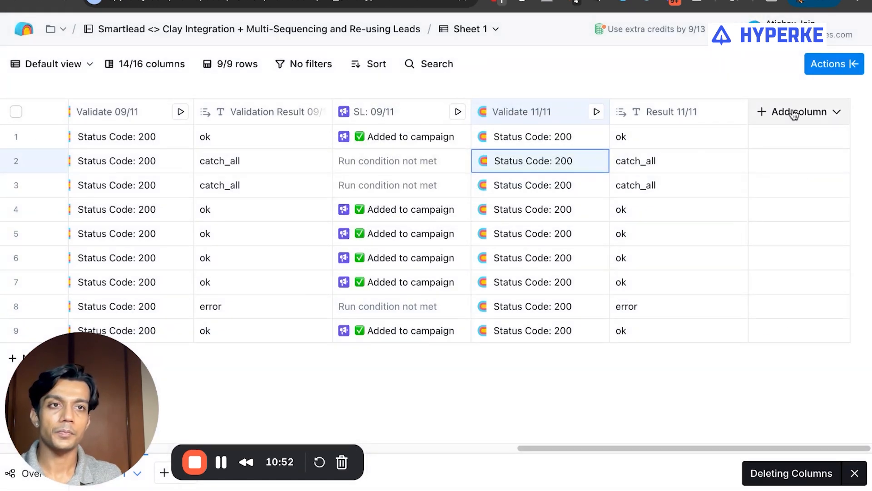
Add a Smartlead.ai Add Lead to Campaign enrichment column and set its Campaign ID to Test Campaign 2.
left_click(798, 111)
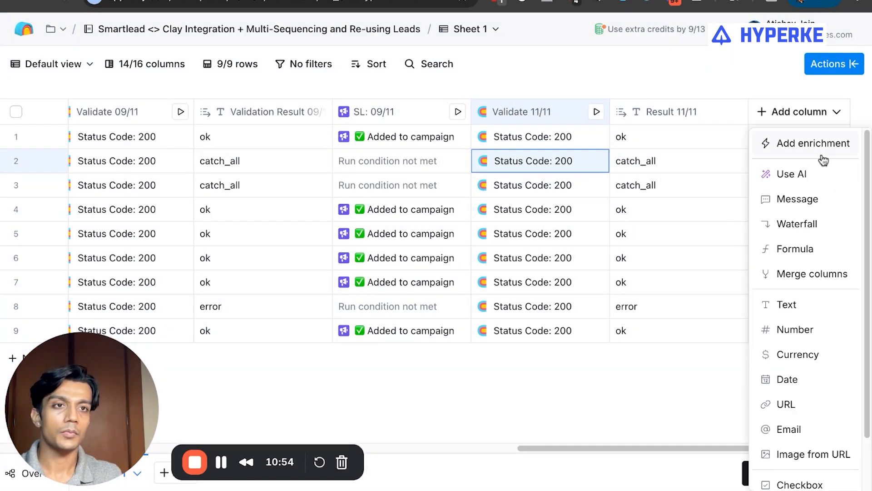
left_click(813, 144)
type("smartlead")
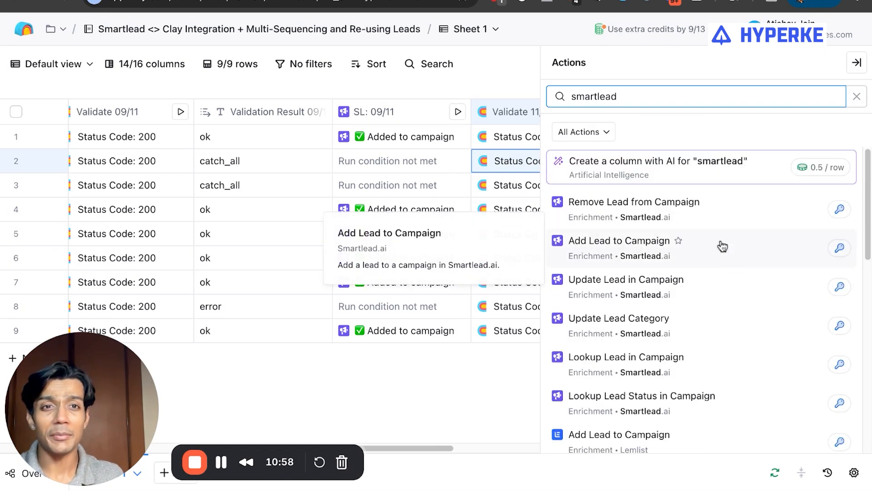
left_click(727, 251)
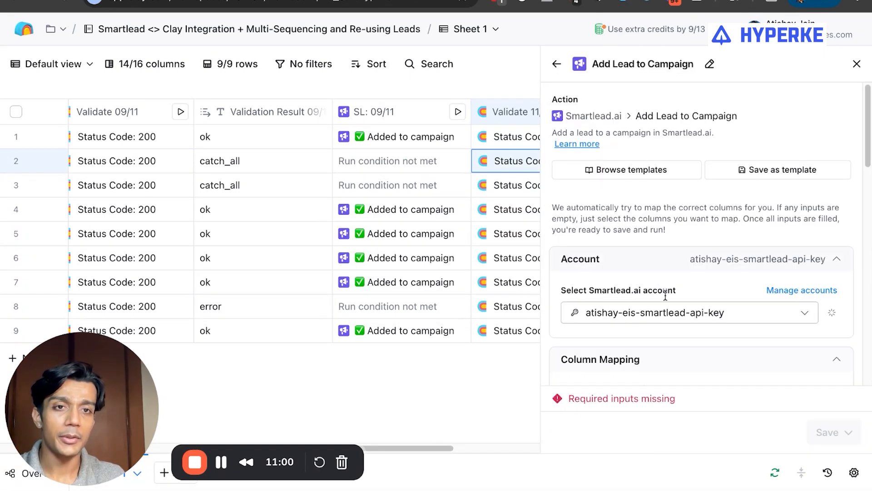
scroll(739, 381, "down", 5)
left_click(691, 271)
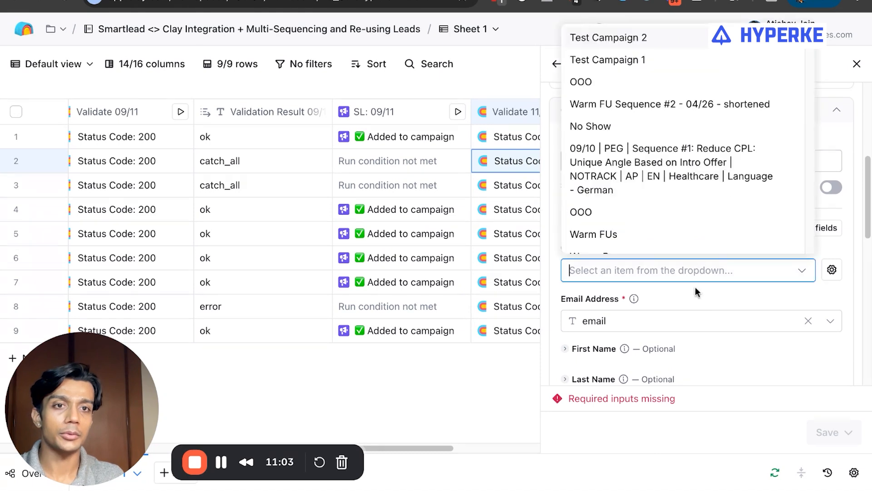
left_click(668, 38)
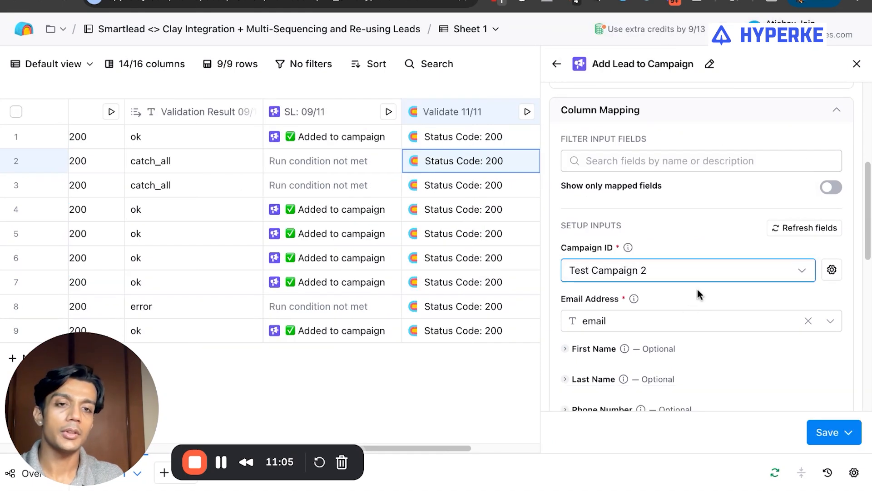
Add a custom field named custom_variable_industry to the enrichment and map it to the Industry column.
scroll(708, 304, "down", 4)
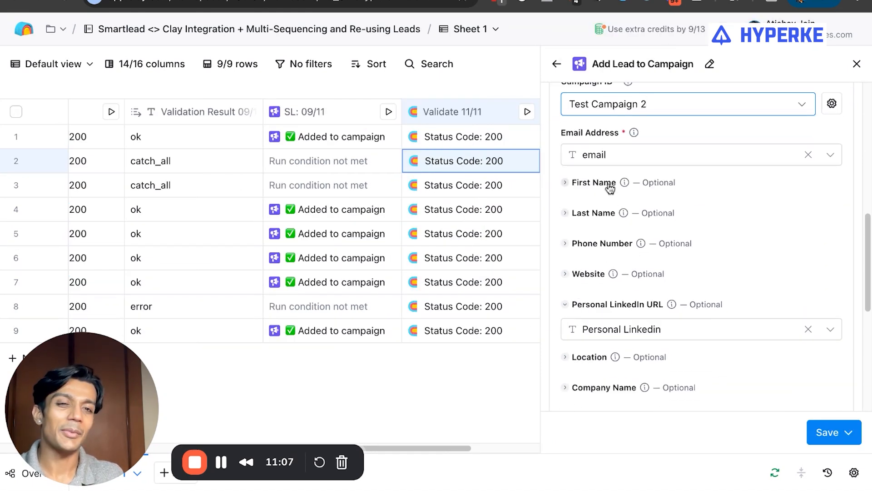
scroll(643, 293, "down", 7)
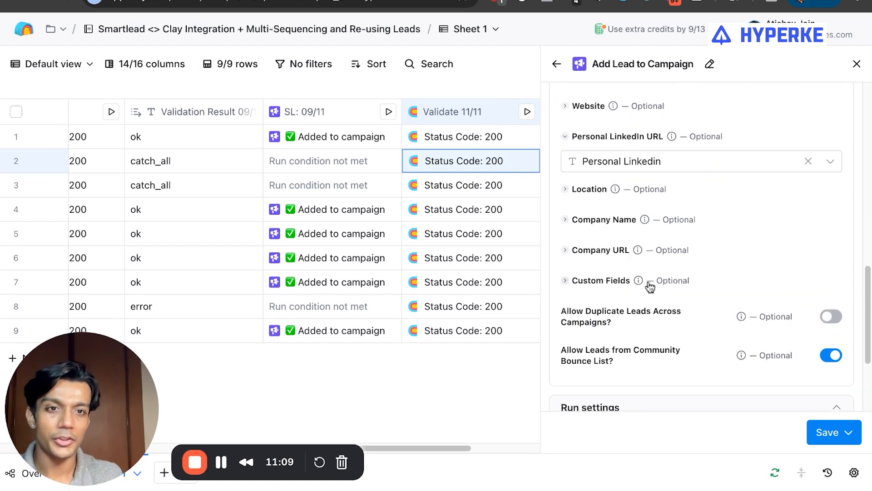
scroll(663, 177, "up", 2)
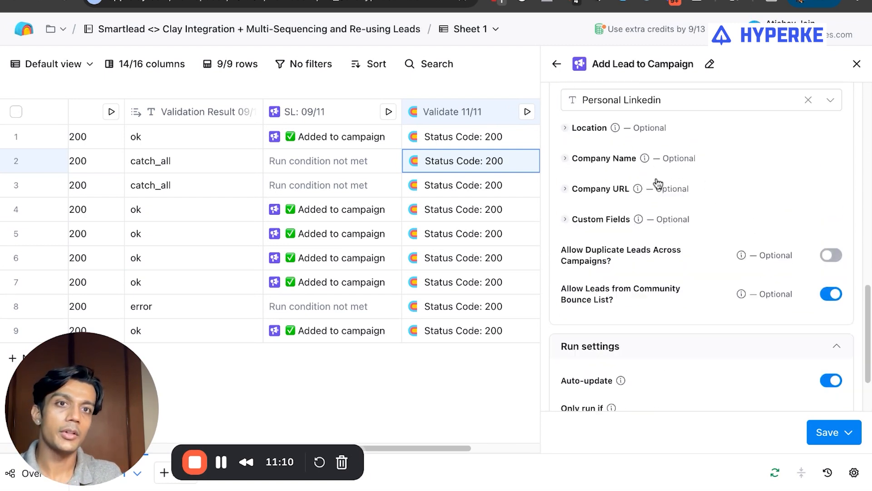
left_click(606, 222)
left_click(590, 238)
triple_click(618, 246)
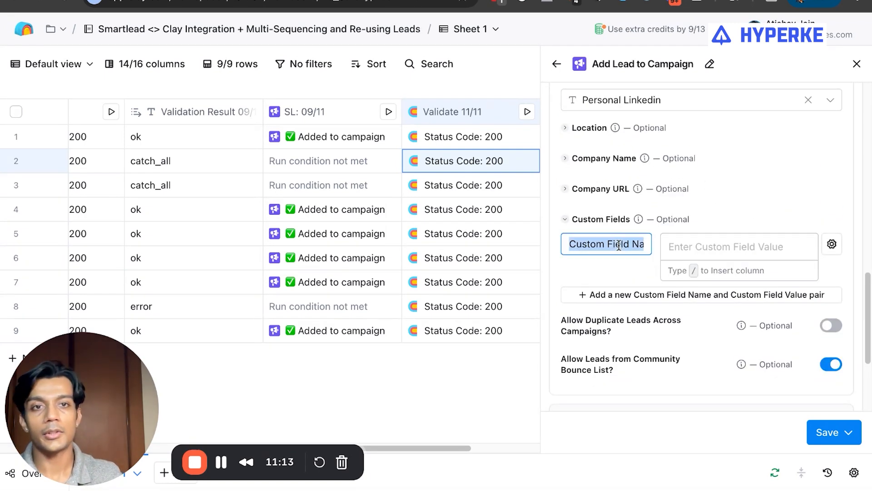
type("custom_variable_industry")
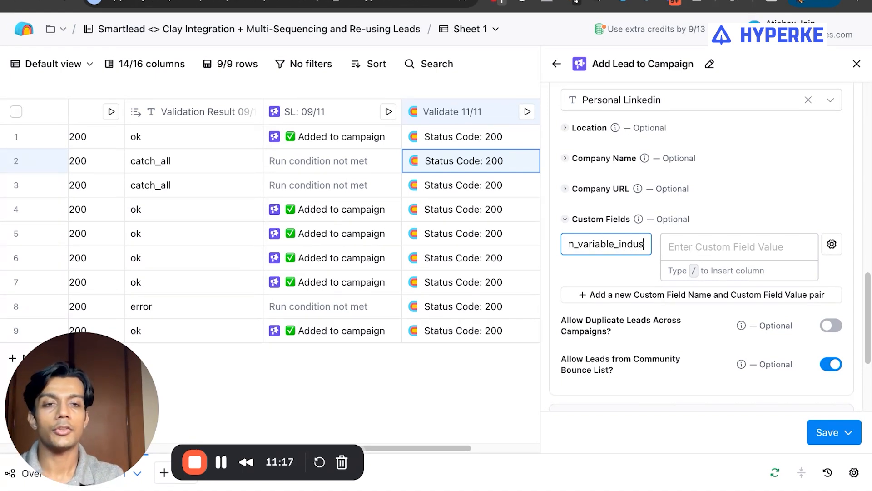
key("Tab")
type("/indu")
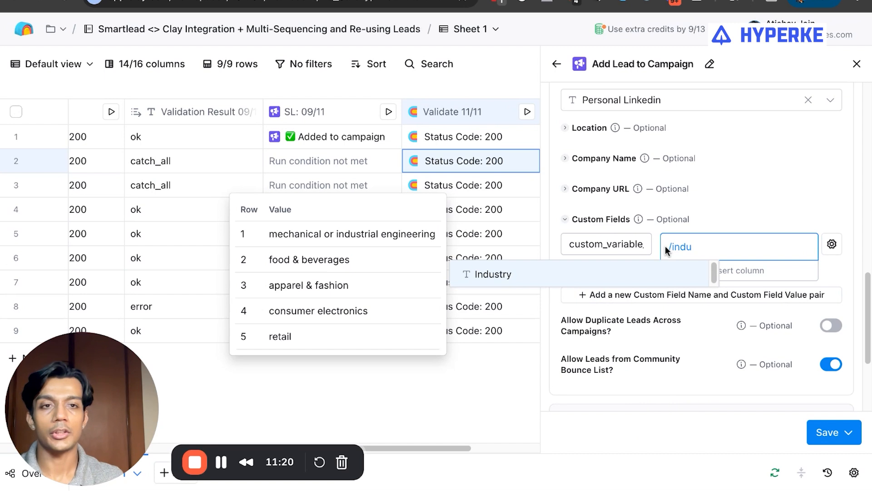
left_click(623, 274)
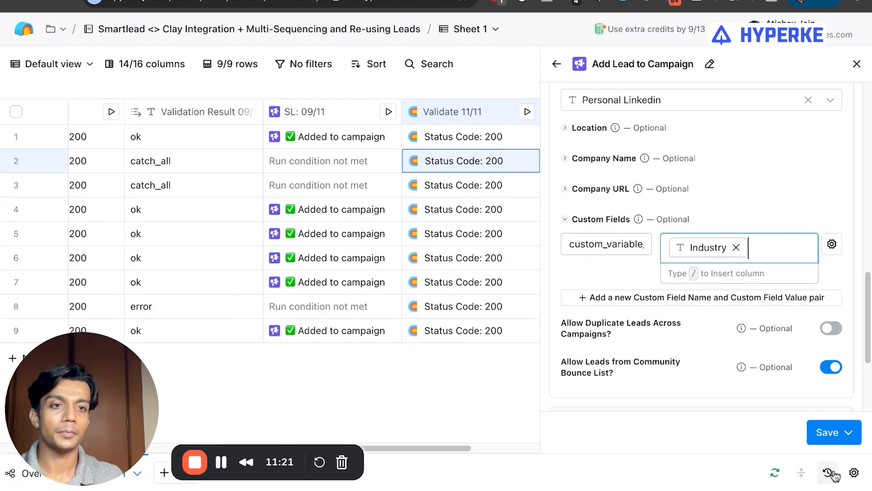
Generate and save an AI run condition described as "only run if result == ok", using the result field of Validate 11/11.
scroll(682, 324, "down", 4)
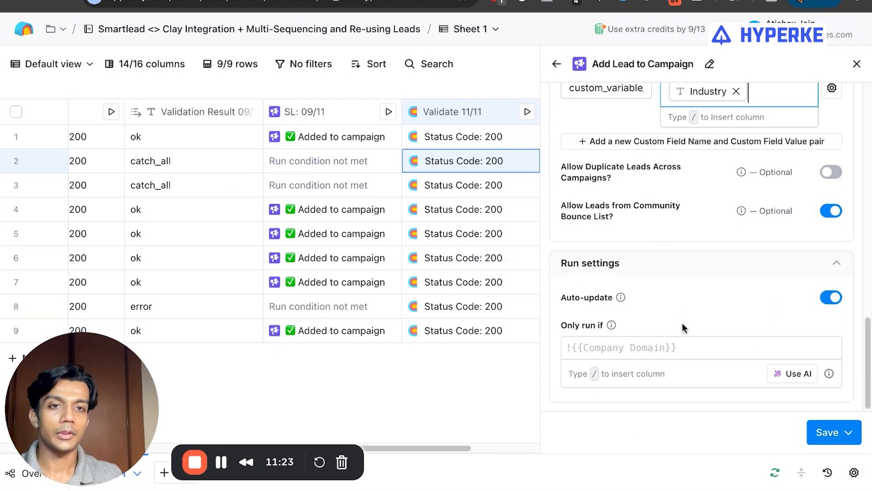
left_click(647, 345)
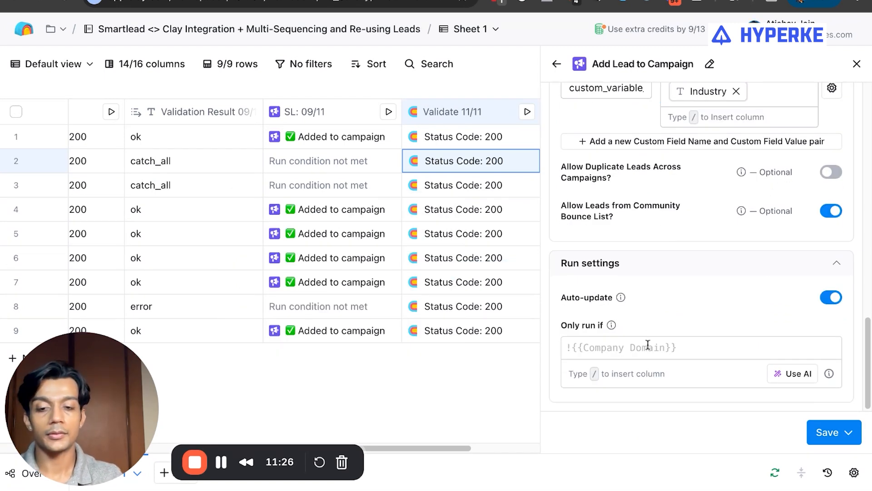
left_click(804, 378)
left_click(306, 169)
type("in")
key("BackSpace")
type("only run if /valid")
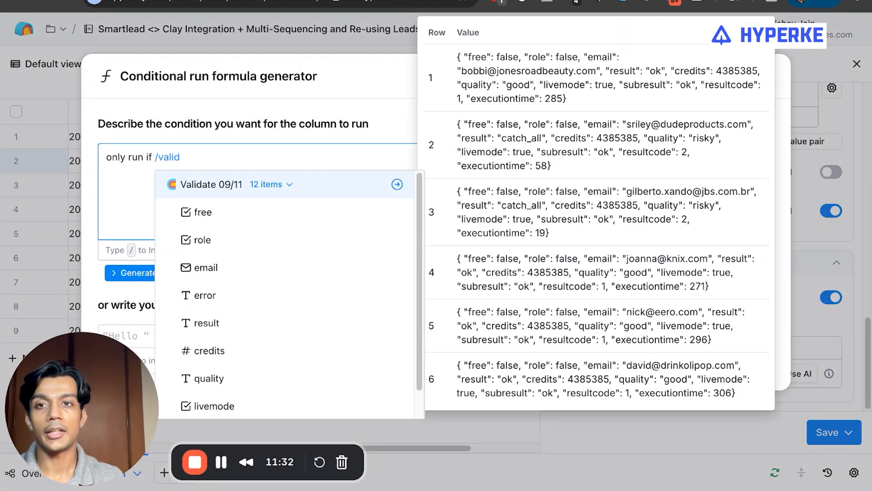
left_click(299, 191)
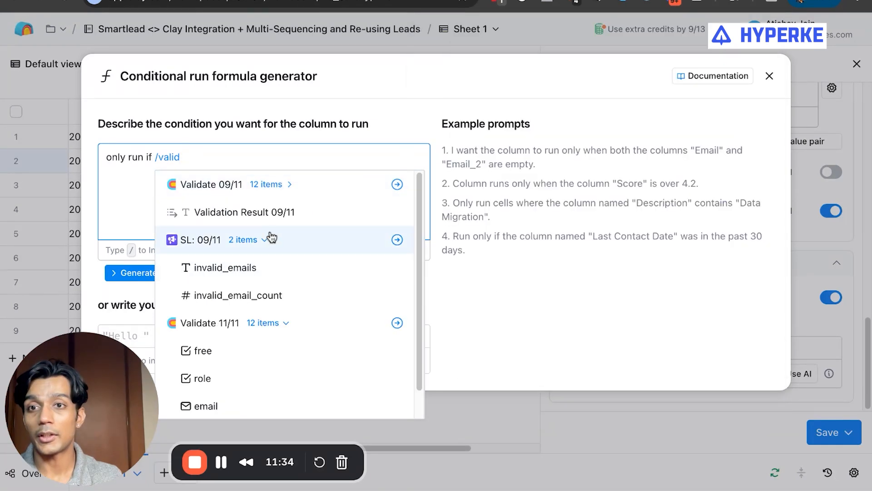
scroll(273, 348, "down", 5)
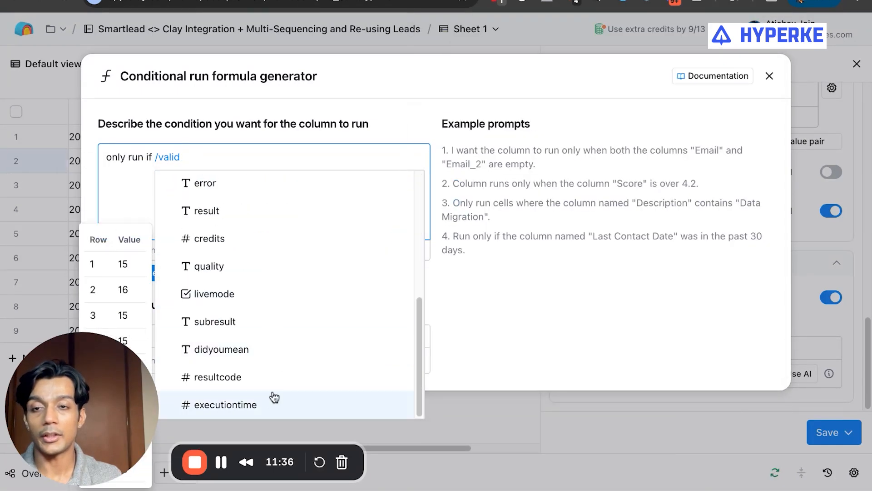
scroll(273, 395, "up", 3)
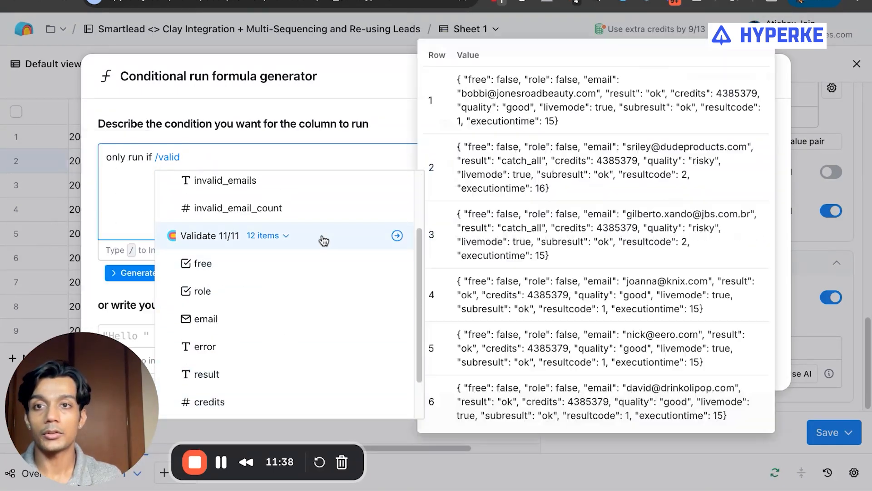
left_click(324, 240)
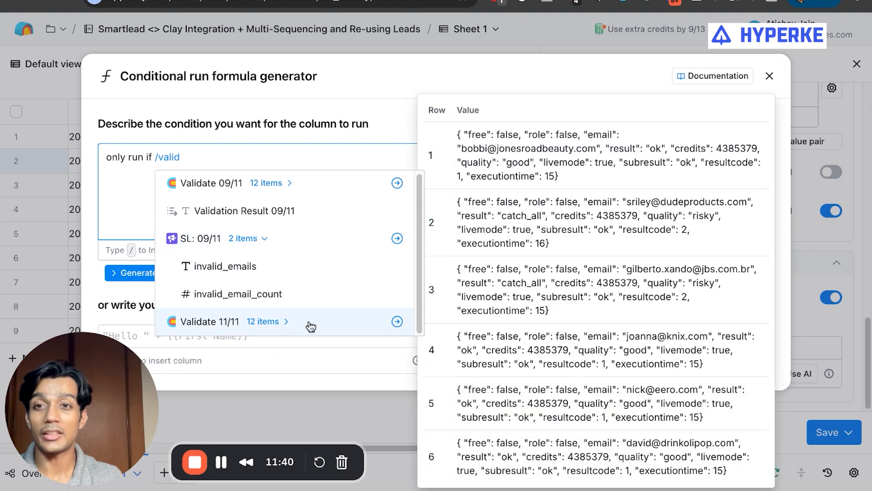
left_click(321, 313)
scroll(321, 312, "down", 5)
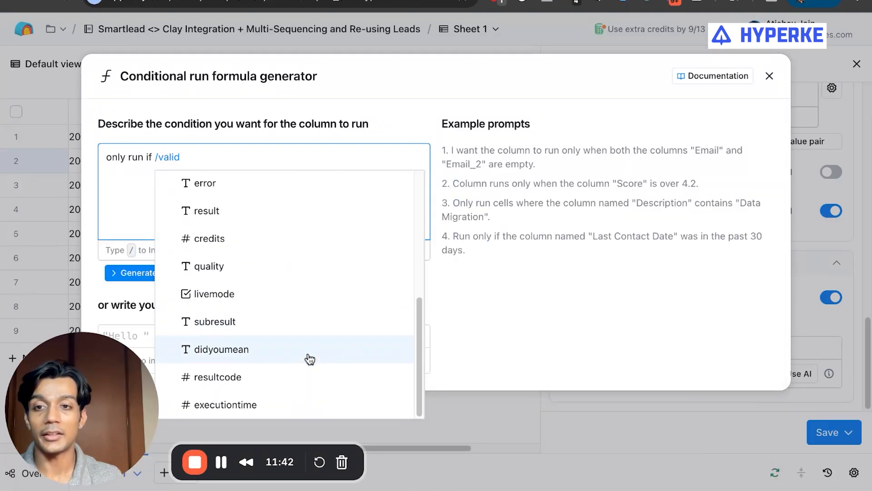
scroll(327, 295, "up", 3)
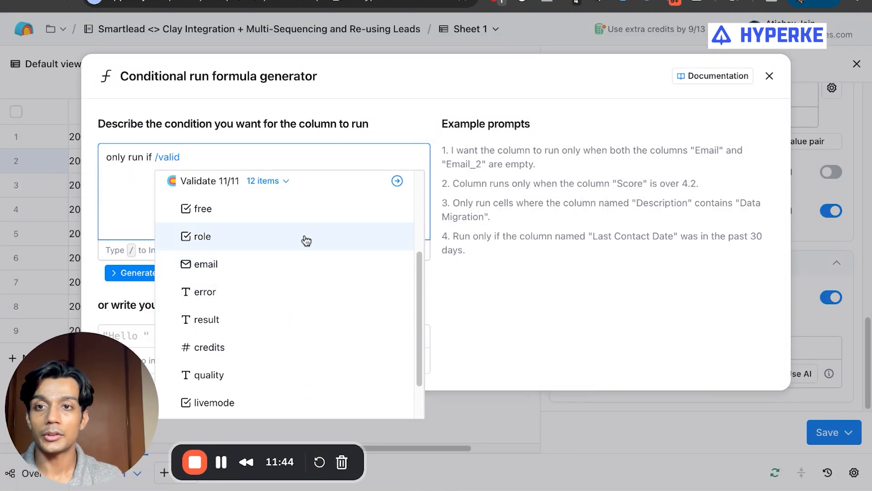
left_click(288, 327)
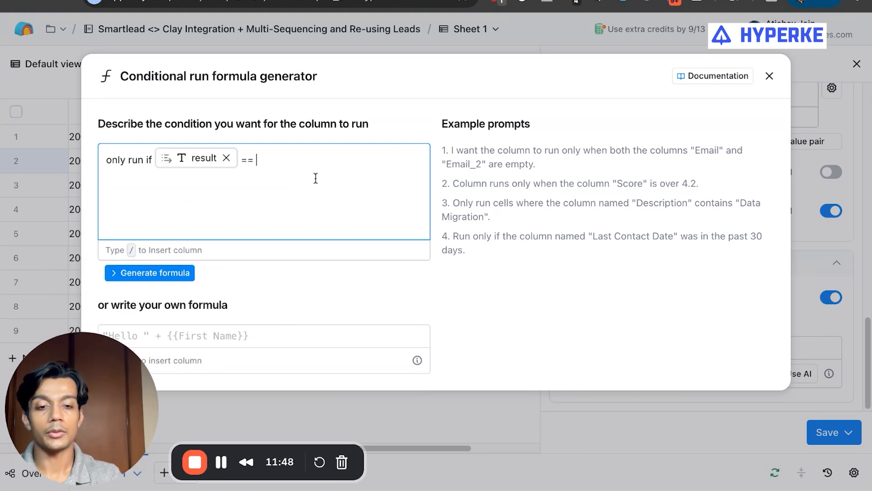
left_click(189, 273)
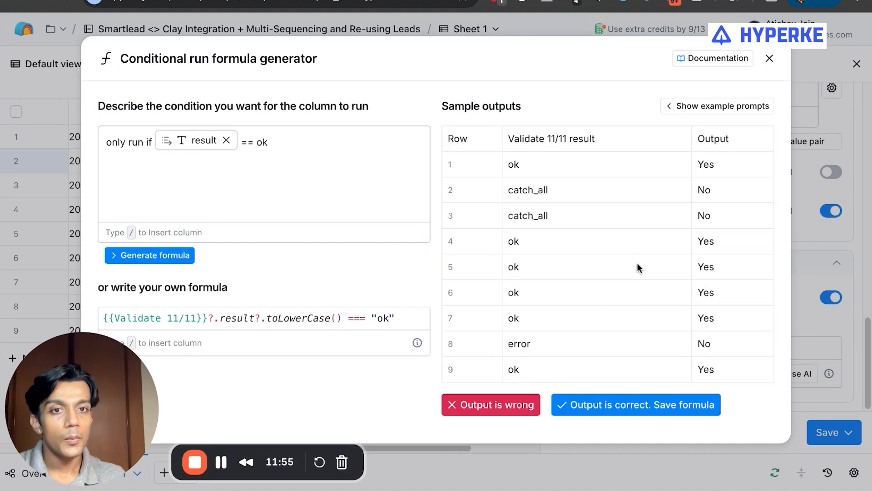
left_click(644, 412)
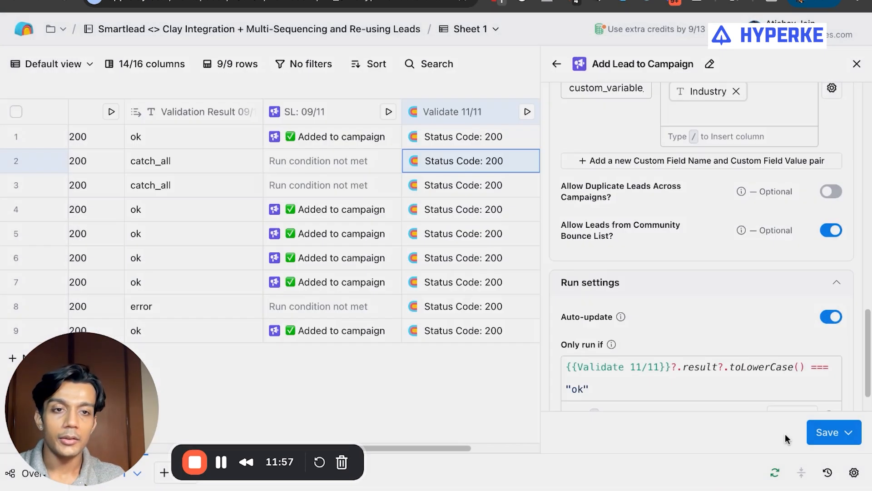
Save the enrichment and run it on the 9 rows in this view, then inspect the row 4 cell details.
left_click(817, 436)
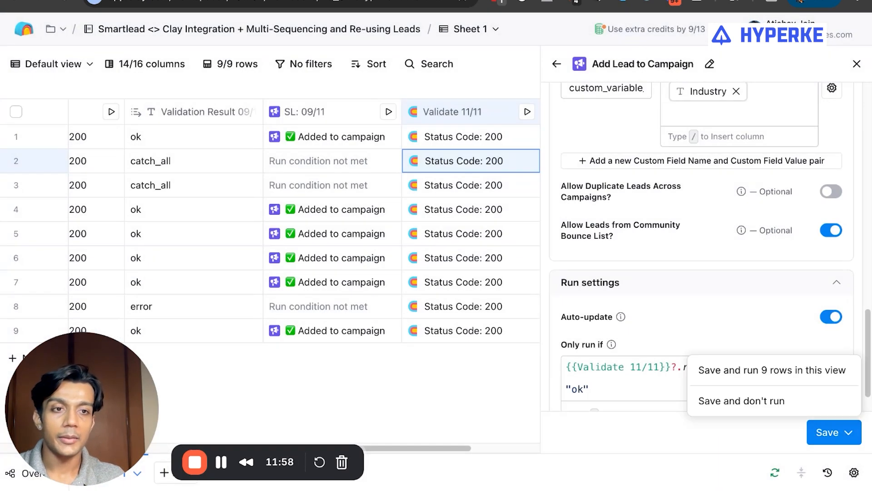
left_click(805, 377)
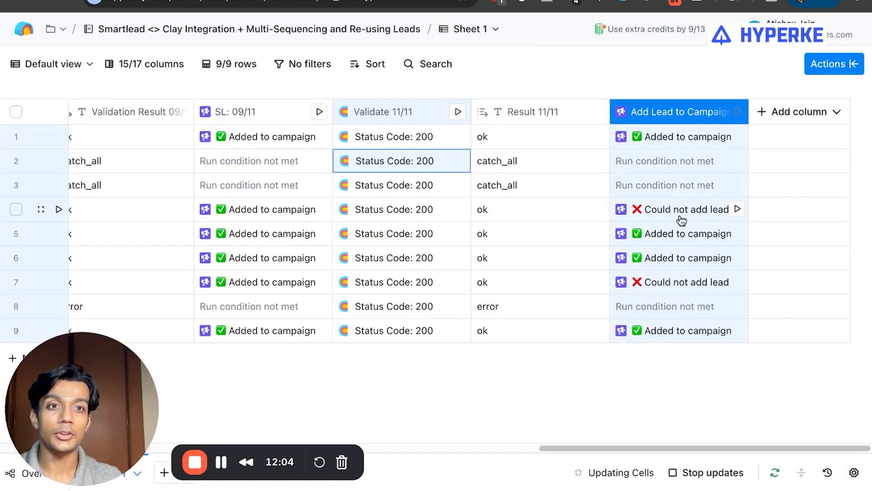
left_click(681, 220)
left_click(857, 62)
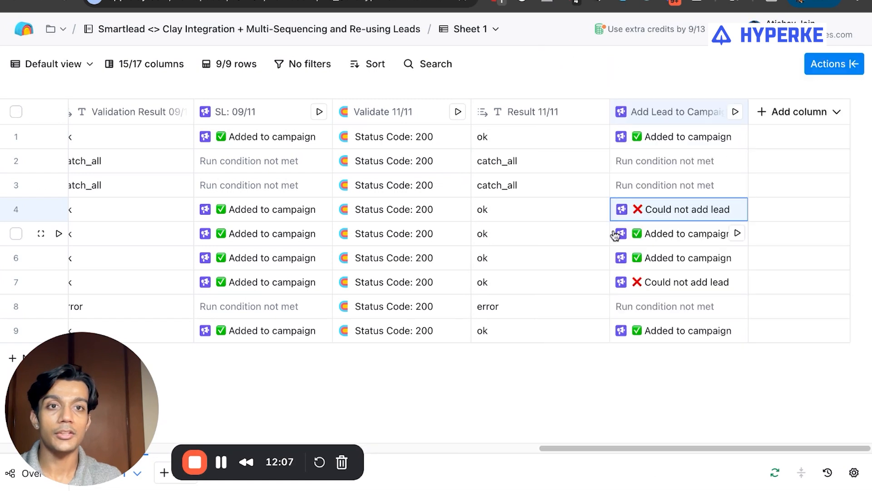
Switch to Smartlead and open the lead list of Test Campaign 2.
left_click(532, 1)
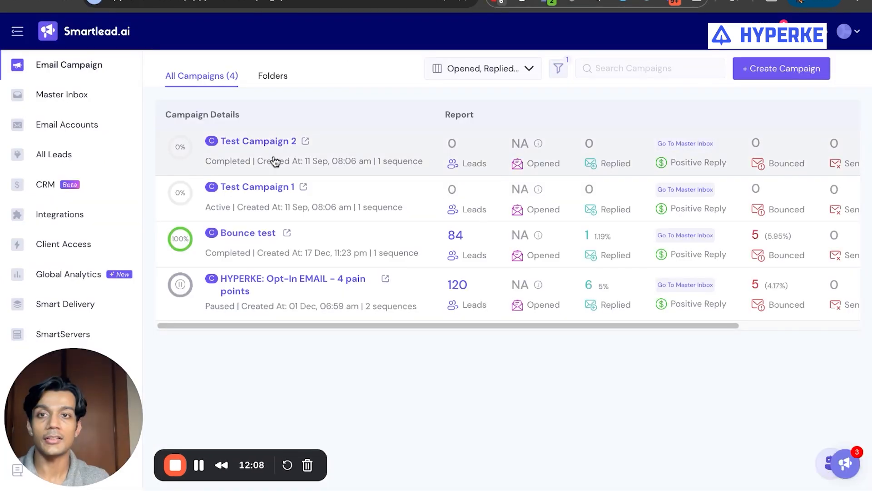
left_click(254, 156)
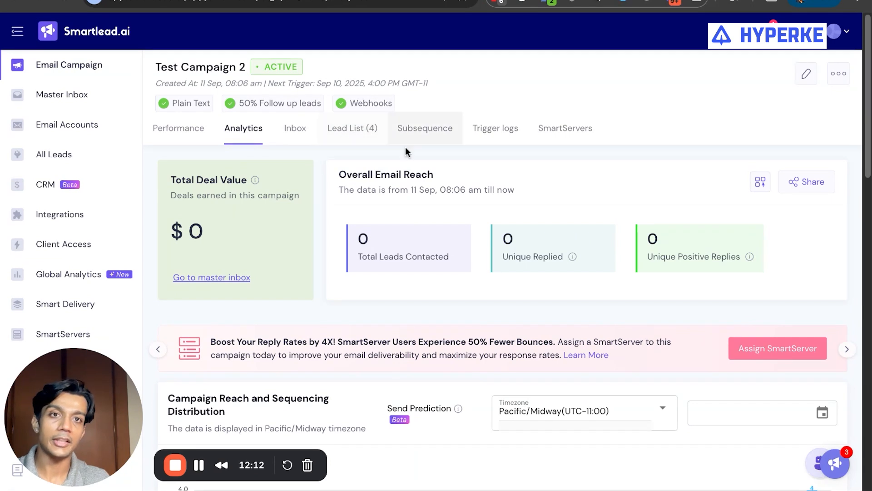
left_click(383, 133)
Edit Test Campaign 2 to check each lead's industry variable in the final email review, and return to the lead list.
left_click(802, 83)
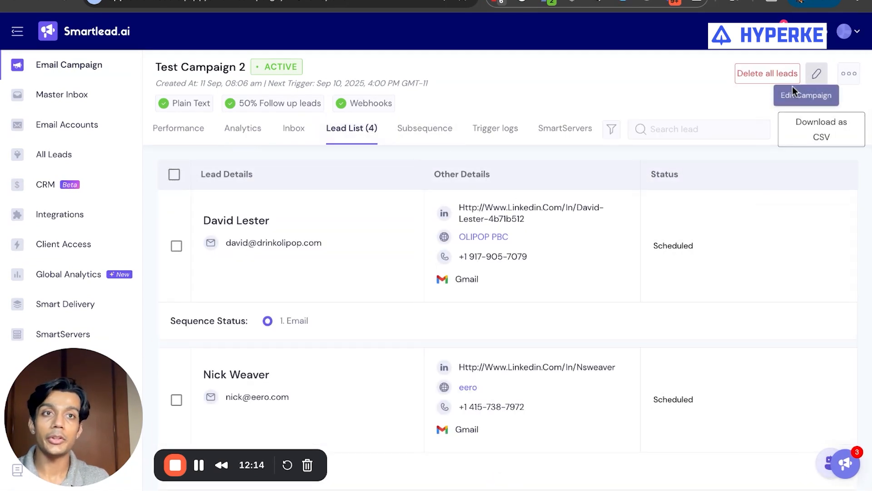
left_click(681, 41)
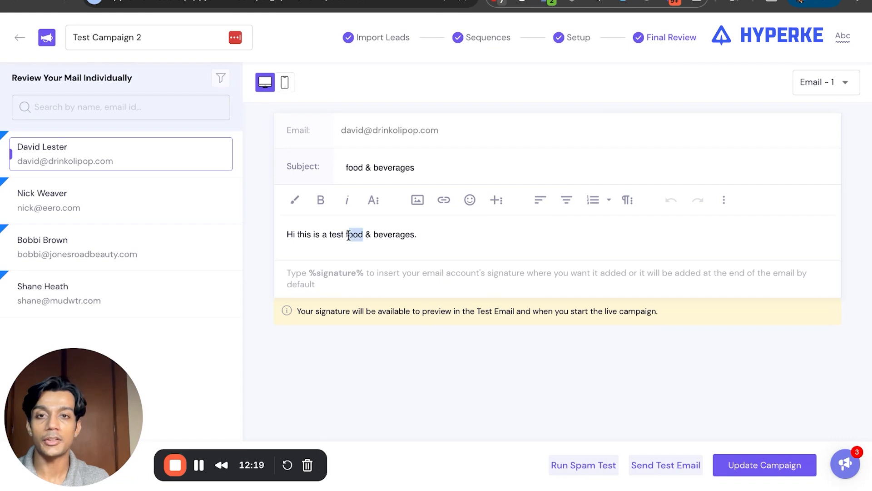
left_click(32, 198)
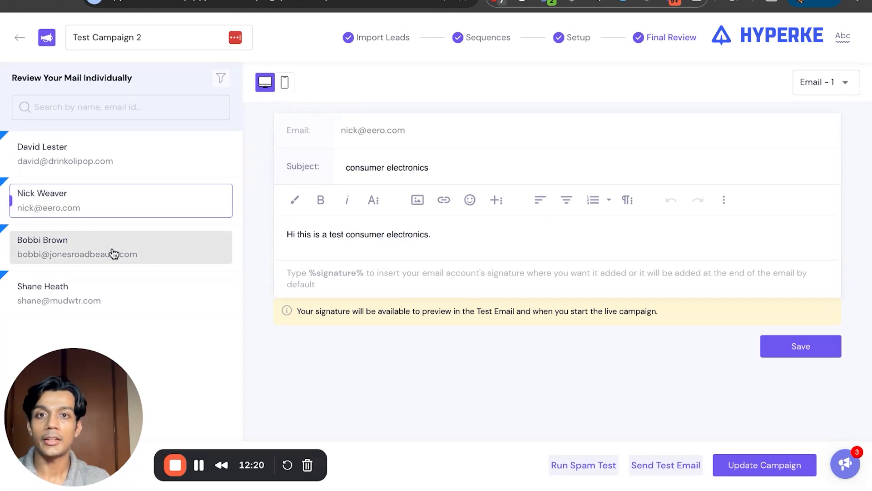
left_click(115, 255)
left_click(136, 290)
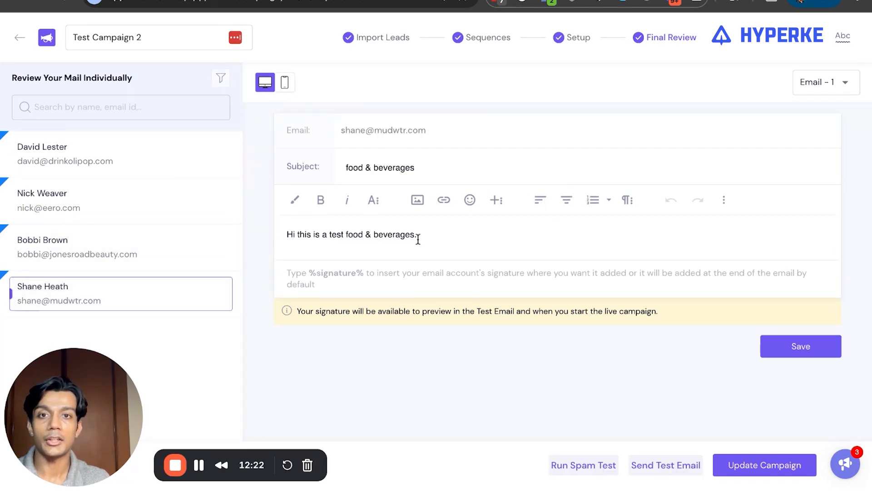
left_click(21, 39)
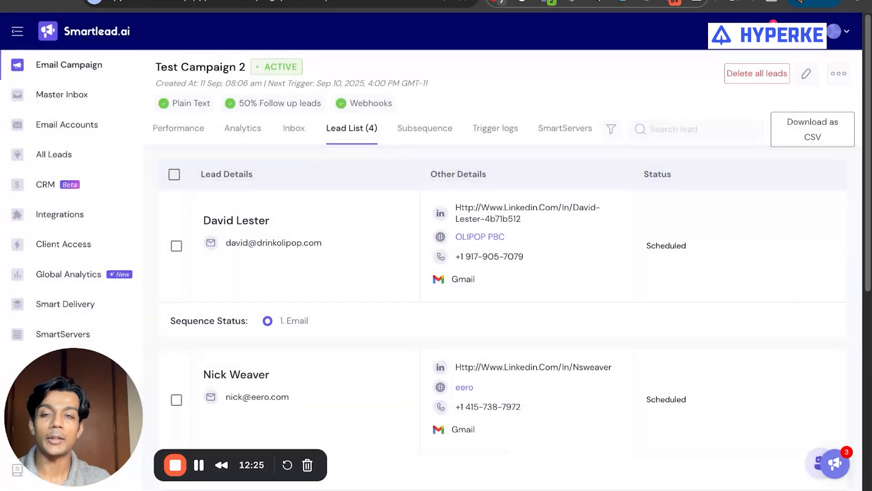
Switch to the Google Docs outline and highlight the point on re-targeting leads periodically from one Clay table.
key("ctrl+Tab")
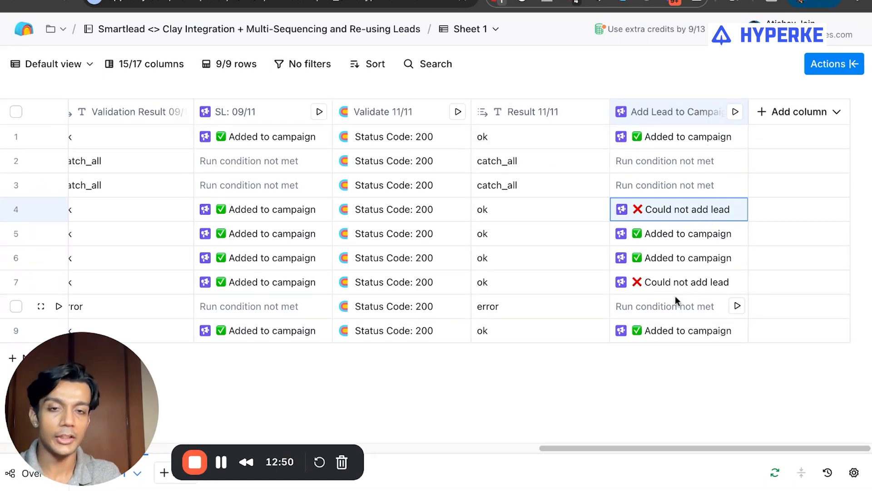
key("ctrl+Tab")
left_click_drag(686, 315, 308, 268)
left_click(360, 289)
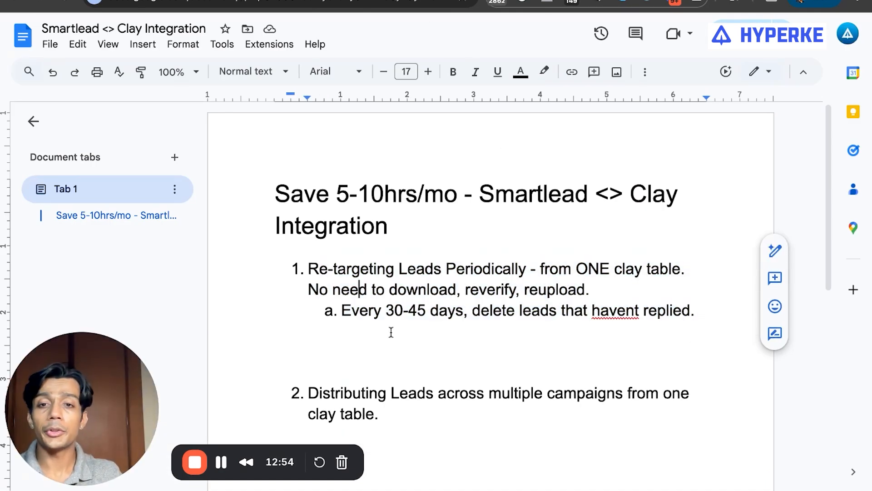
Highlight the second outline point about distributing leads across multiple campaigns from one Clay table.
triple_click(357, 392)
left_click(449, 419)
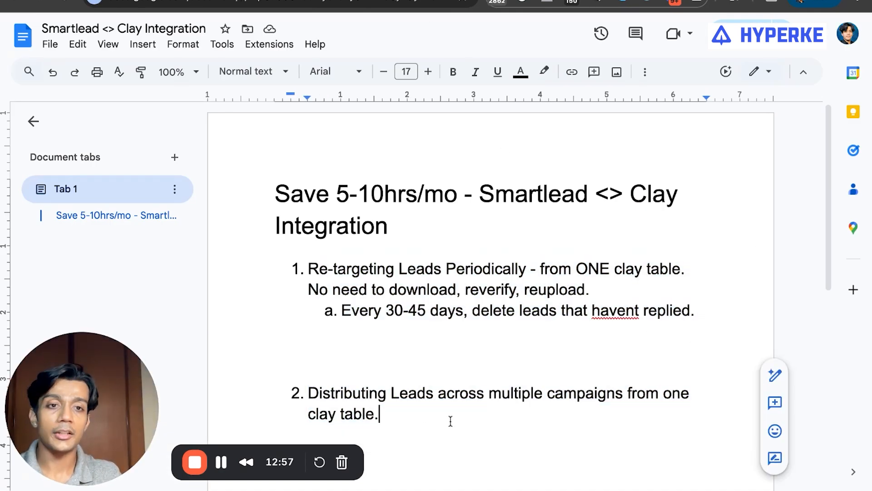
key("shift+Left")
key("shift+Left")
key("shift+Left")
key("shift+Left")
key("shift+Left")
key("shift+Left")
key("shift+Left")
key("shift+Left")
triple_click(444, 420)
left_click(388, 414)
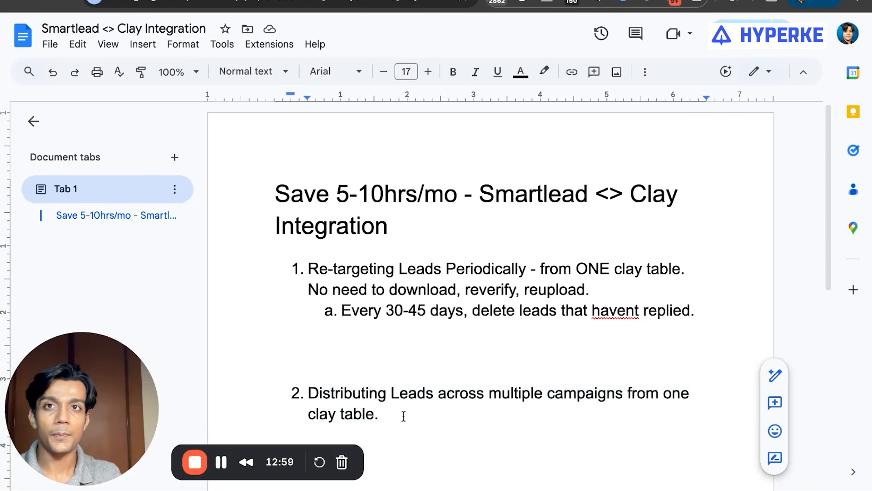